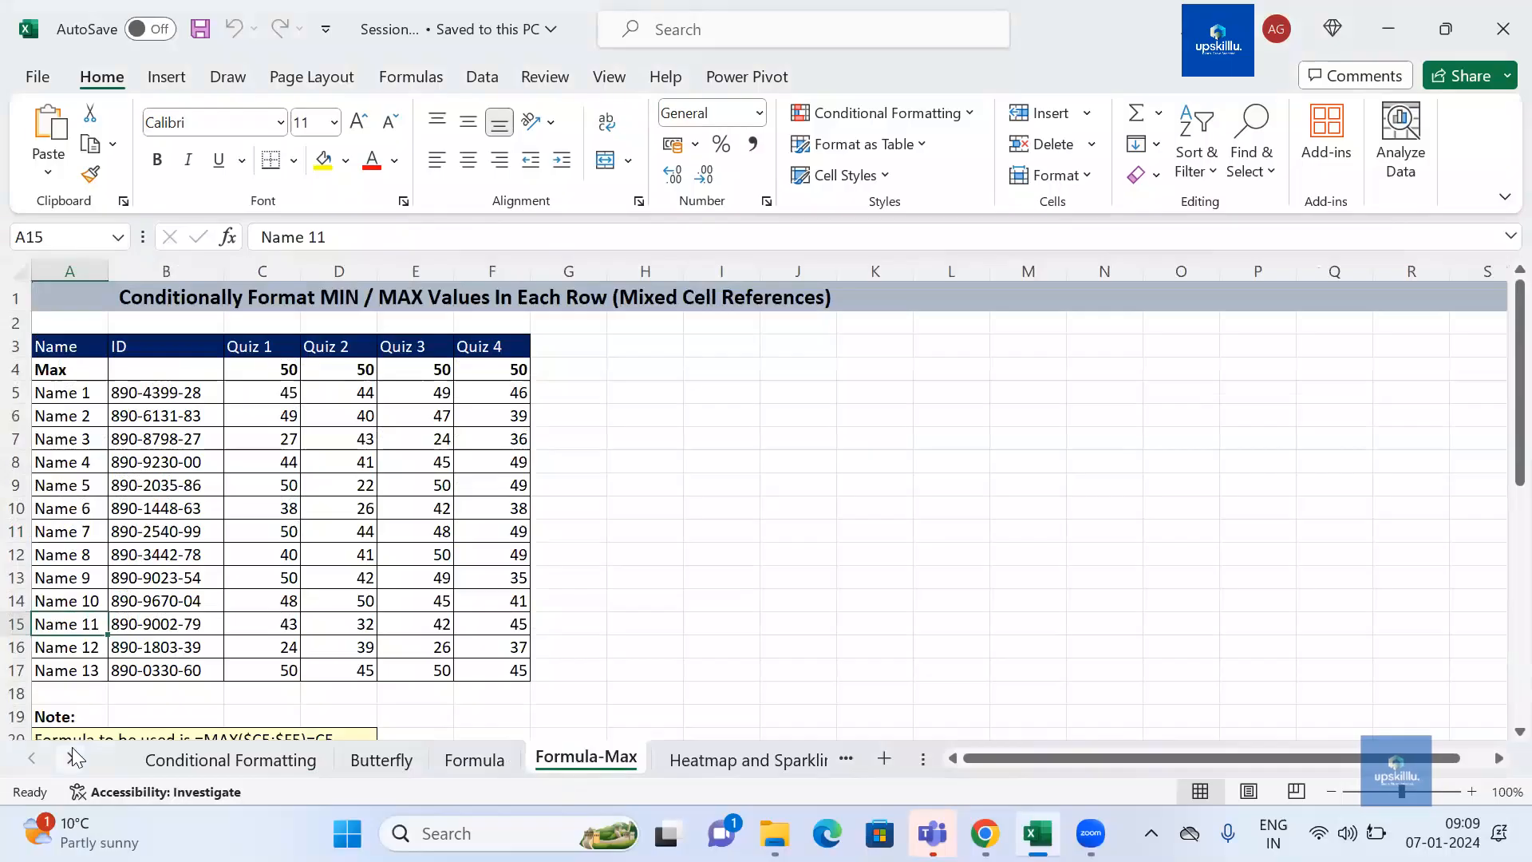
- Open the Superstore Data worksheet
click(71, 758)
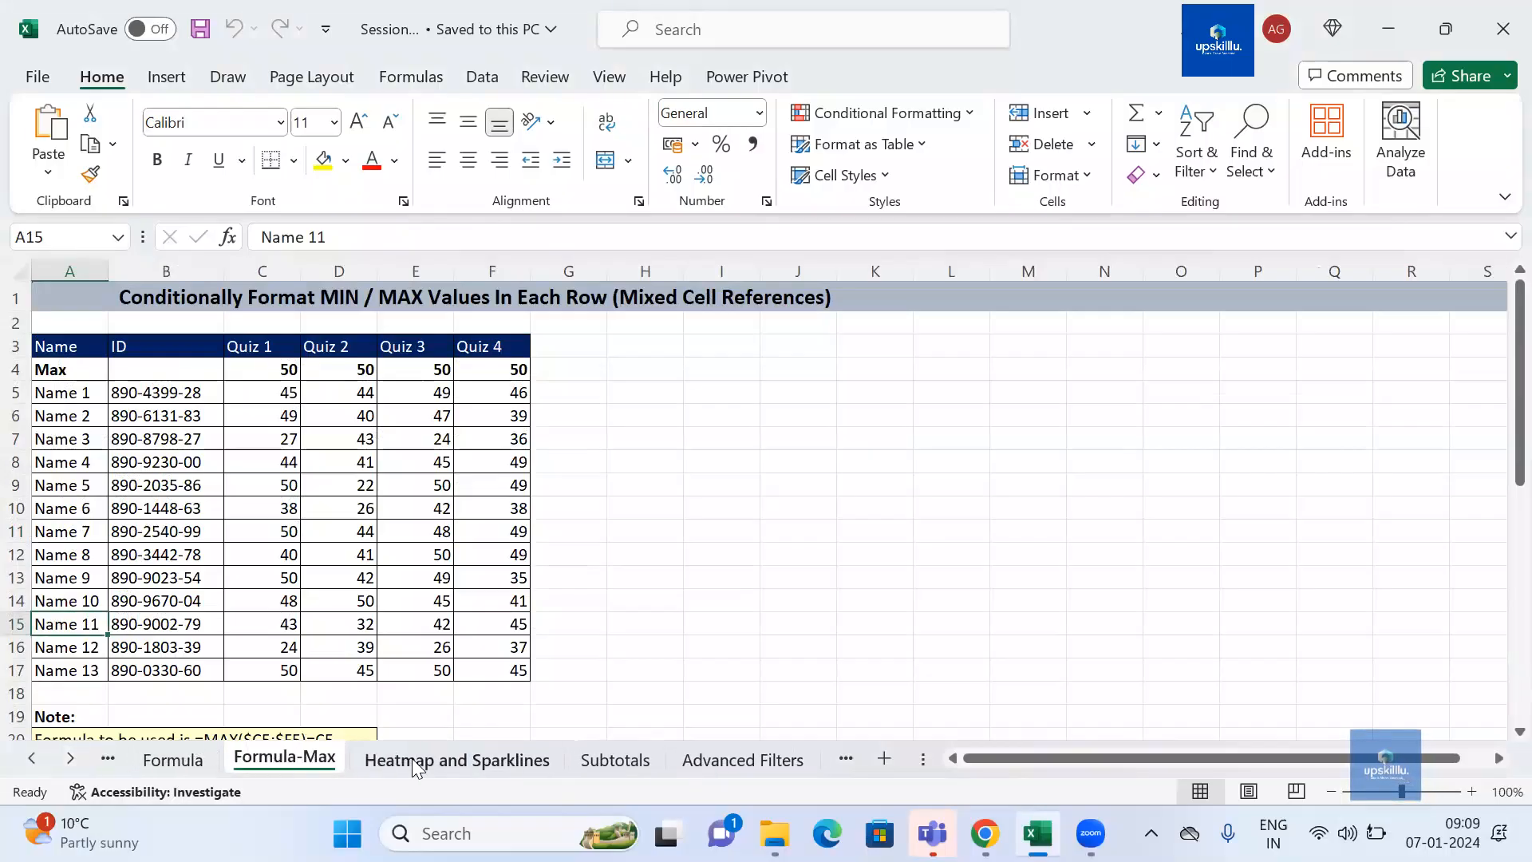
scroll(471, 759, right, 3)
scroll(471, 763, left, 3)
scroll(709, 766, right, 3)
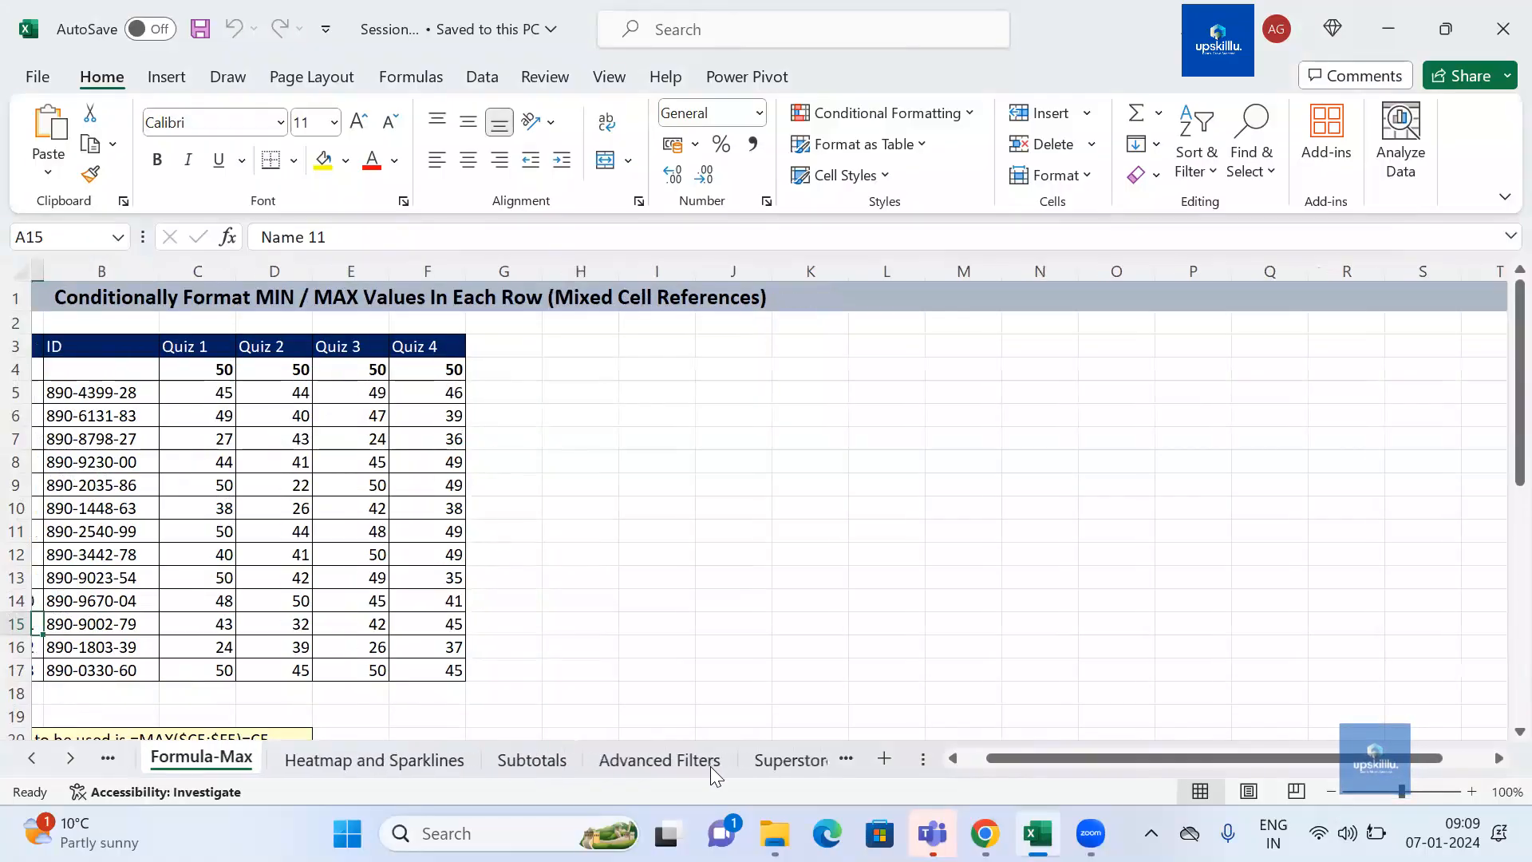
scroll(710, 766, left, 3)
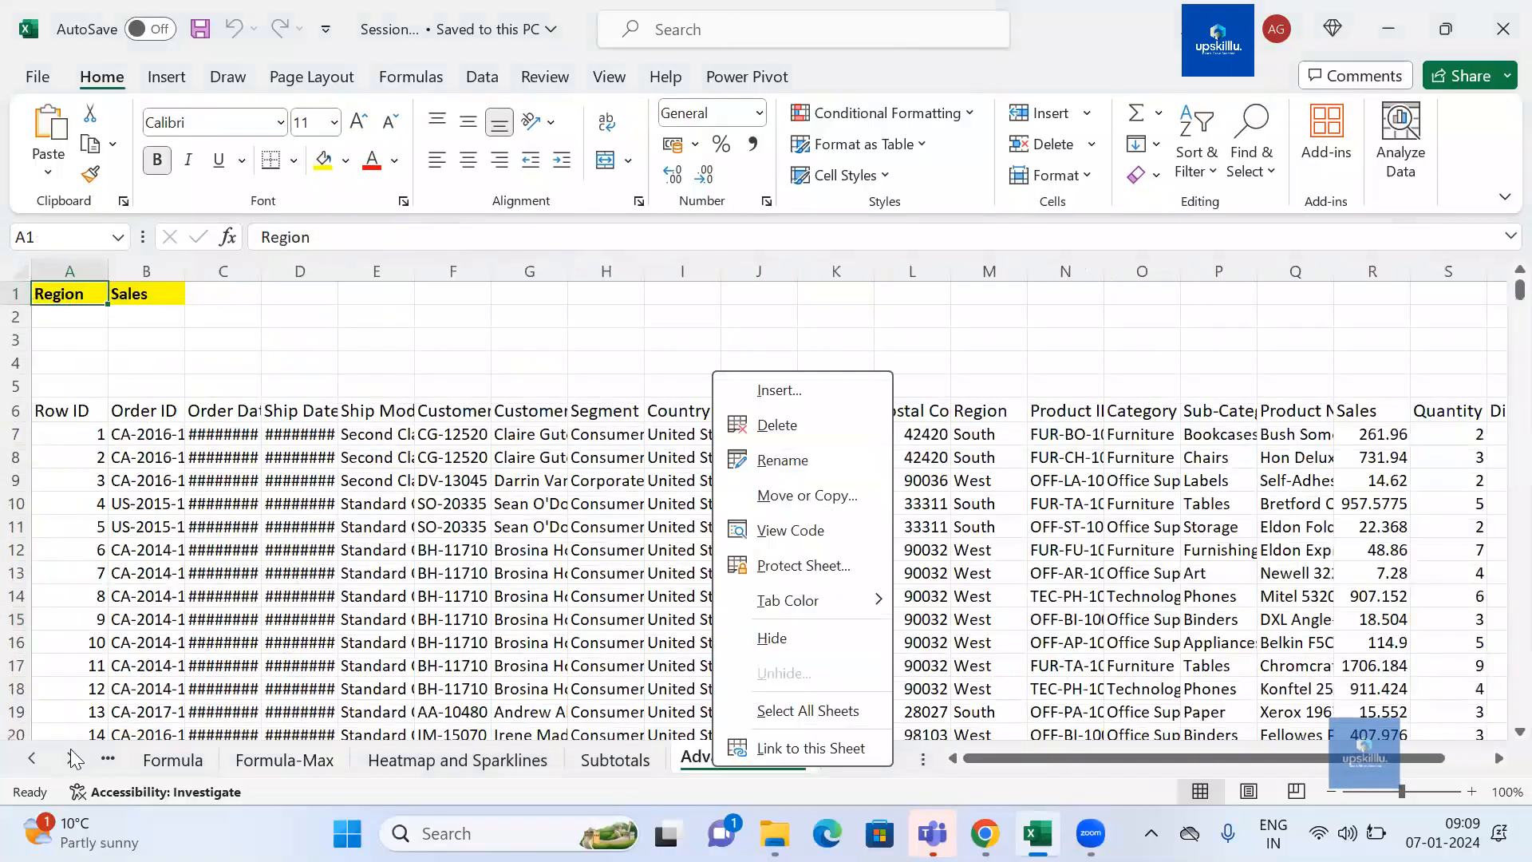
scroll(420, 767, right, 2)
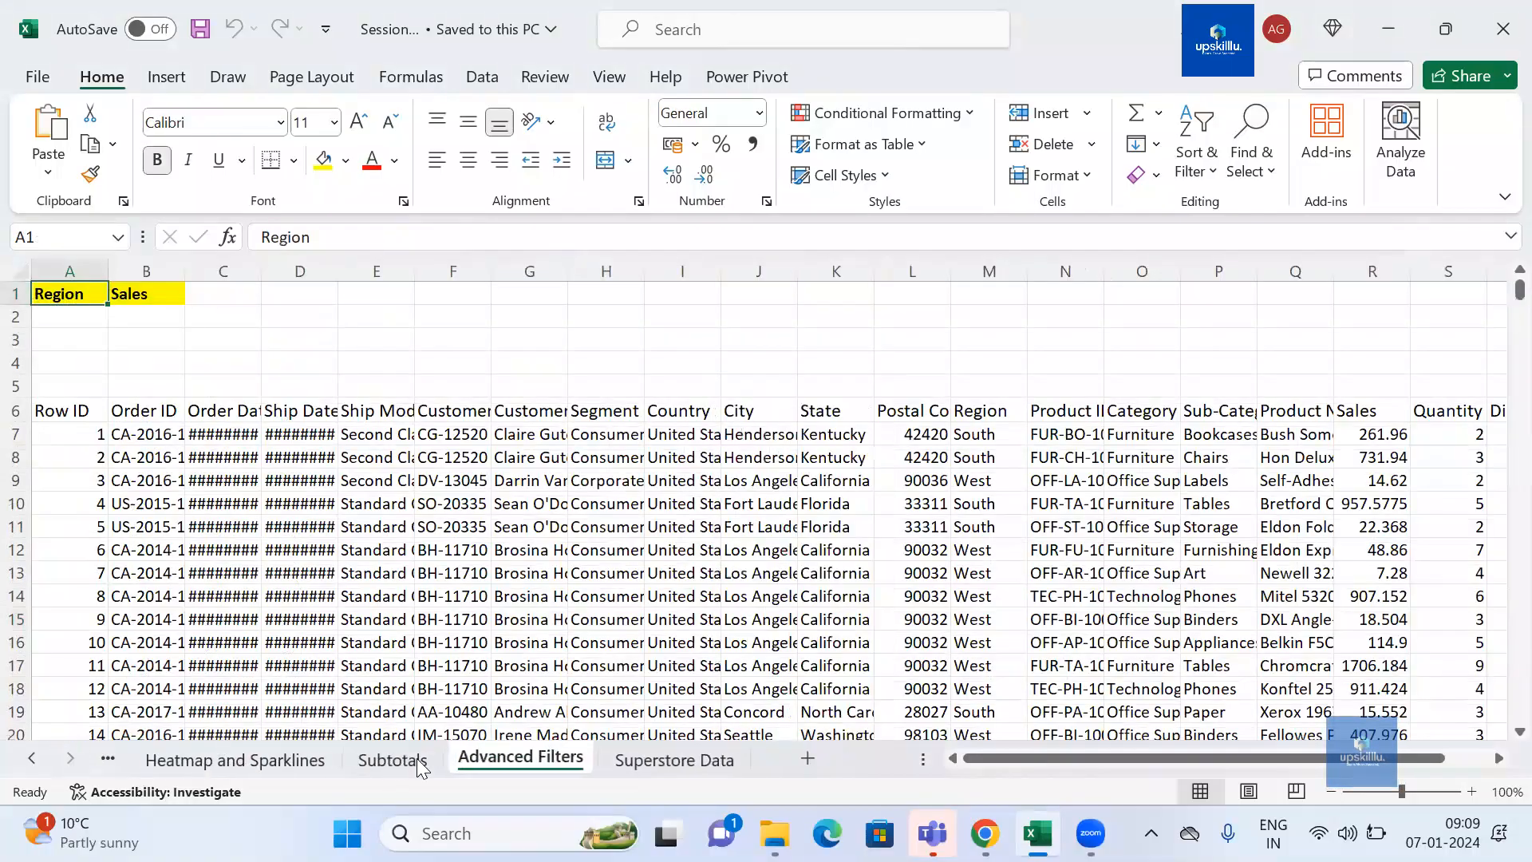
click(659, 764)
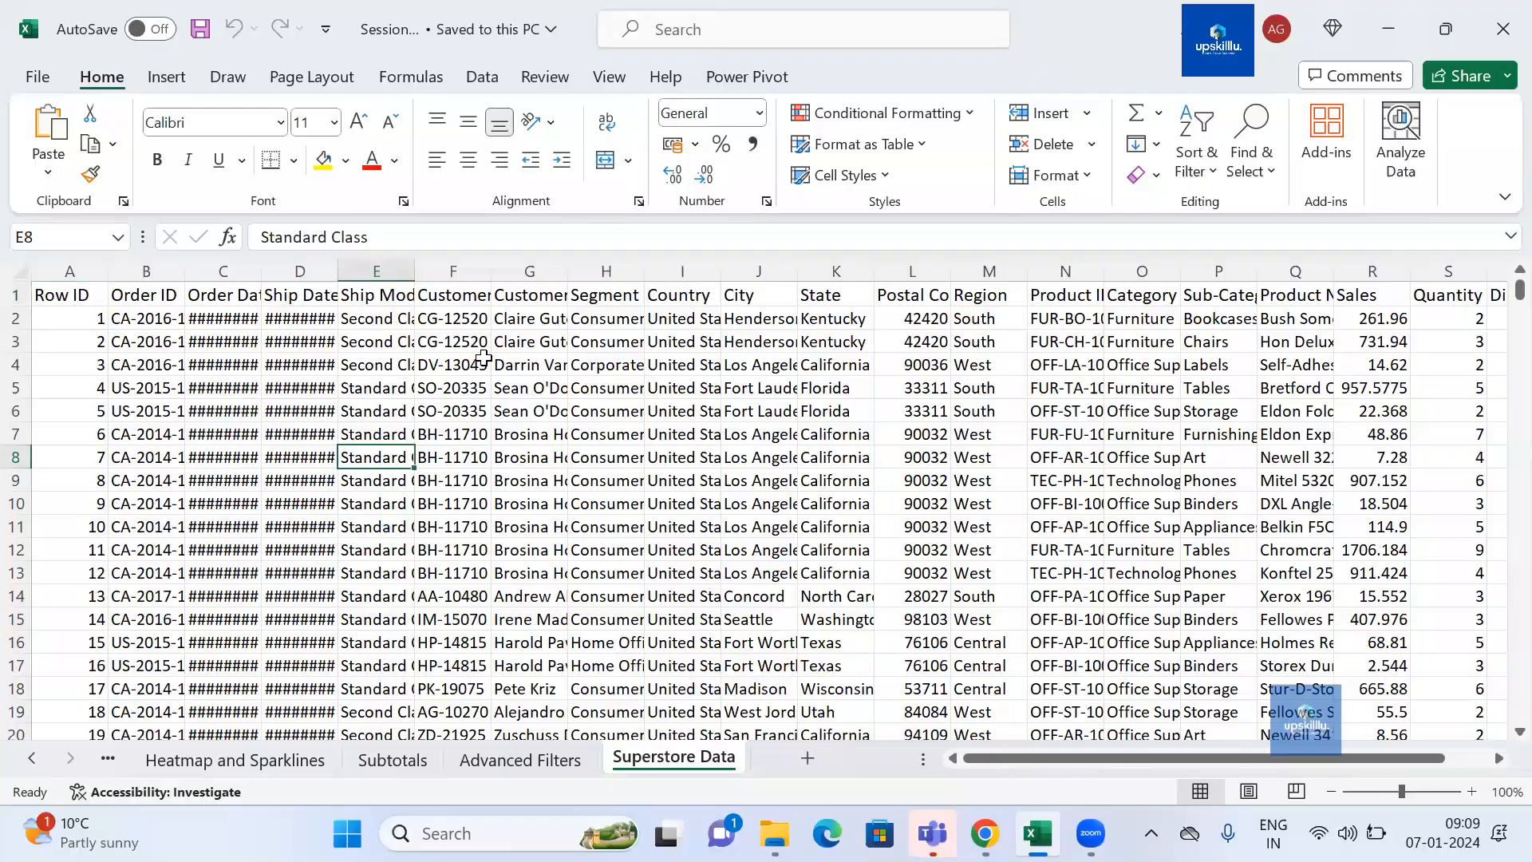
- Widen the Row ID, Order ID, Order Date, Ship Date, Ship Mode and Customer ID columns to show their full contents
drag(274, 281, 274, 281)
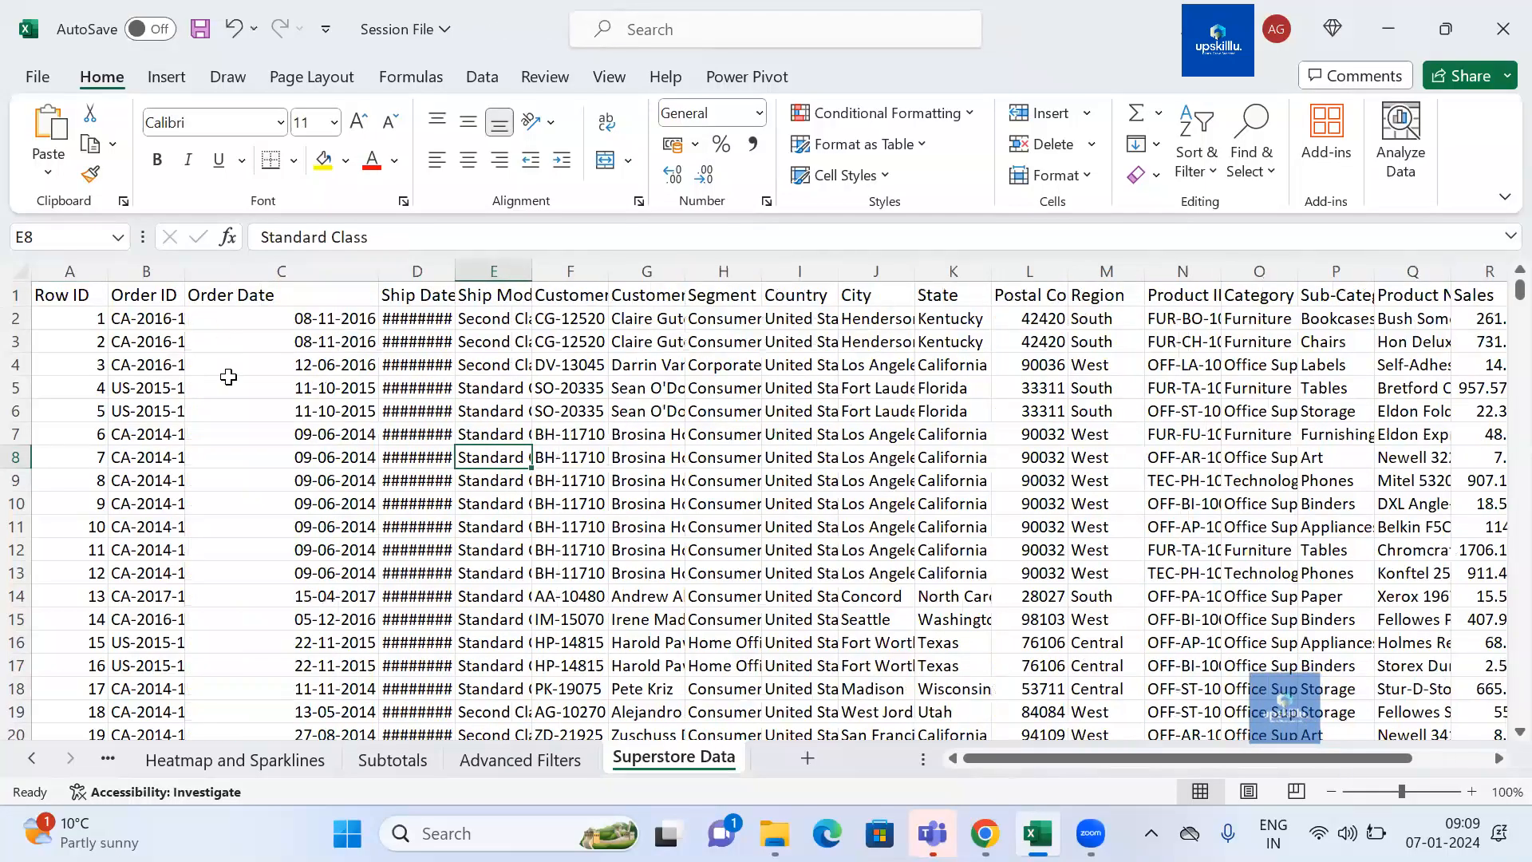
drag(403, 293, 399, 363)
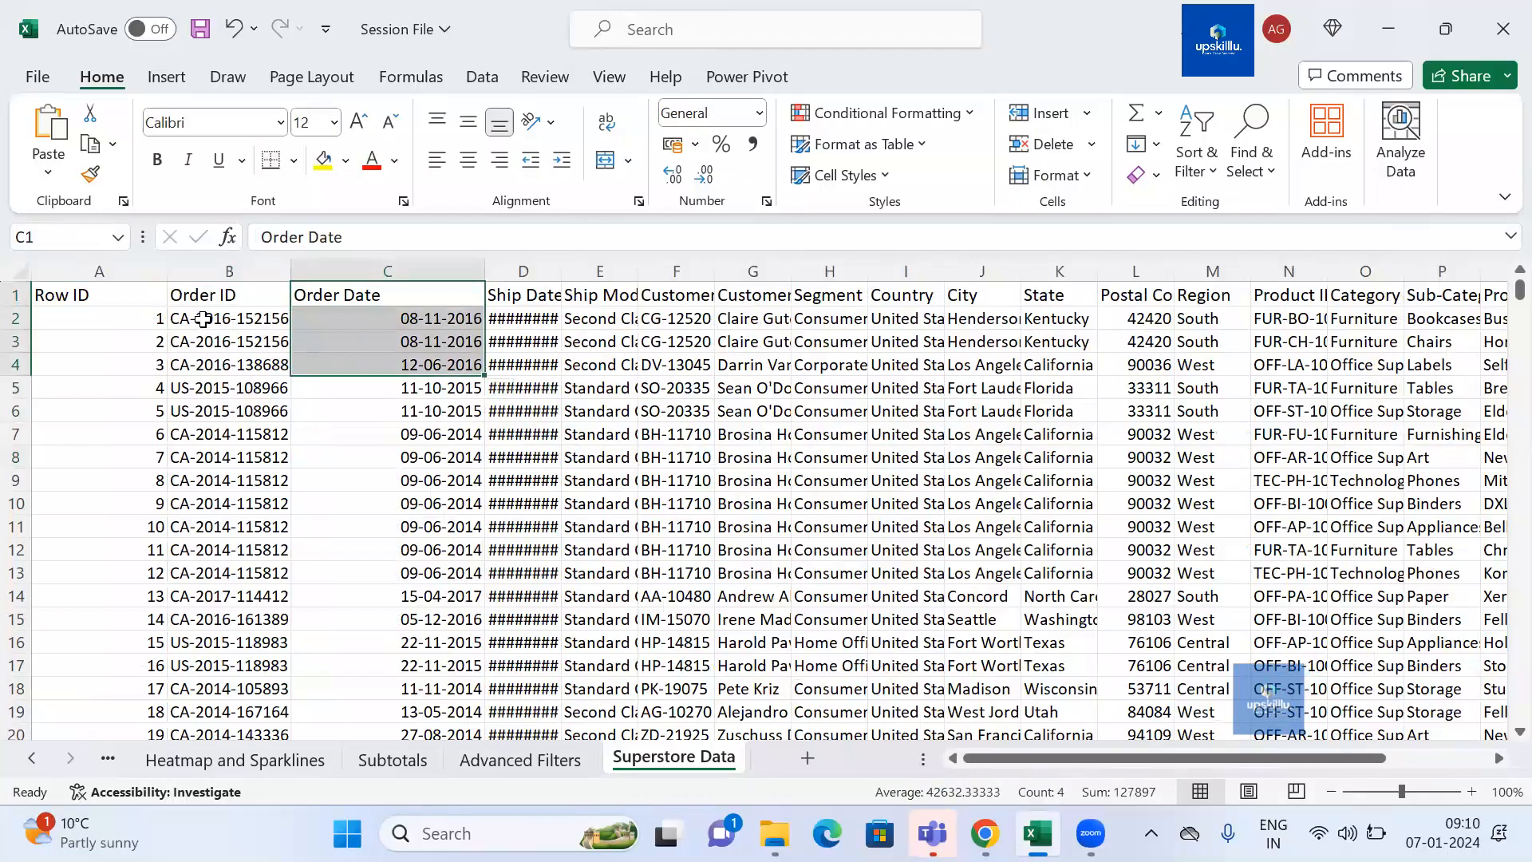
drag(203, 319, 204, 341)
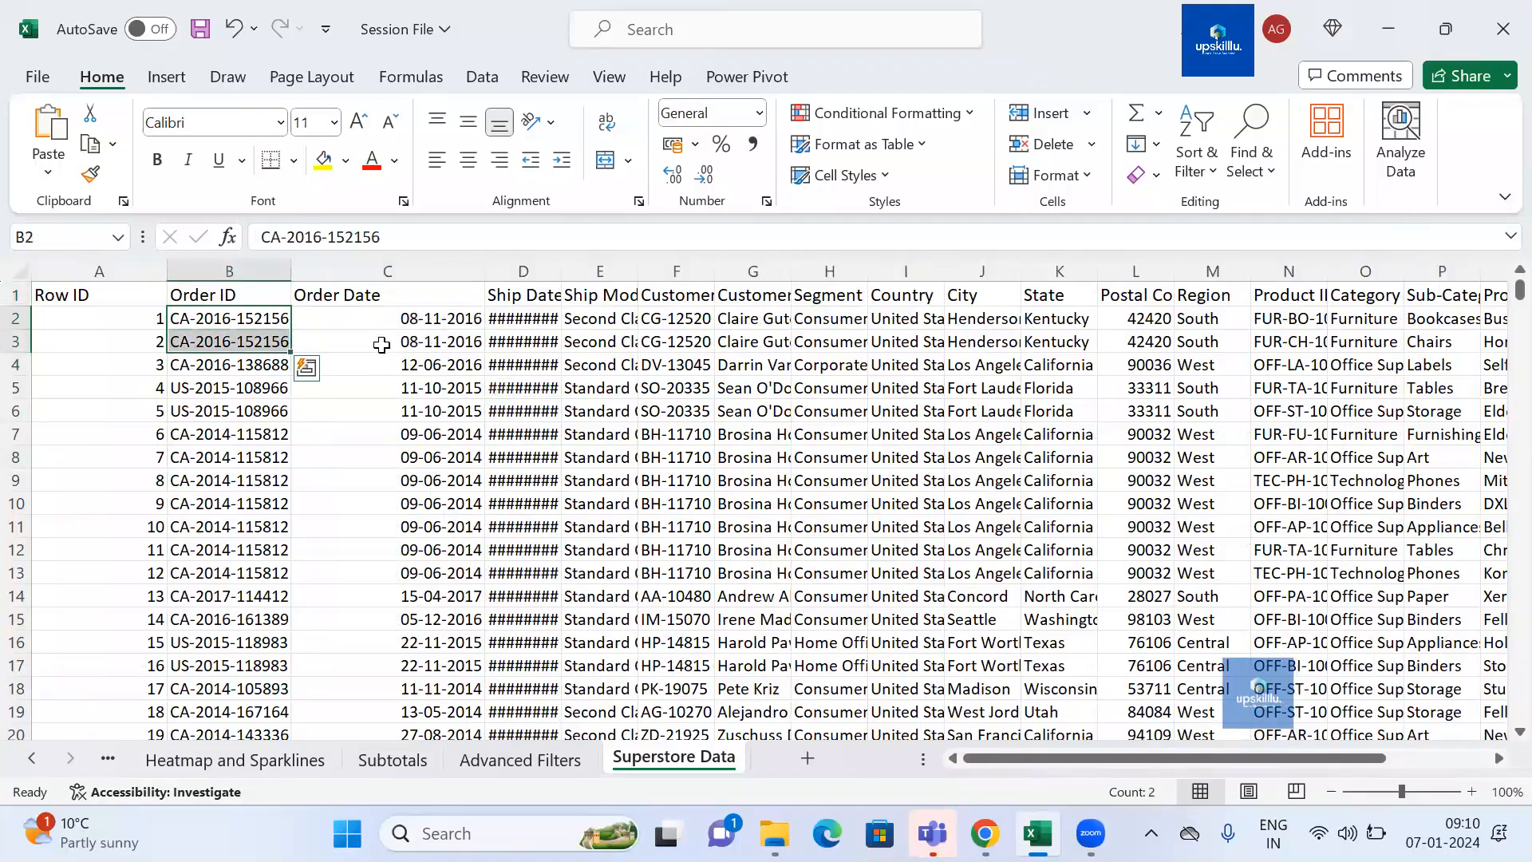
click(382, 318)
drag(563, 272, 622, 271)
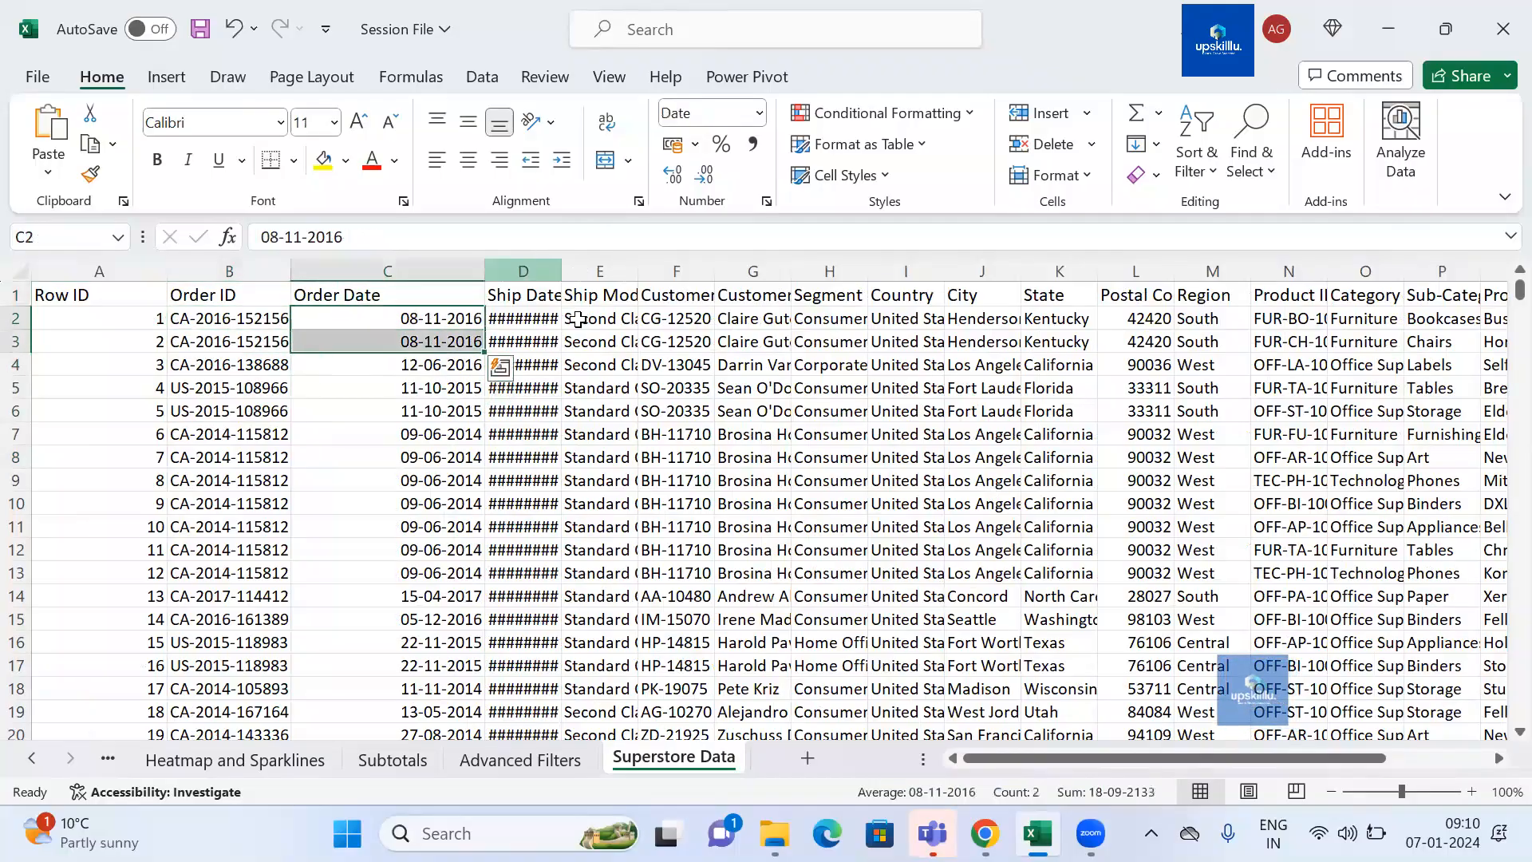
drag(579, 319, 579, 341)
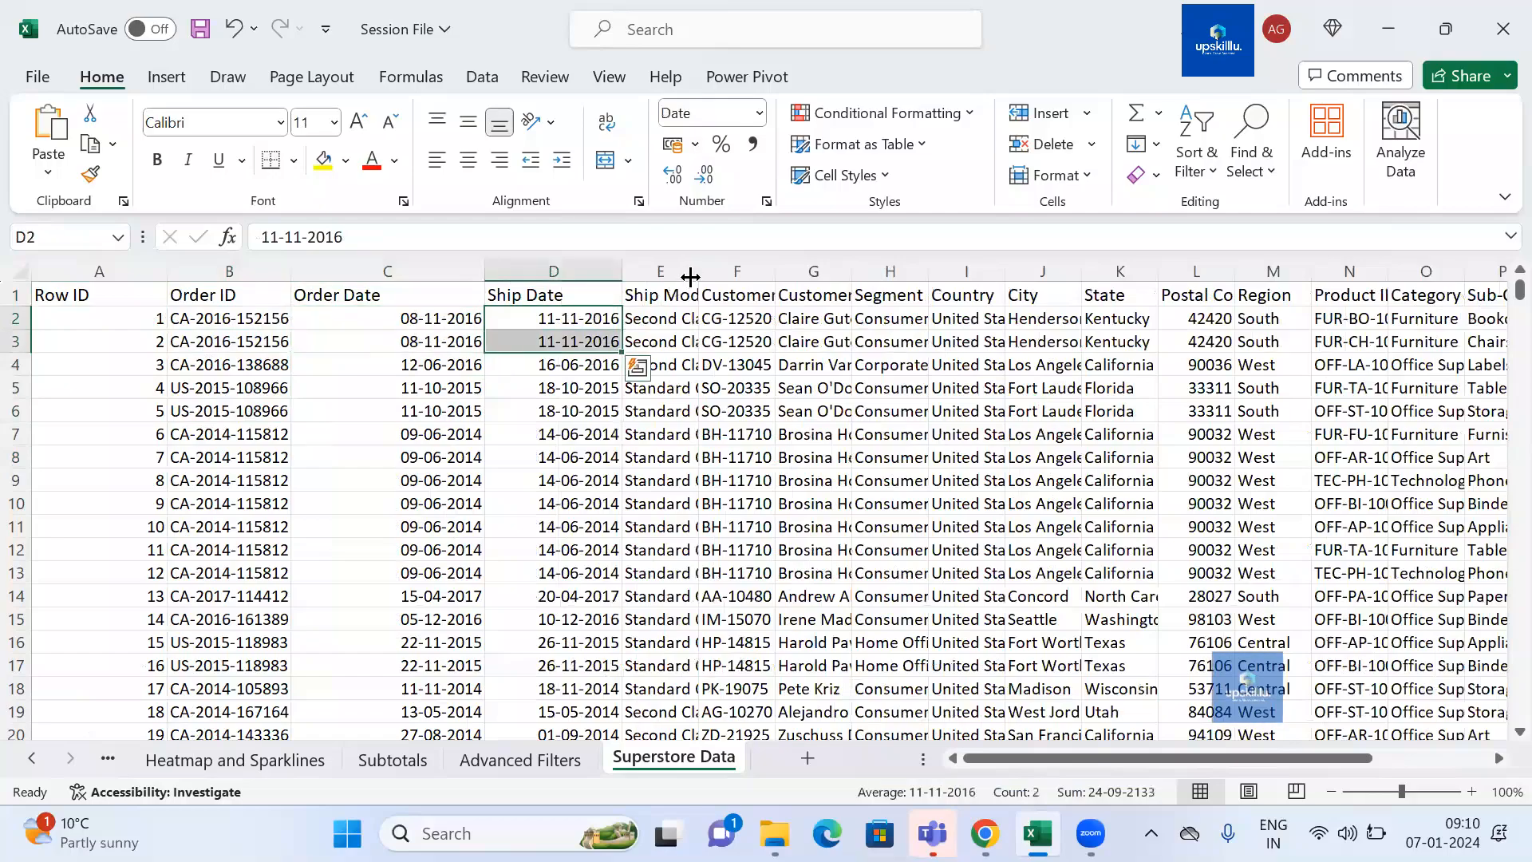
drag(699, 272, 737, 271)
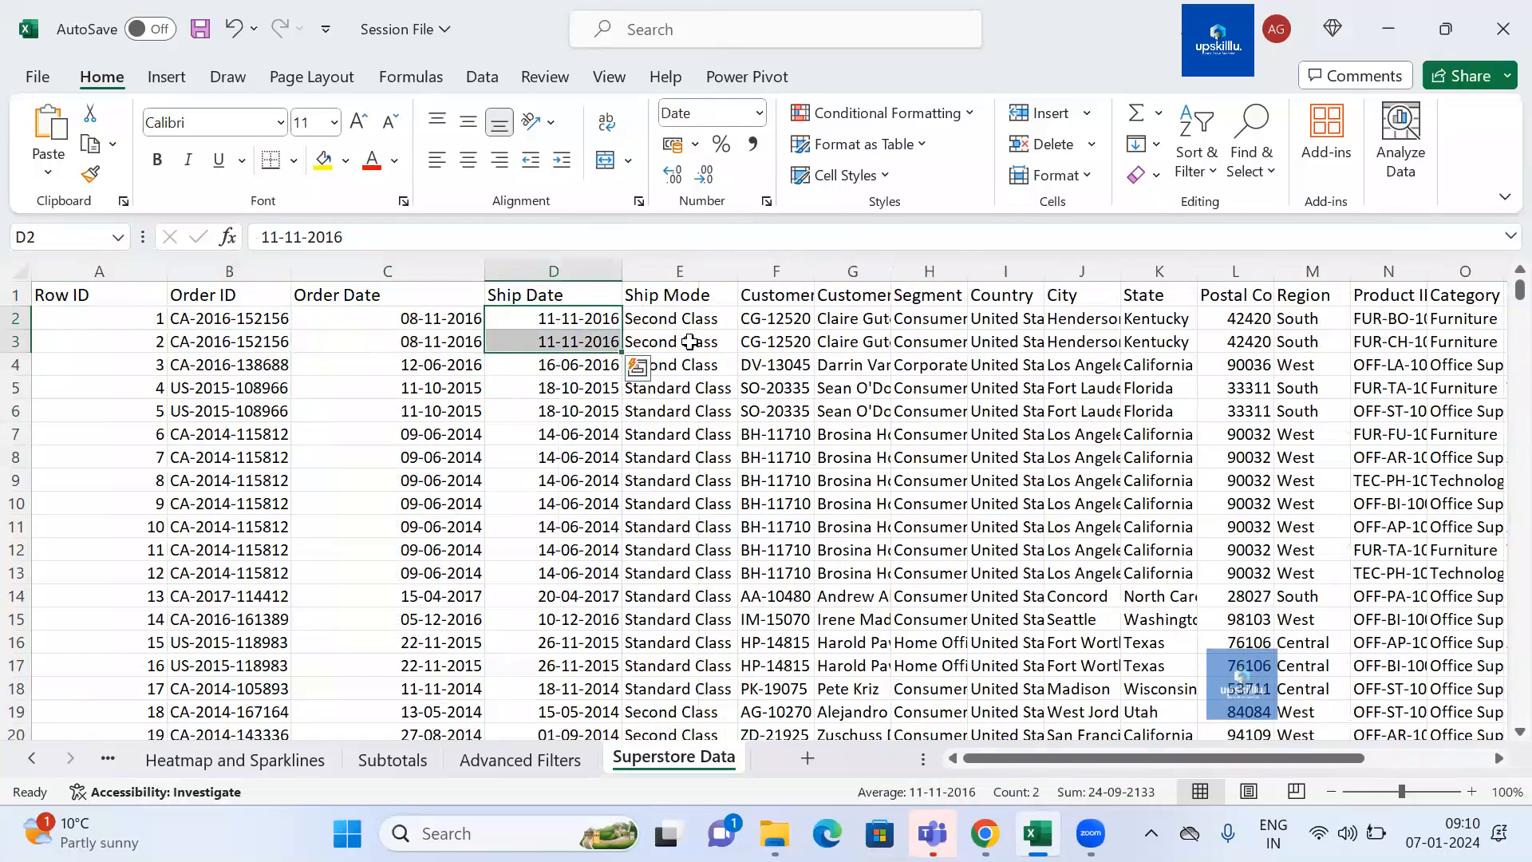
drag(686, 319, 689, 342)
drag(814, 271, 1181, 366)
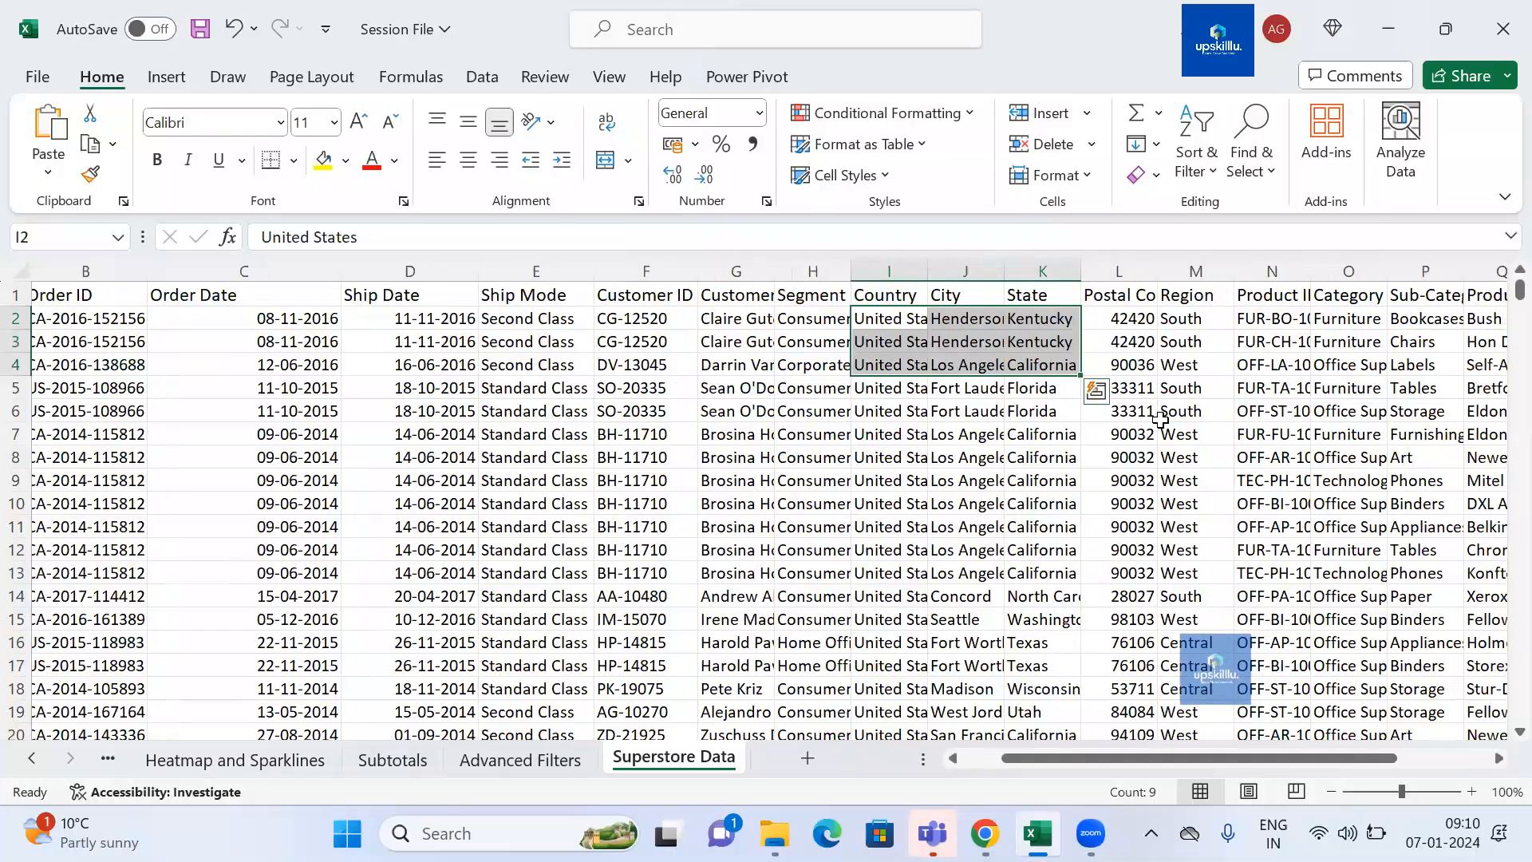
- Examine the superstore table's columns from the location and product fields through Sales, Quantity, Discount and Profit, and back to Order ID
scroll(1160, 419, right, 2)
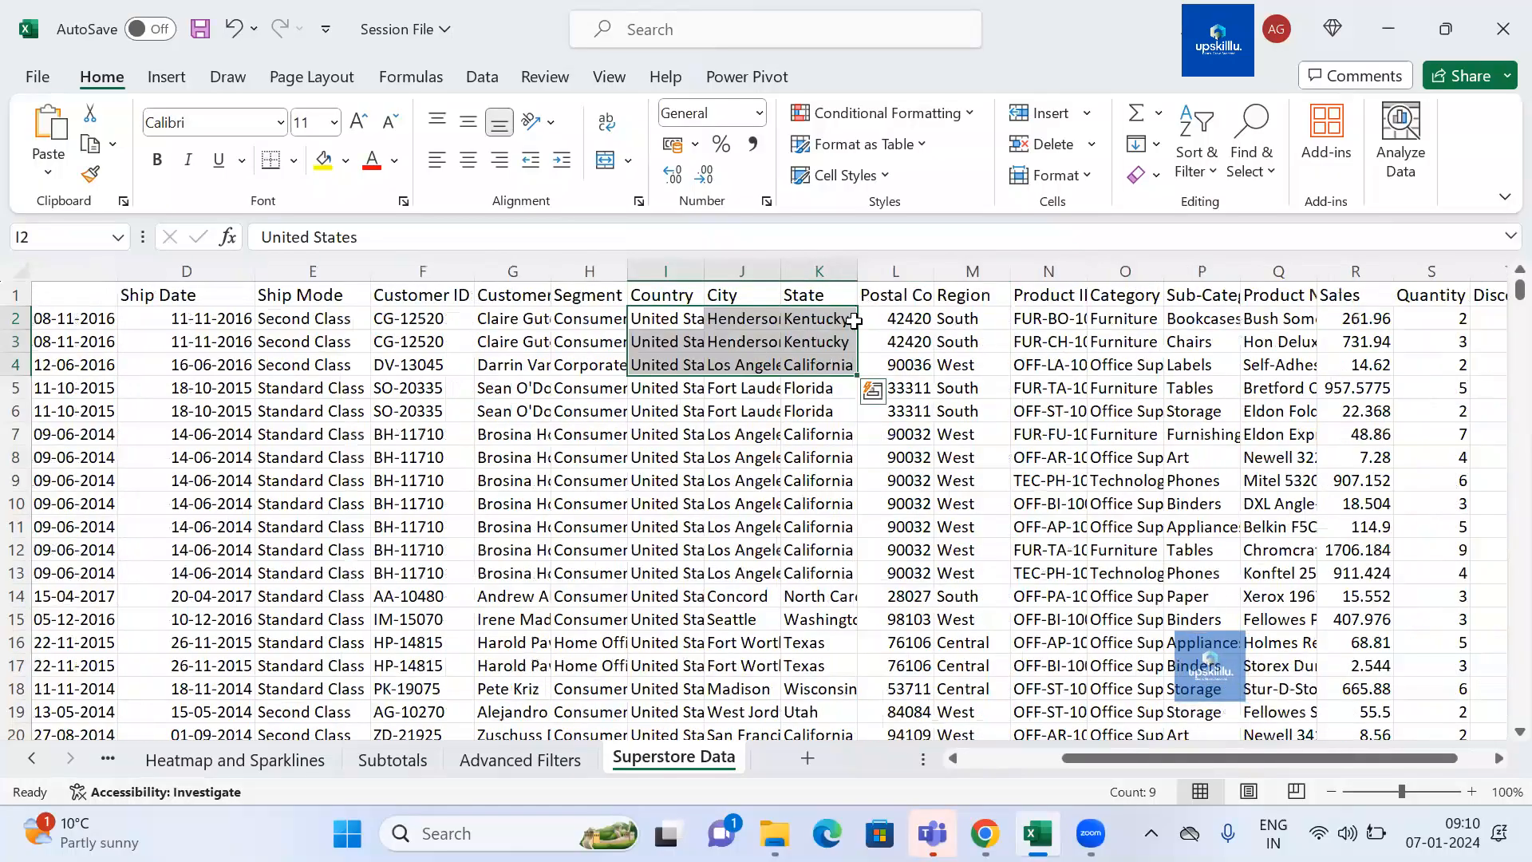
scroll(860, 349, right, 3)
drag(848, 318, 1066, 342)
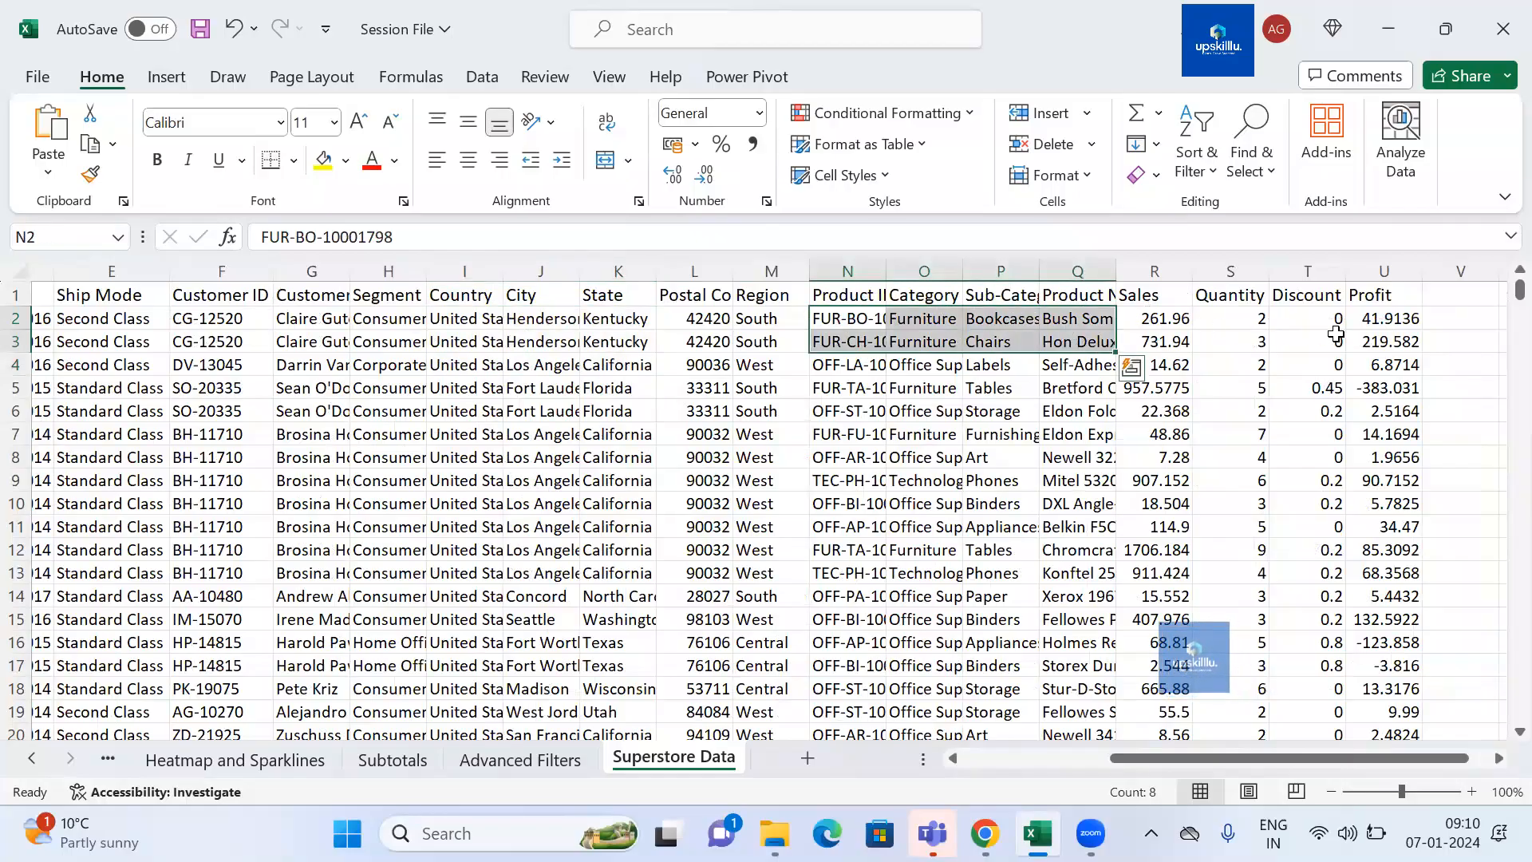
scroll(1336, 334, right, 1)
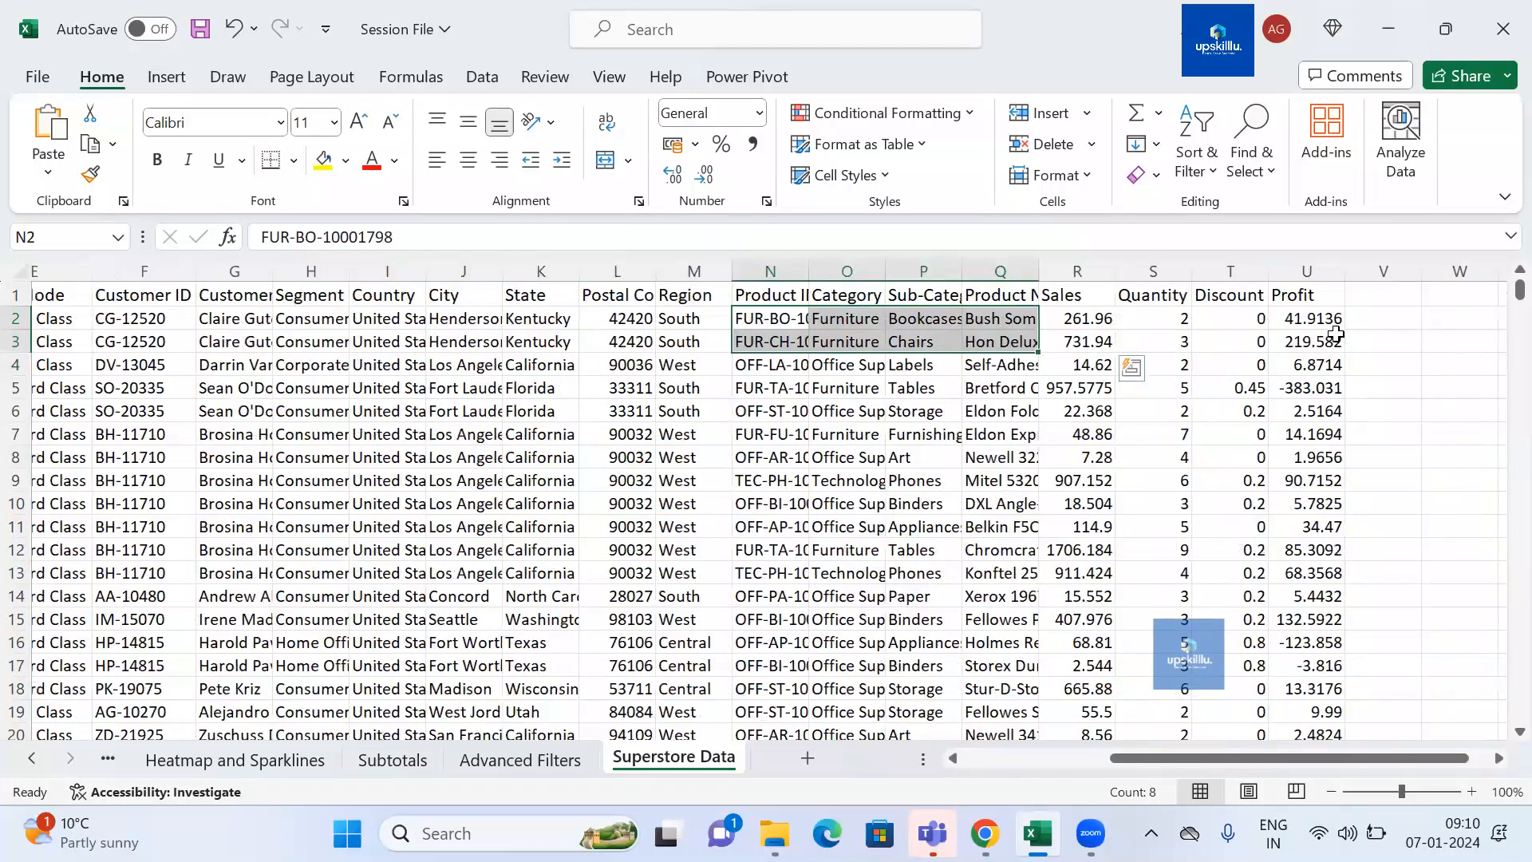
scroll(1336, 334, right, 1)
scroll(1336, 334, left, 3)
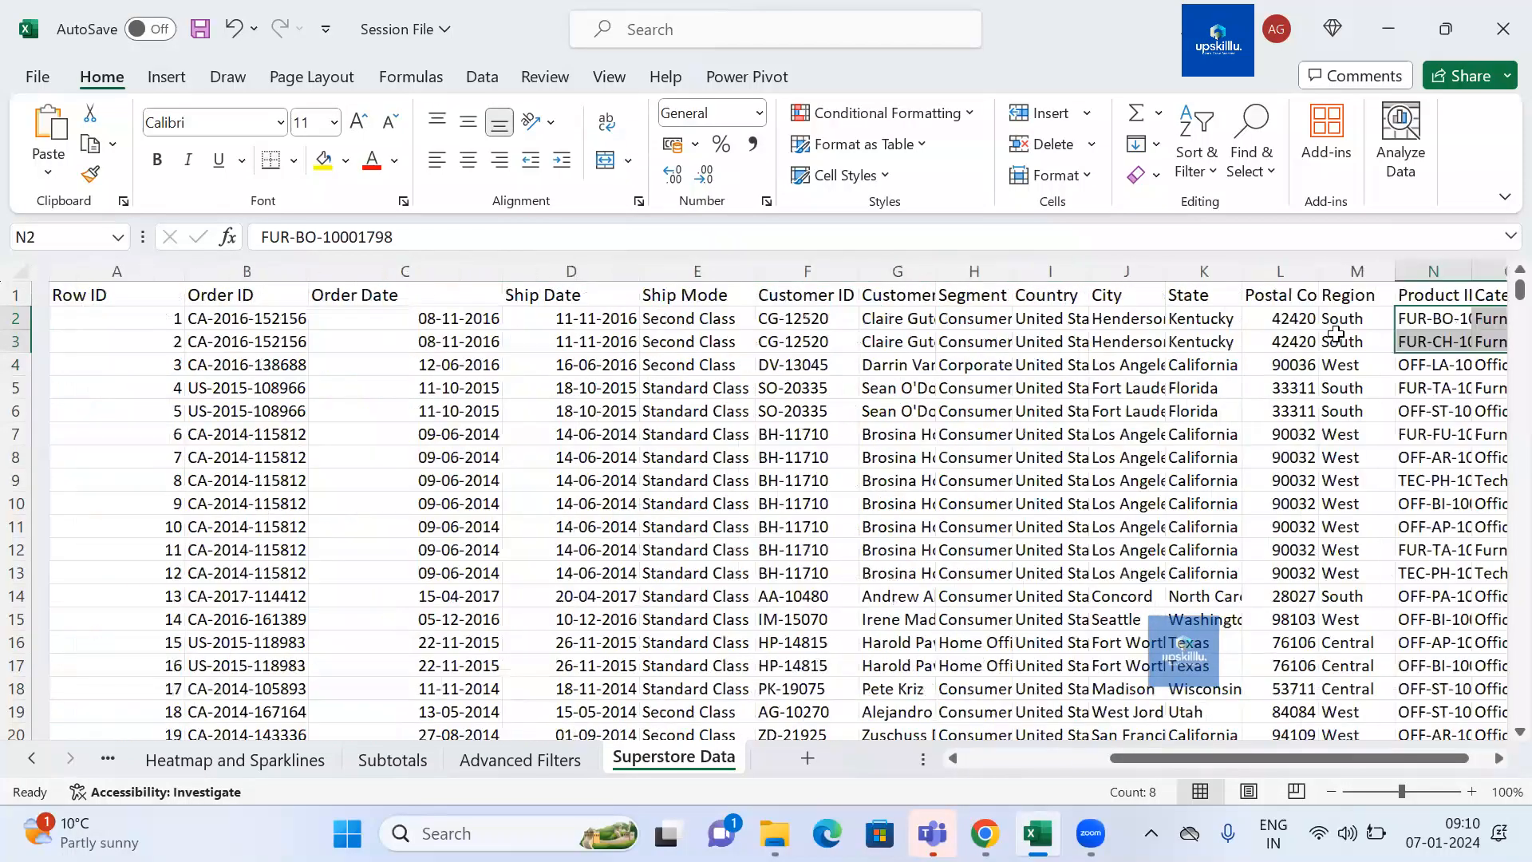
scroll(955, 460, right, 1)
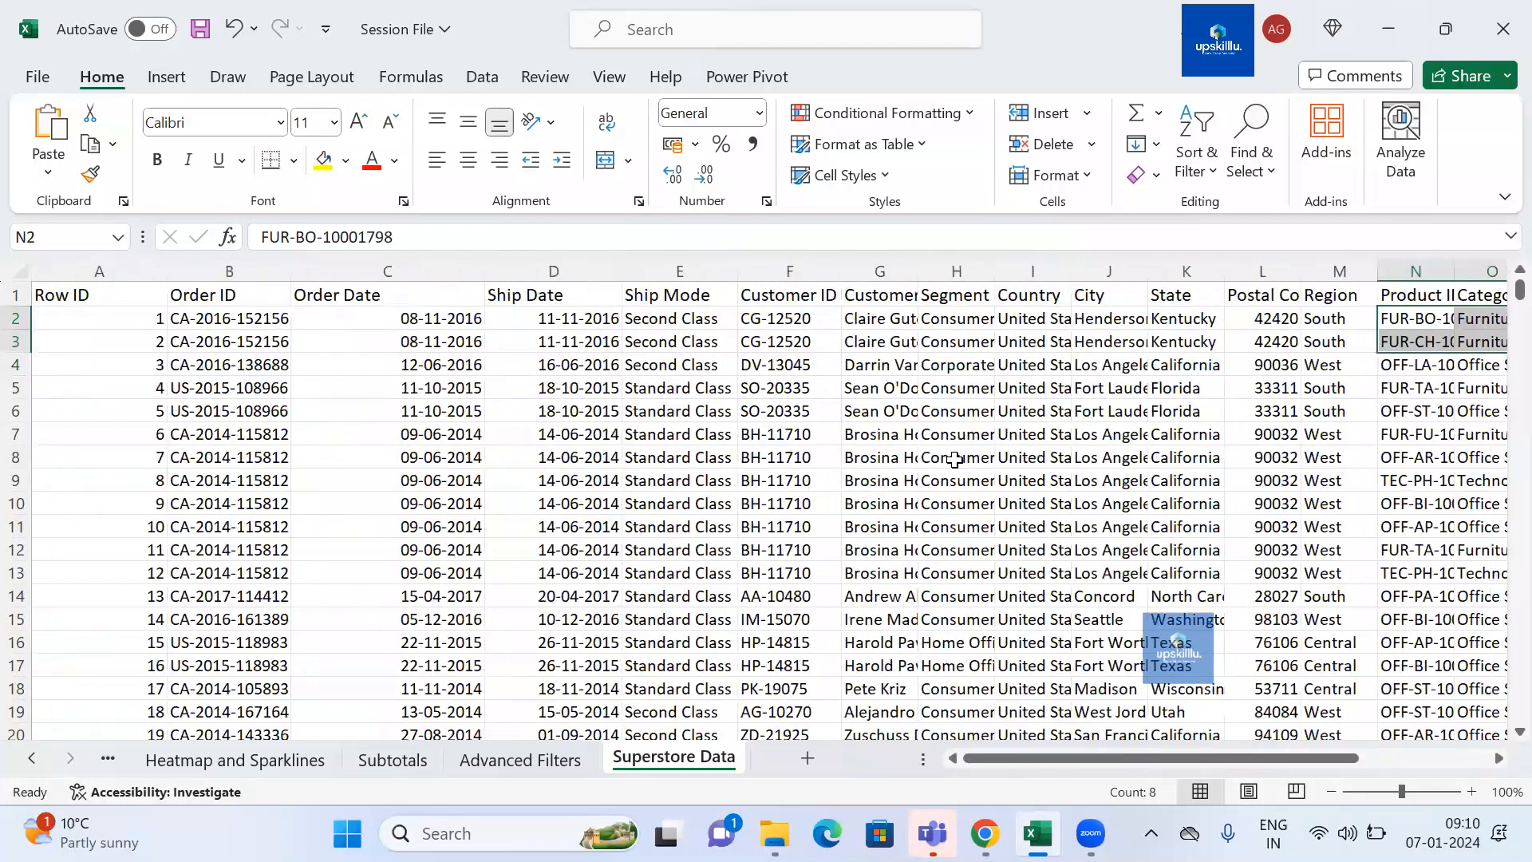
scroll(955, 460, right, 2)
scroll(955, 460, left, 2)
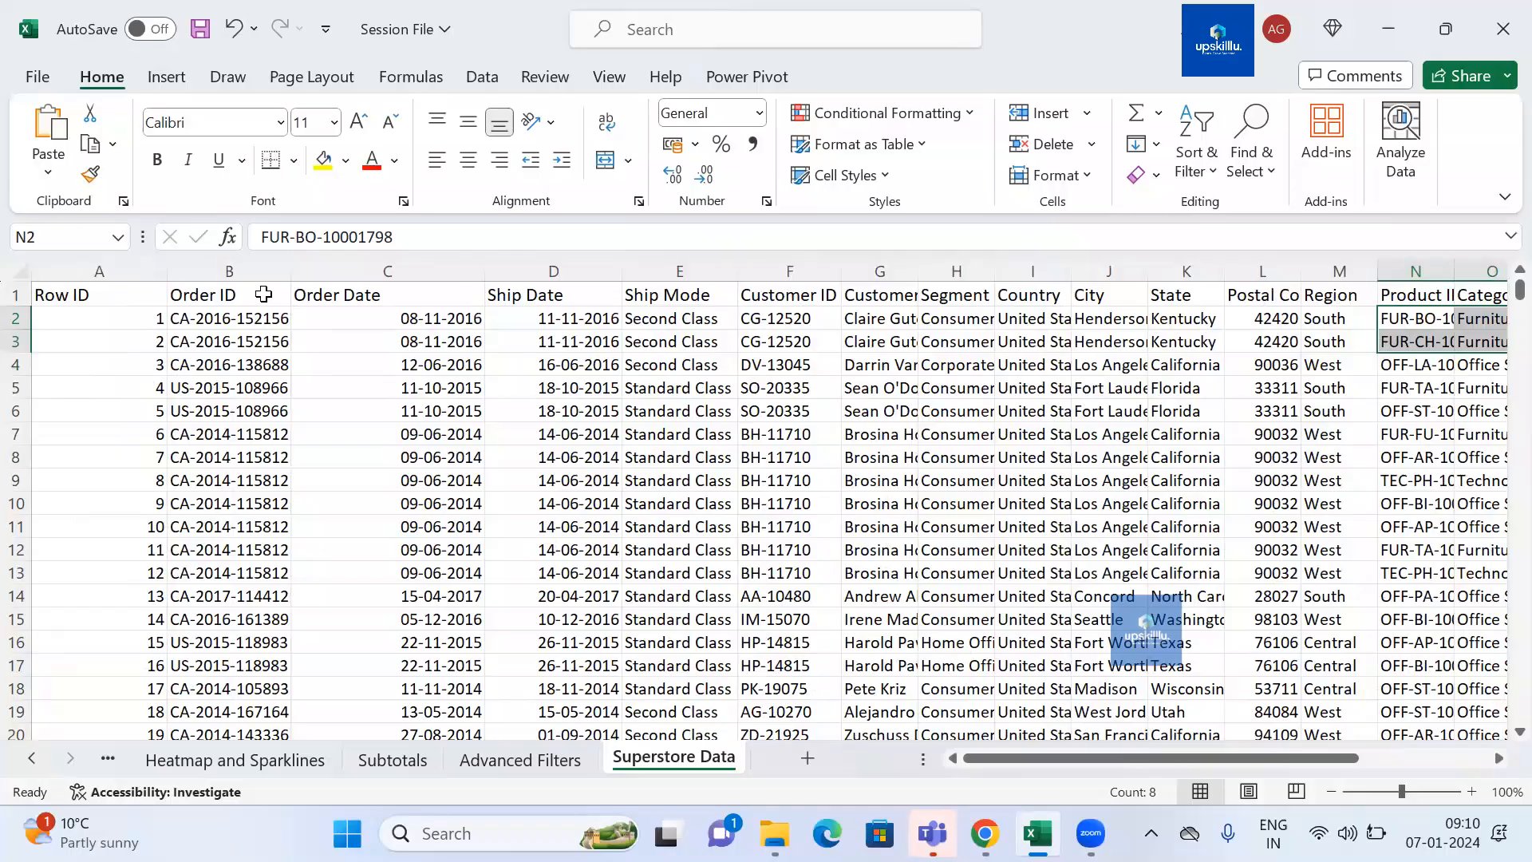
click(263, 295)
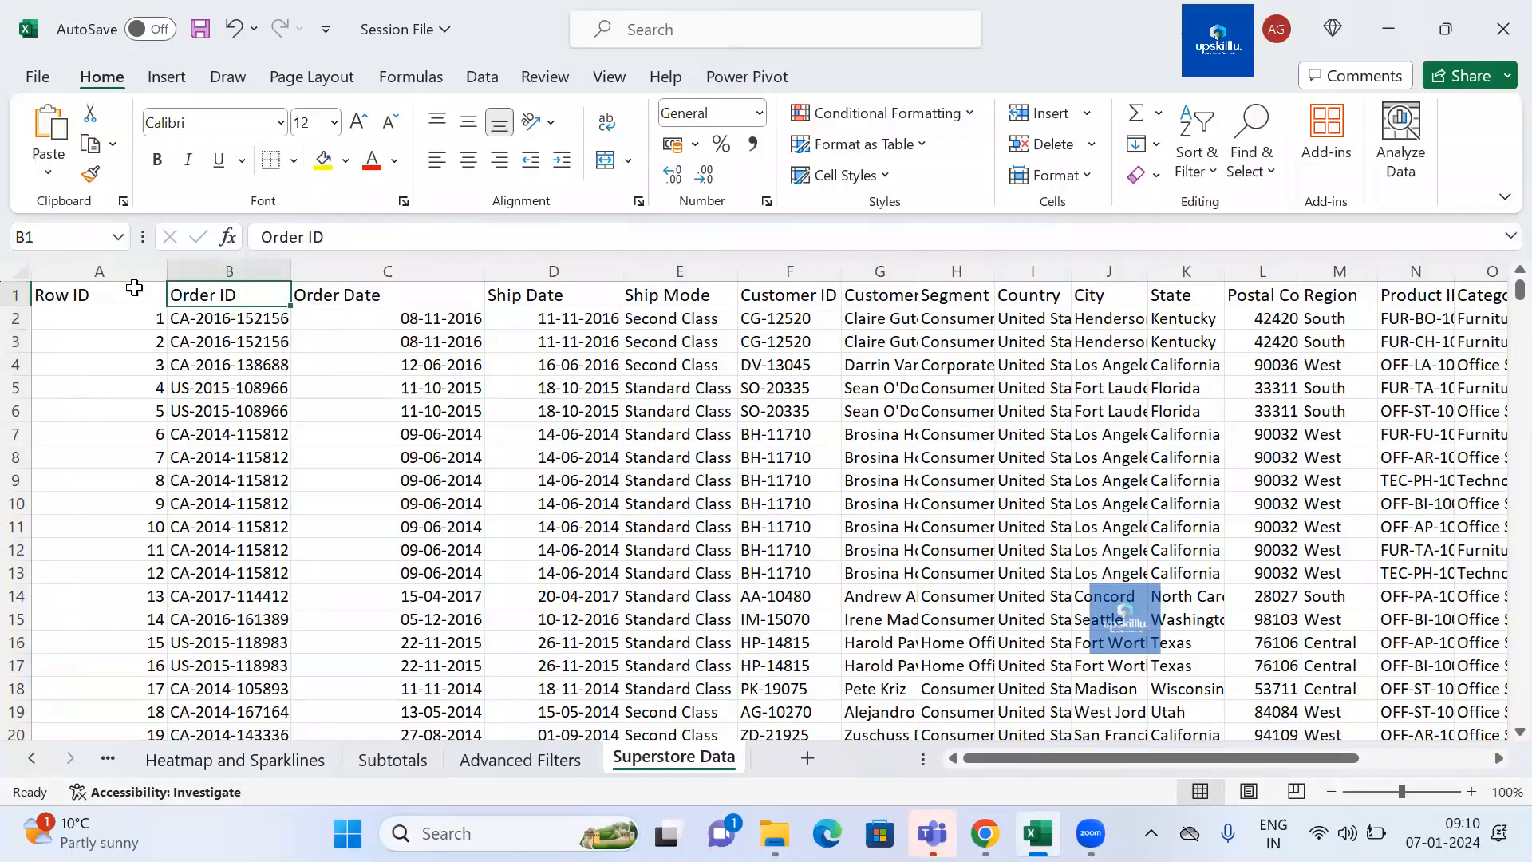
key(Down)
key(Down)
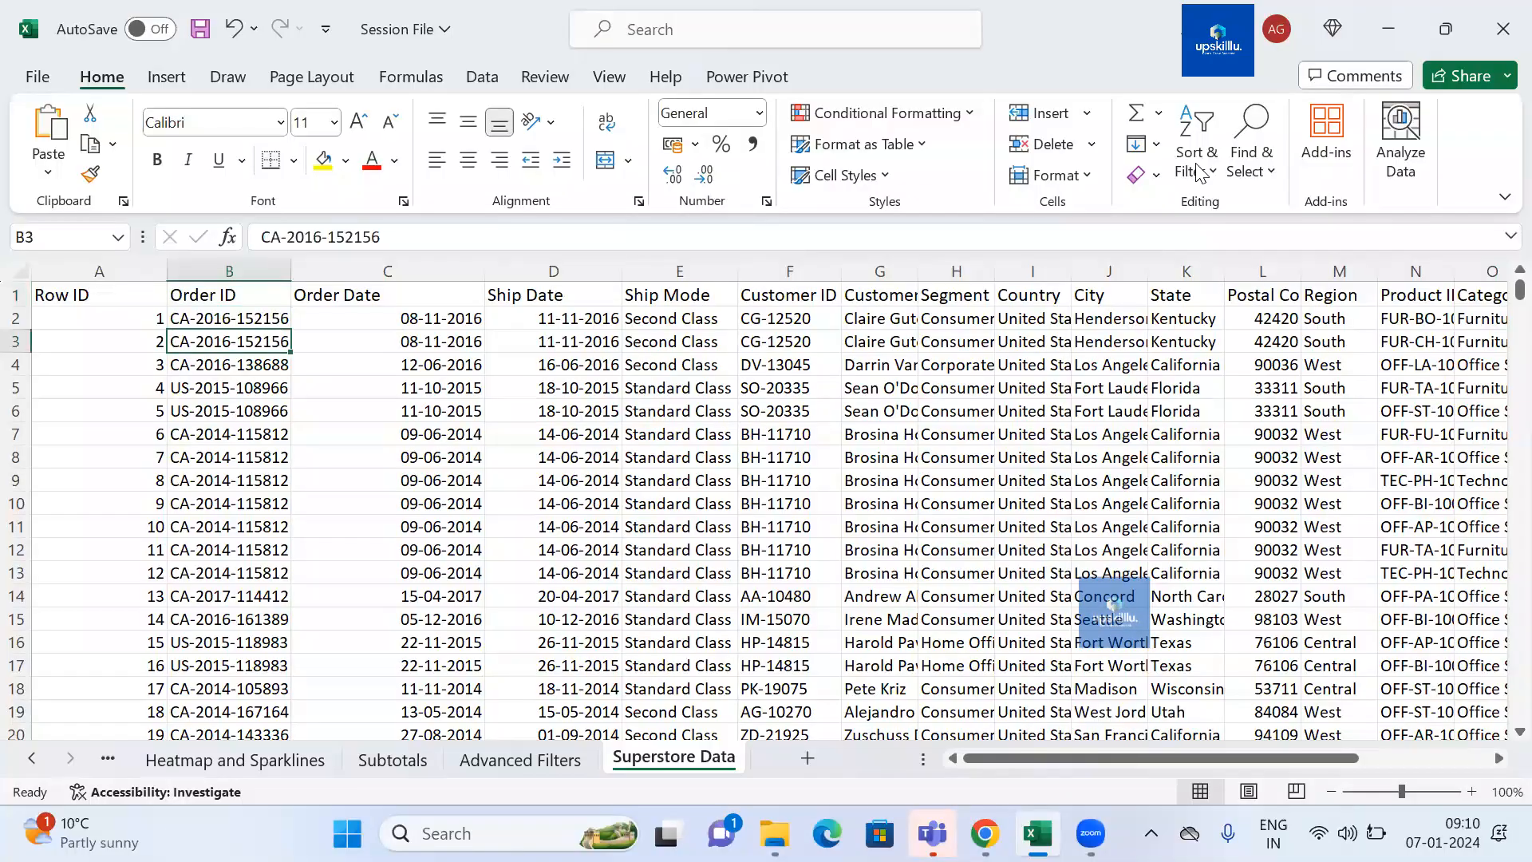
- Turn on filtering for the superstore table from the Order Date header
click(388, 272)
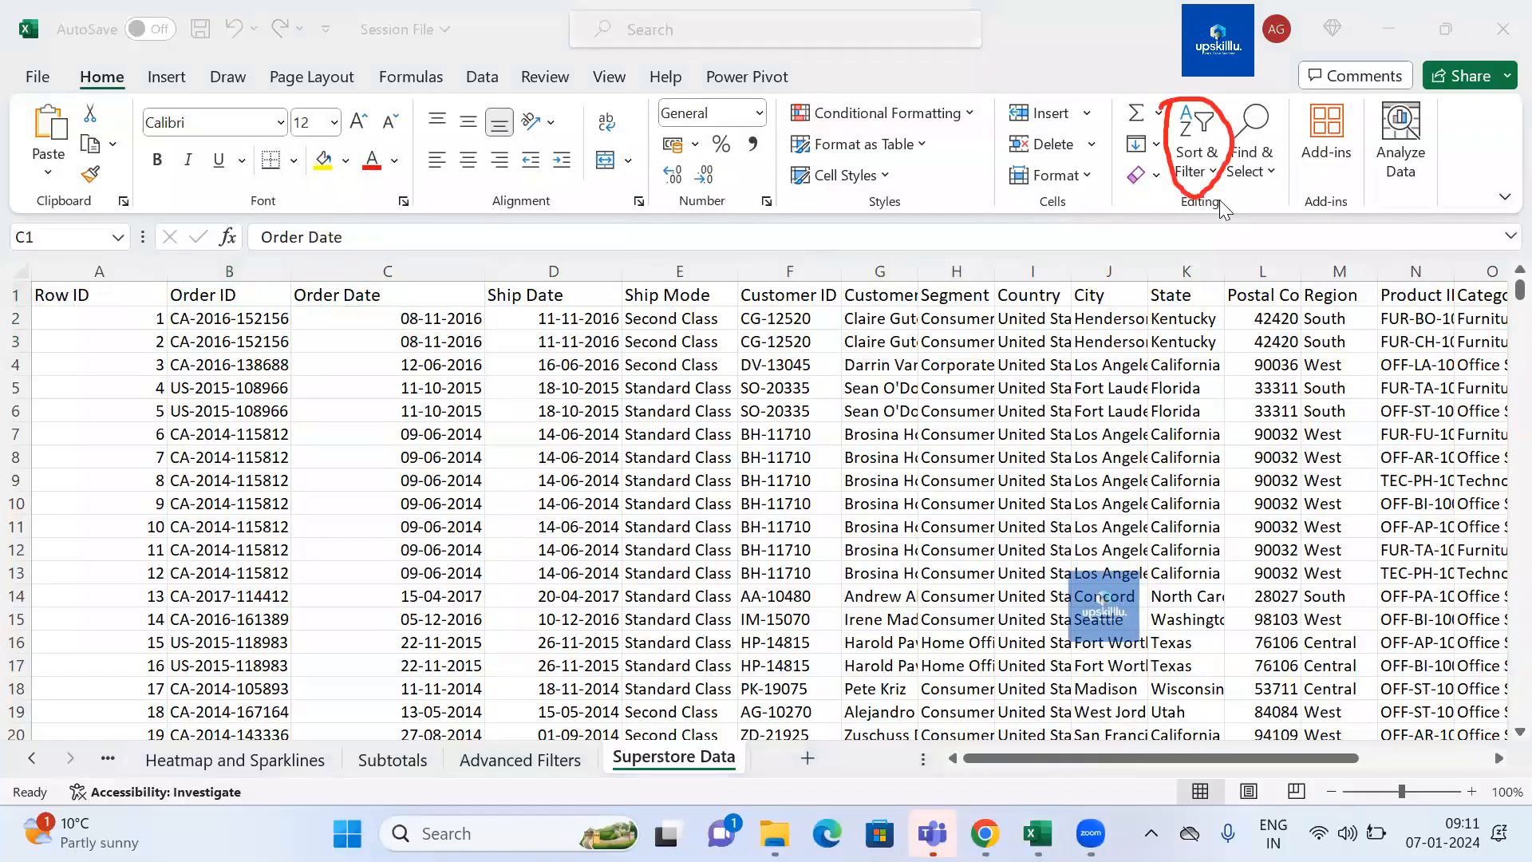
click(1202, 171)
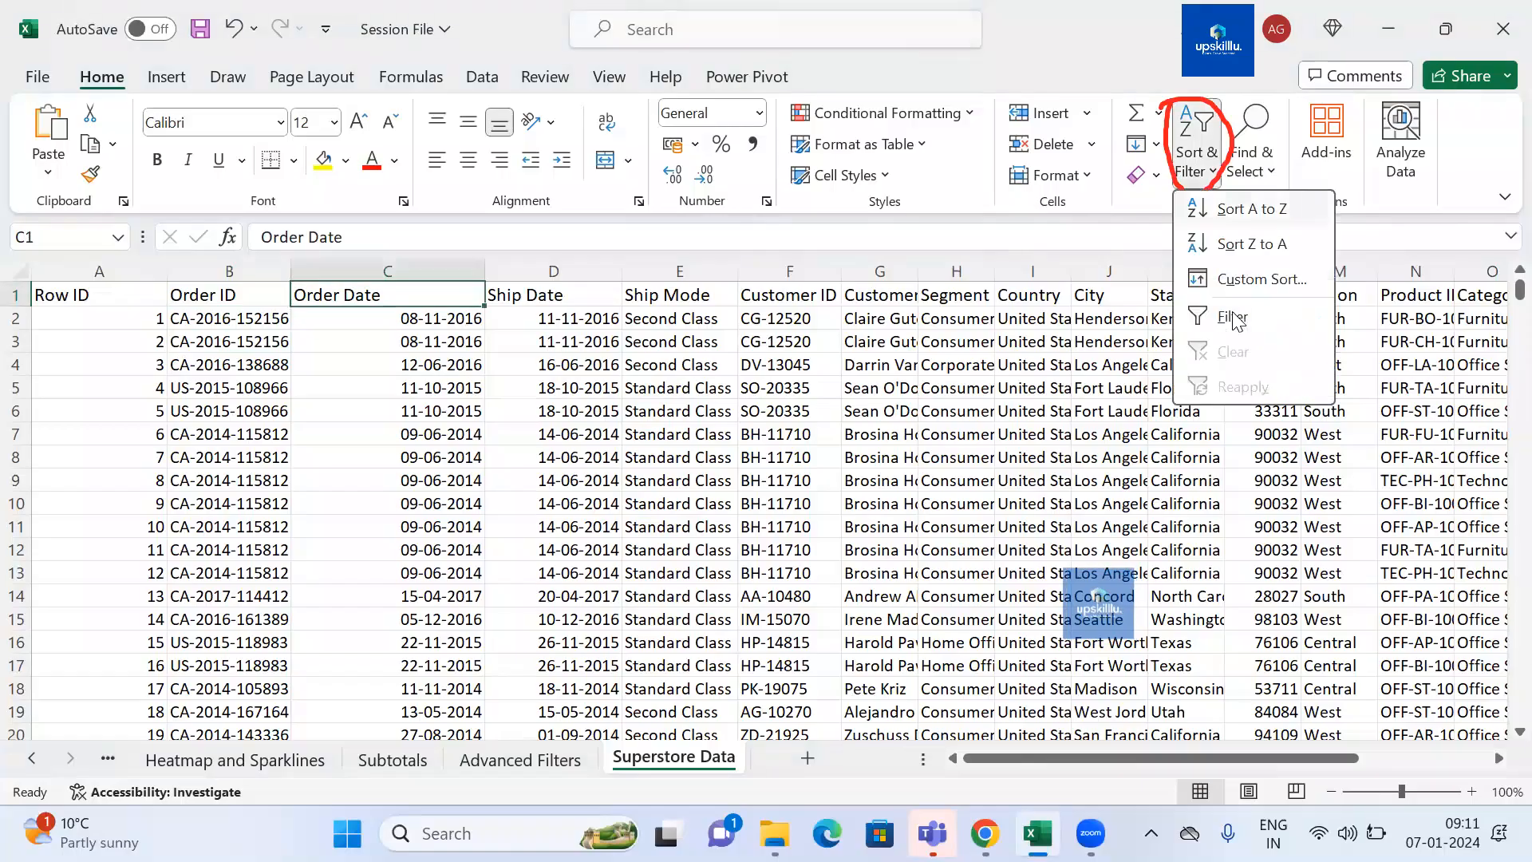
click(1235, 317)
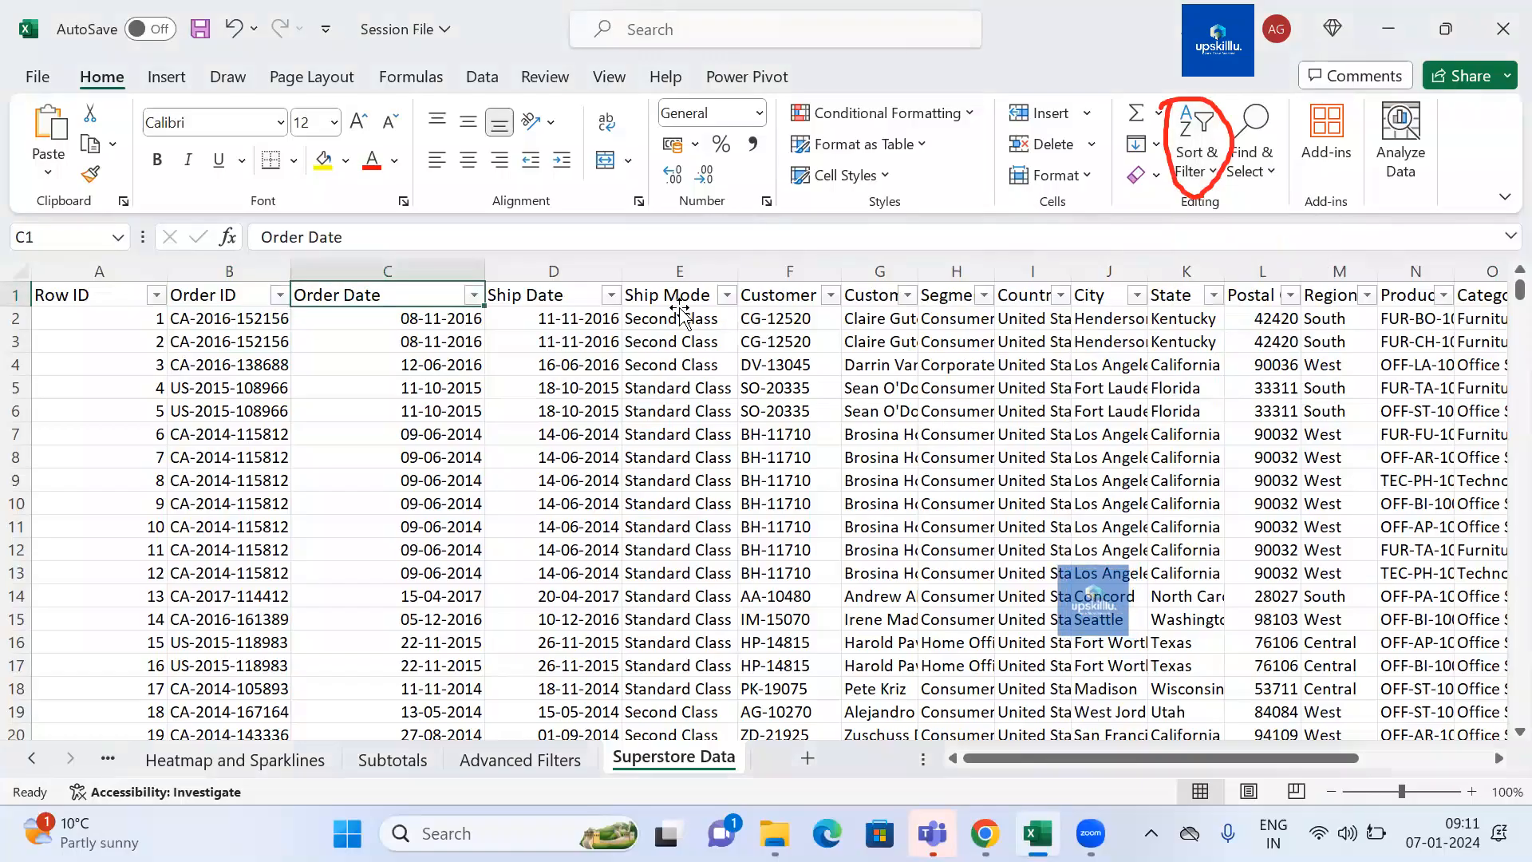
- Filter the Region column to show only East
click(680, 312)
click(782, 293)
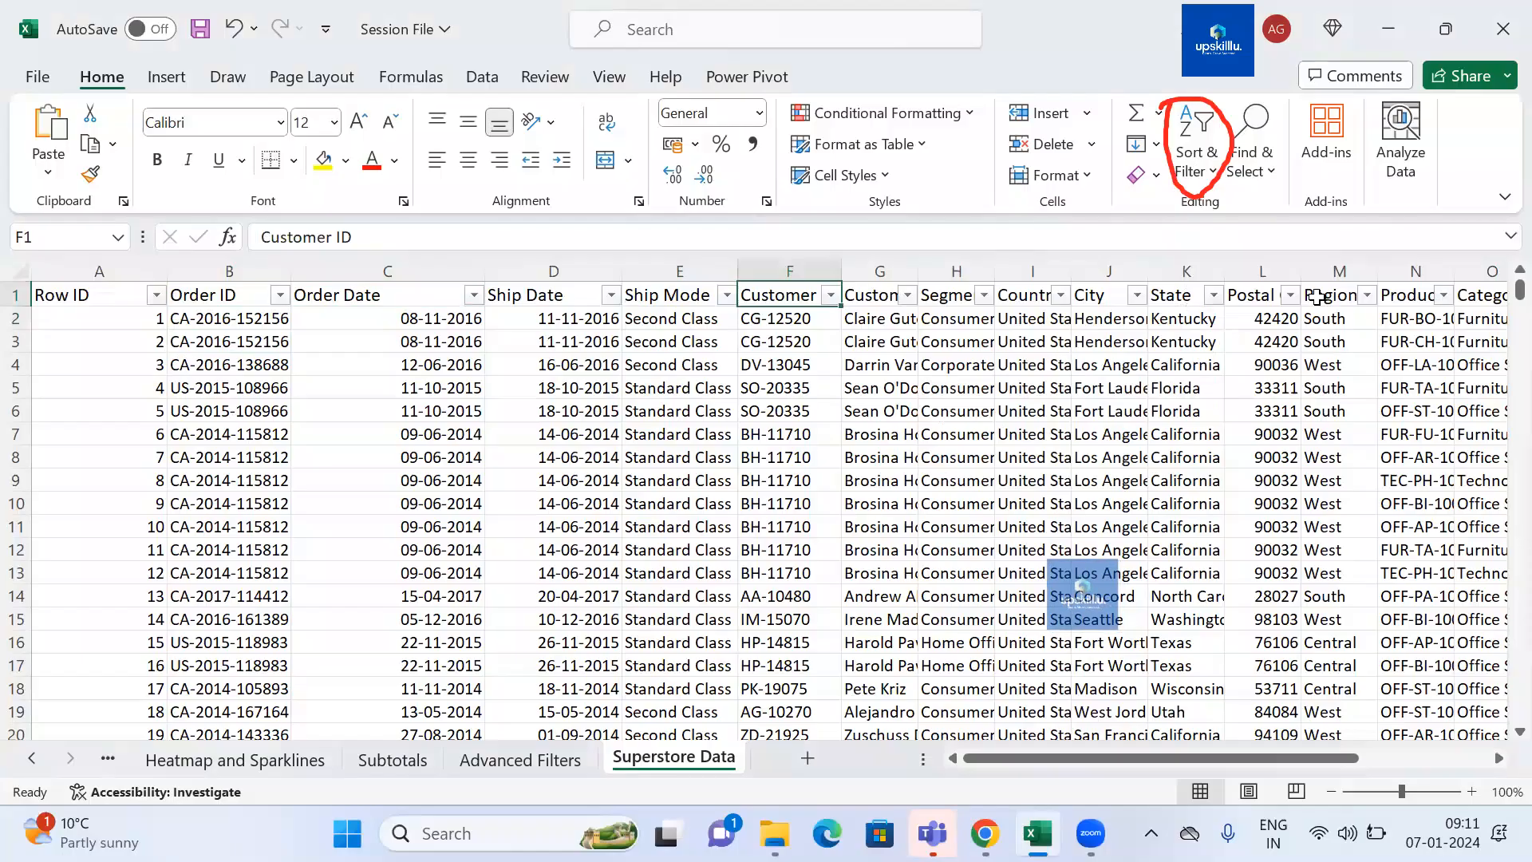
scroll(1318, 297, right, 1)
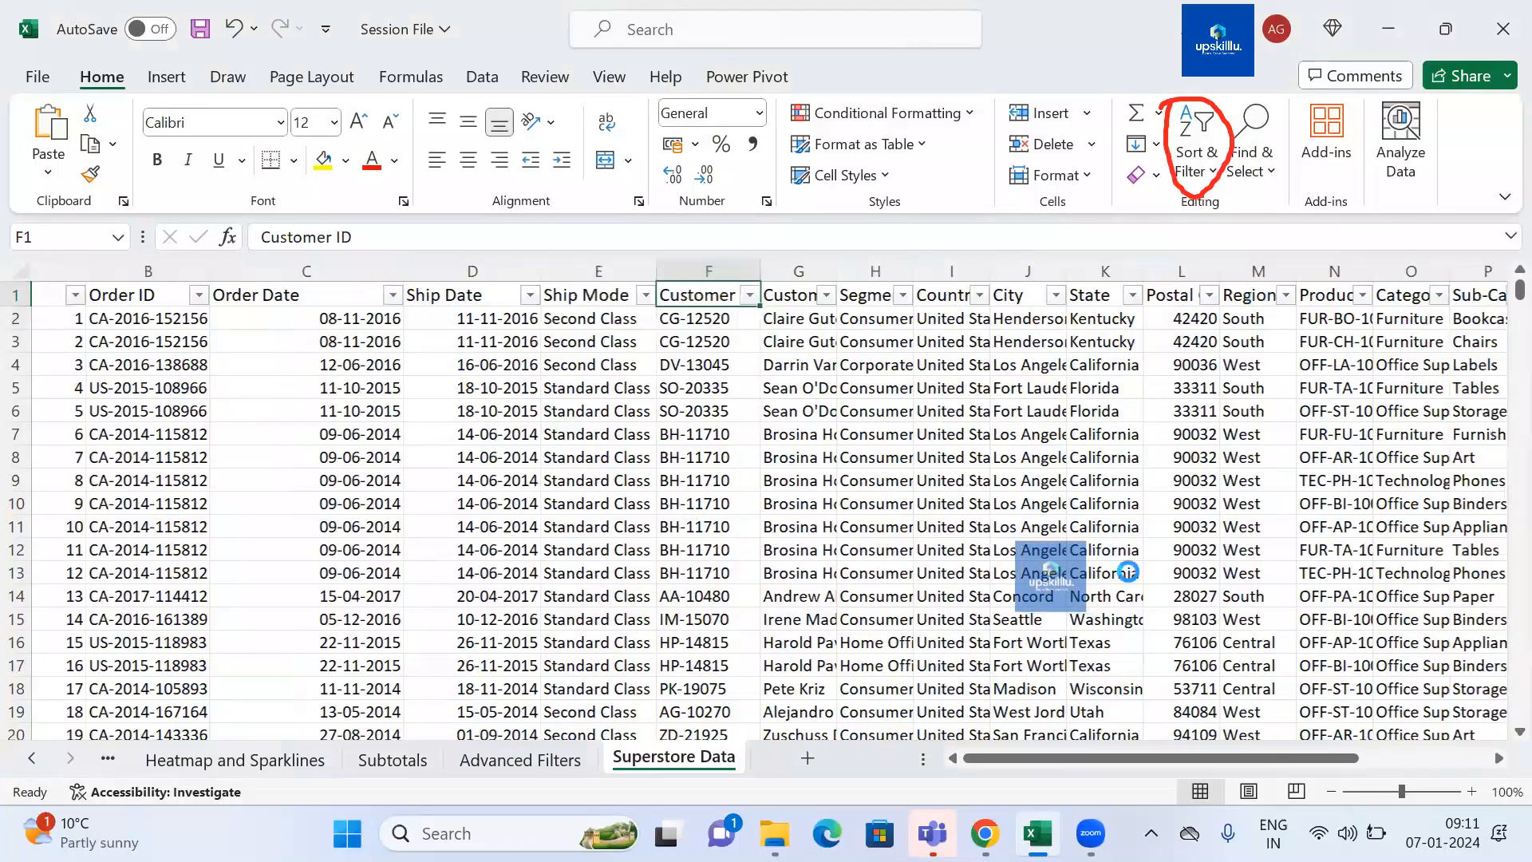
click(990, 593)
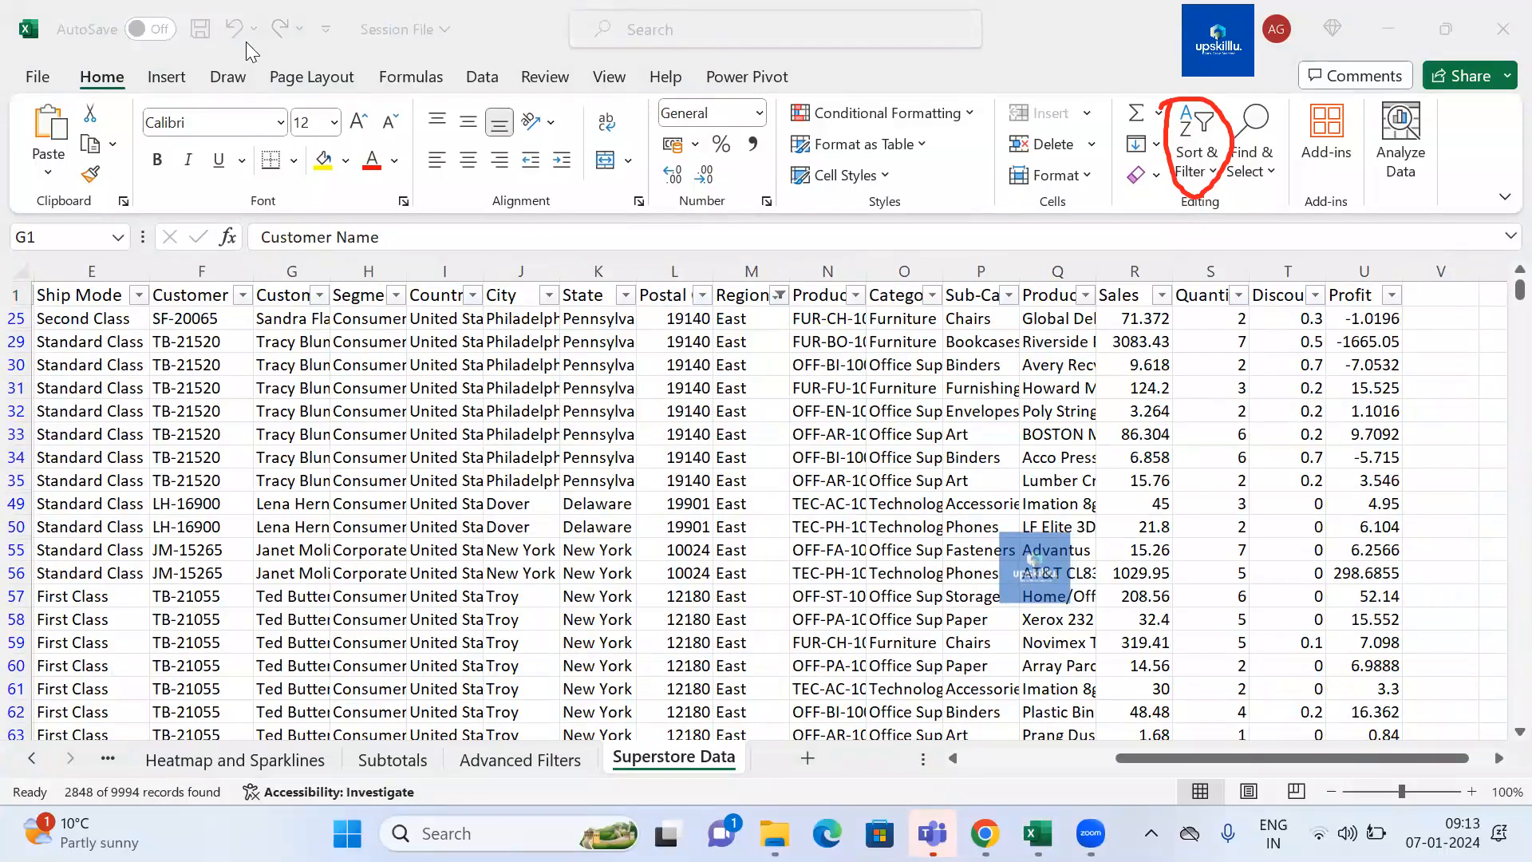
- Go back to the Row ID header and remove all filtering from the superstore table
click(218, 384)
key(Up)
key(Up)
key(Up)
key(Up)
key(Left)
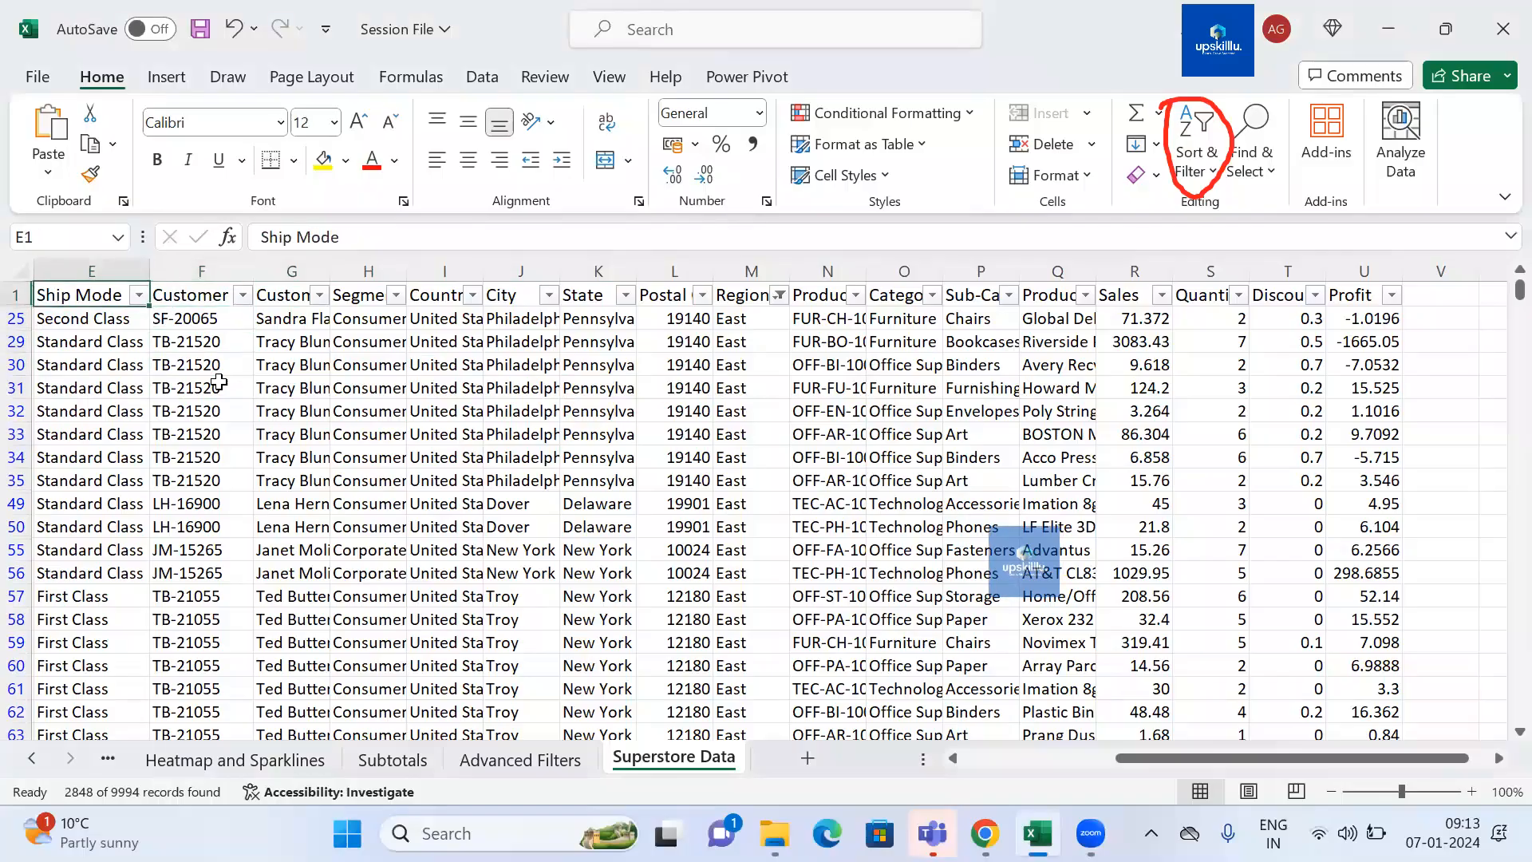
key(Left)
key(Left)
key(Left)
key(Left)
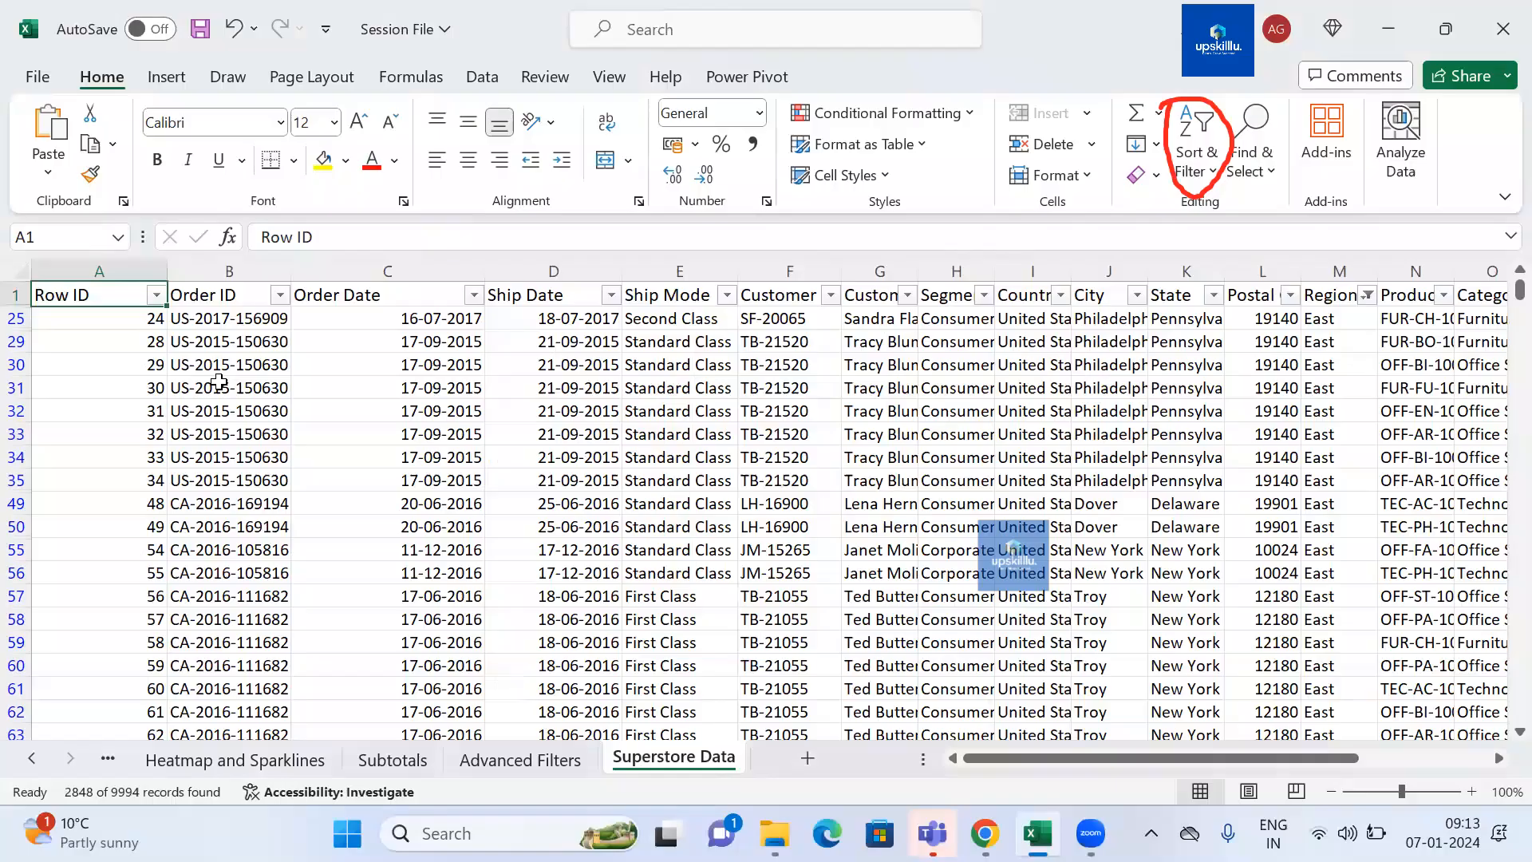
key(ctrl+shift+l)
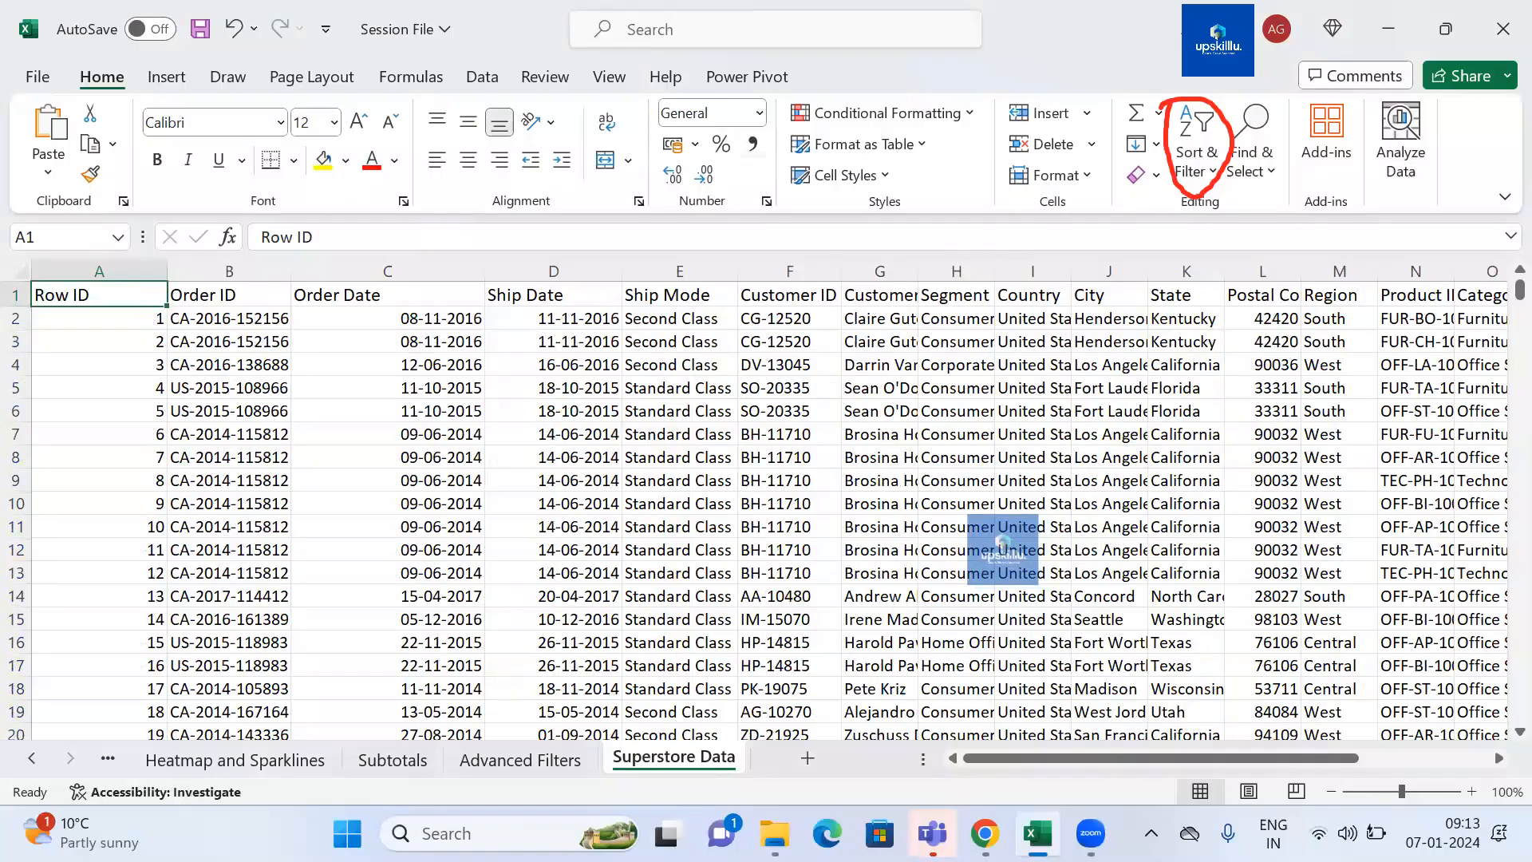
drag(666, 720, 638, 736)
mouse_move(513, 659)
mouse_down()
mouse_move(580, 729)
mouse_move(599, 728)
mouse_move(587, 679)
mouse_up()
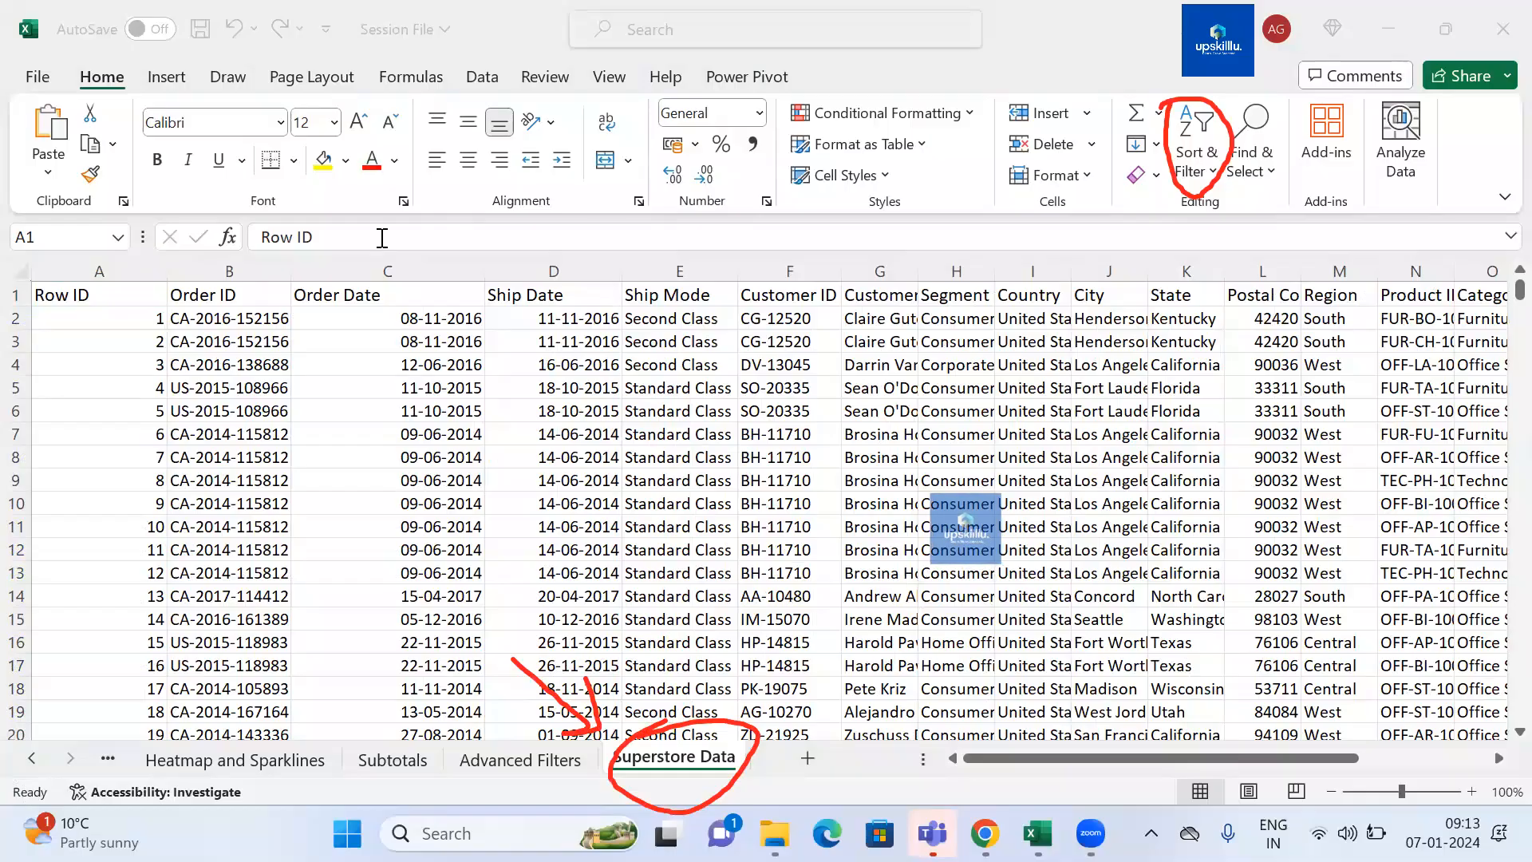
- Select the Order Date header and add filters to the table's header row again
click(369, 296)
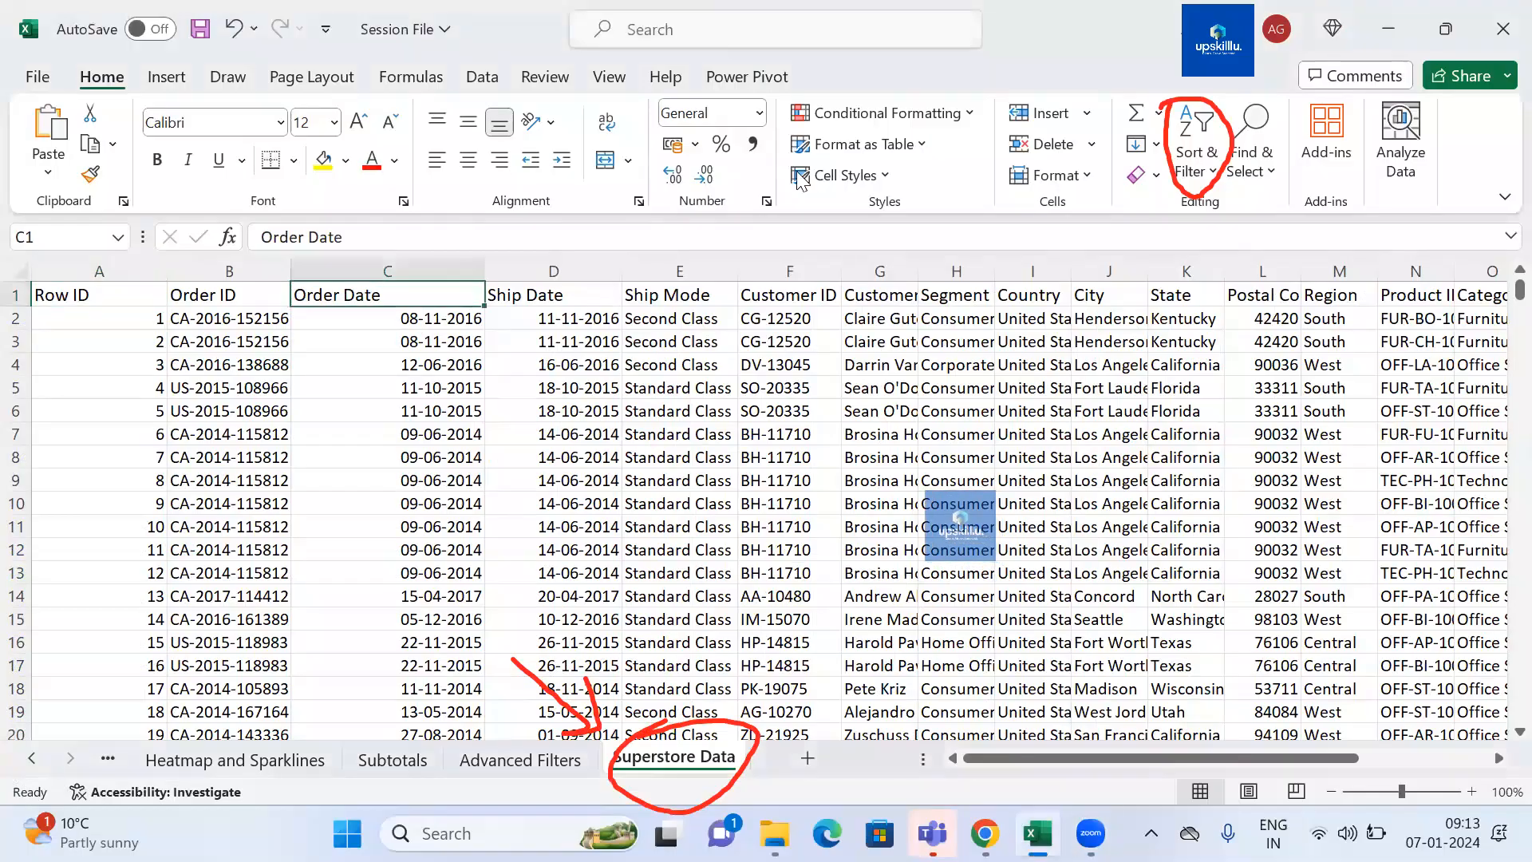
click(1194, 172)
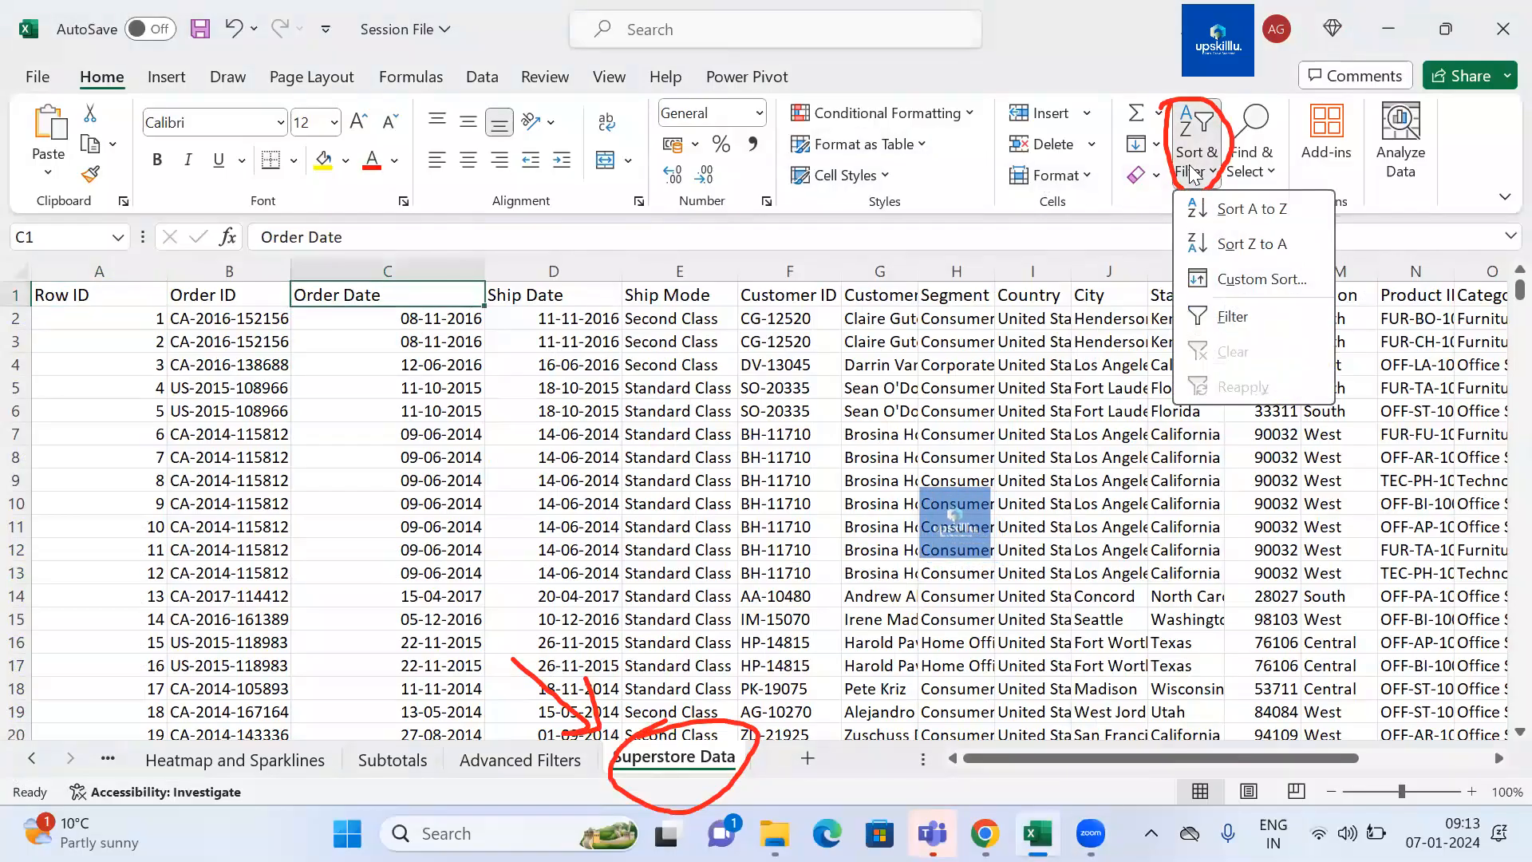
click(1212, 320)
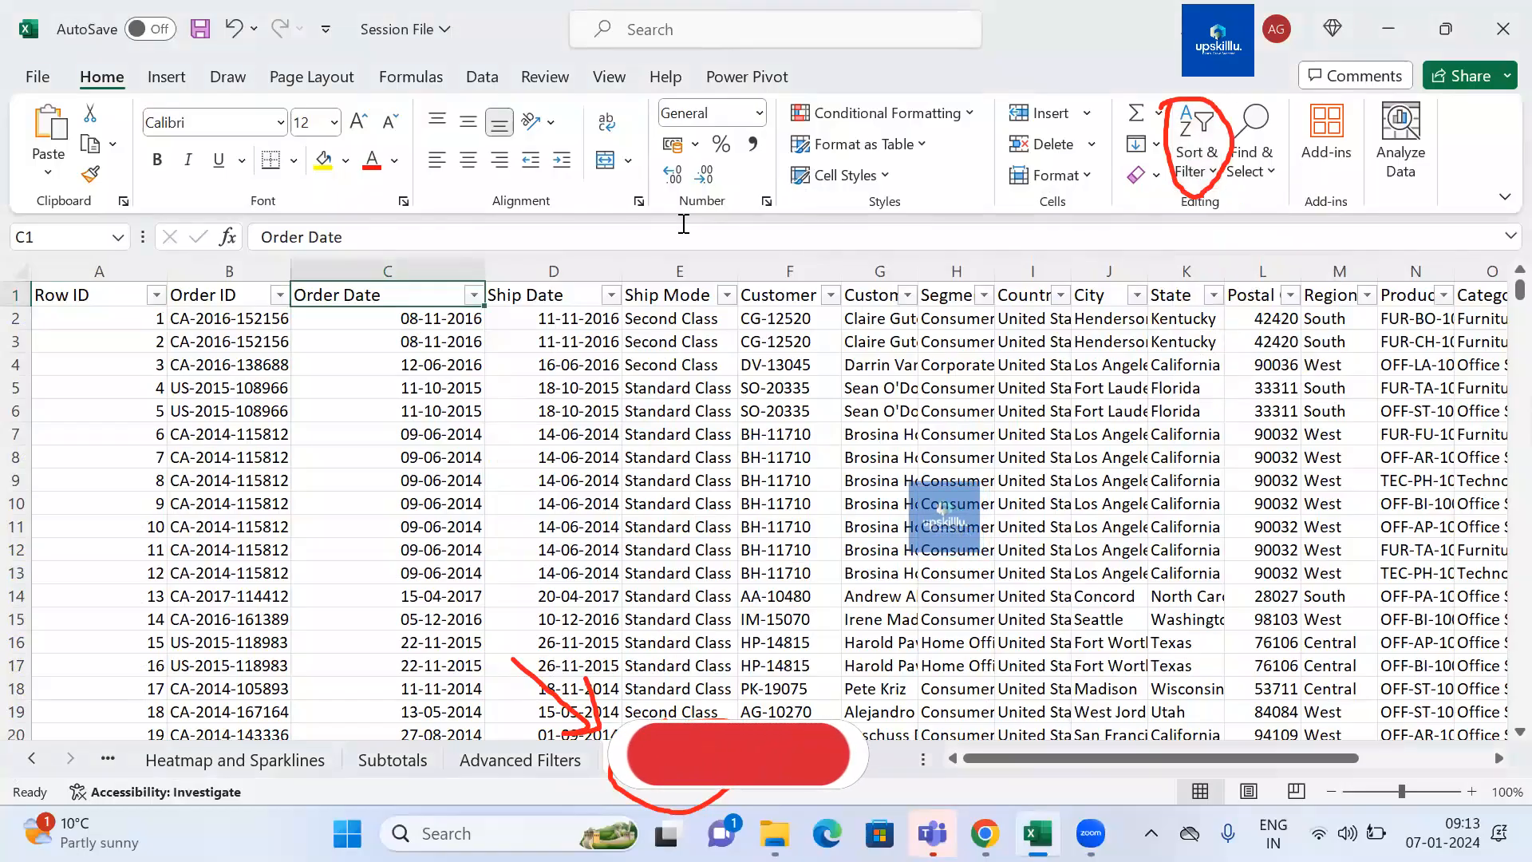
- Look over the filtered headers from Row ID to Segment and select the Customer Name header
drag(95, 297, 431, 320)
drag(576, 294, 954, 297)
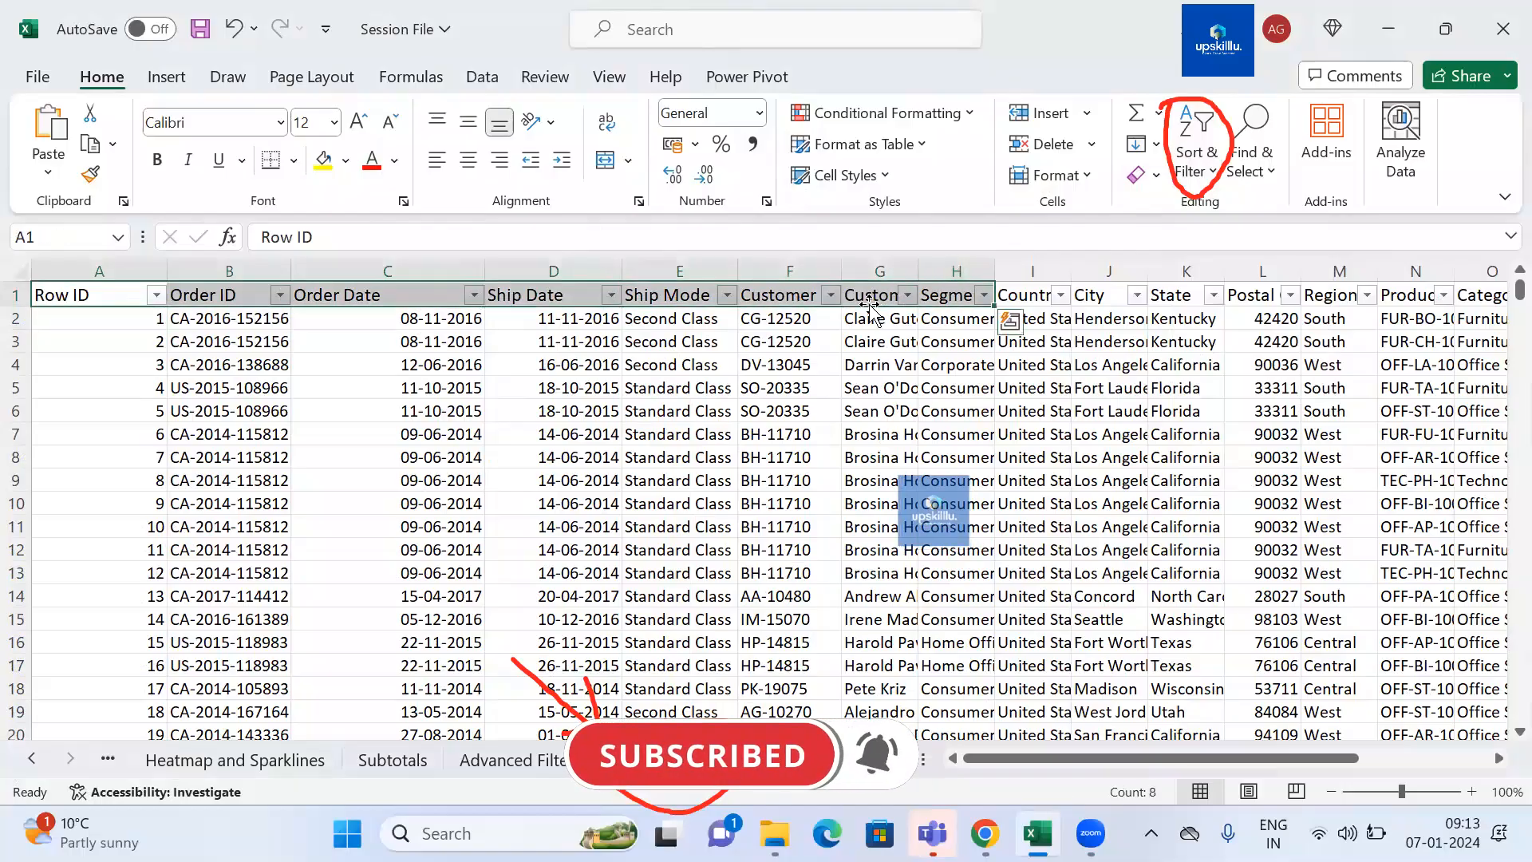
click(870, 297)
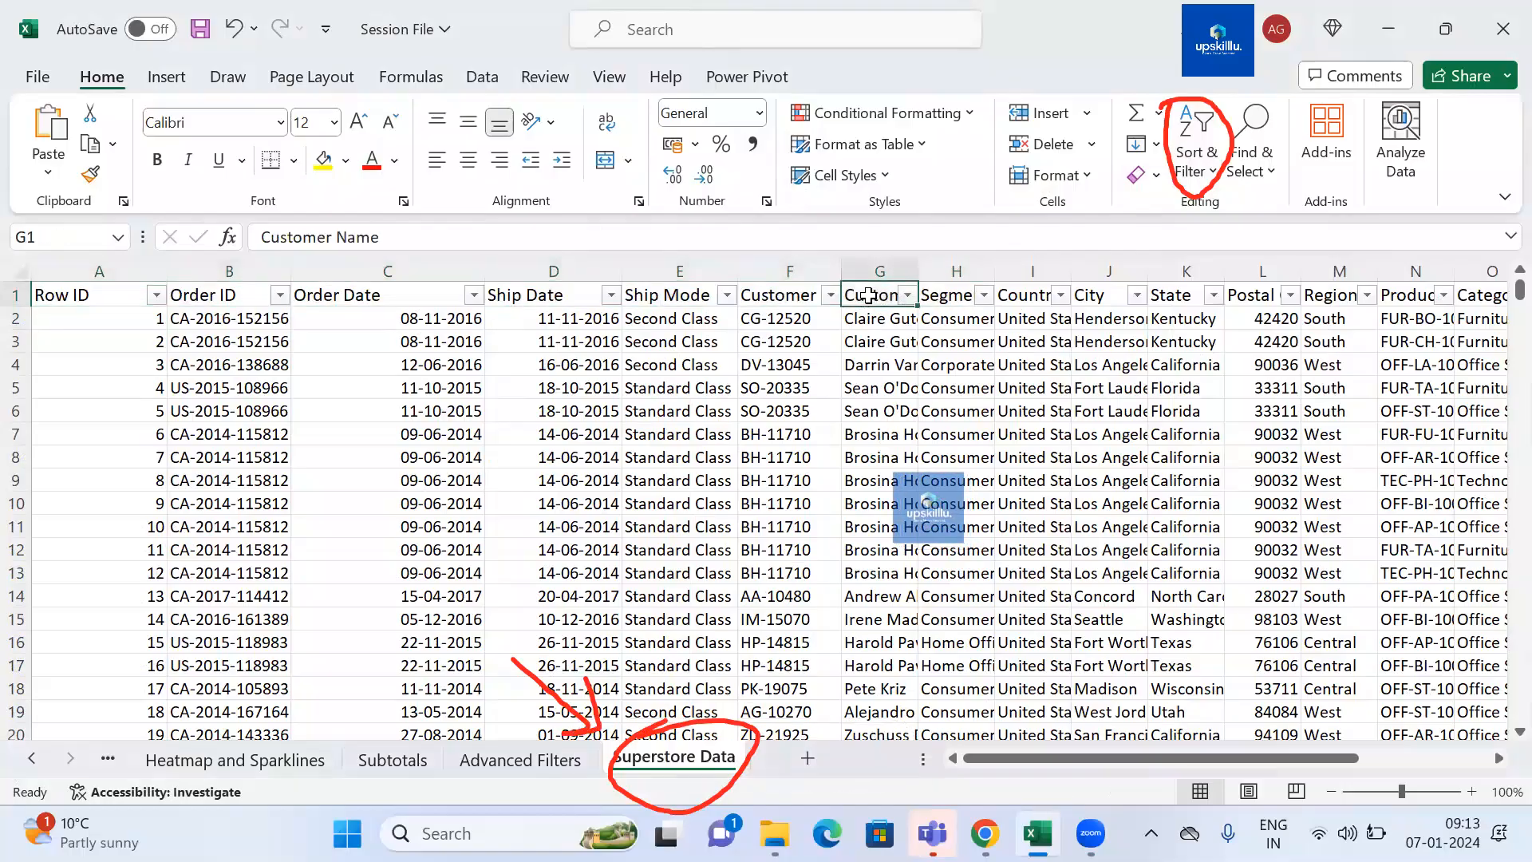
- Filter the Region column to show only East and look across the columns of the matching records
click(1329, 297)
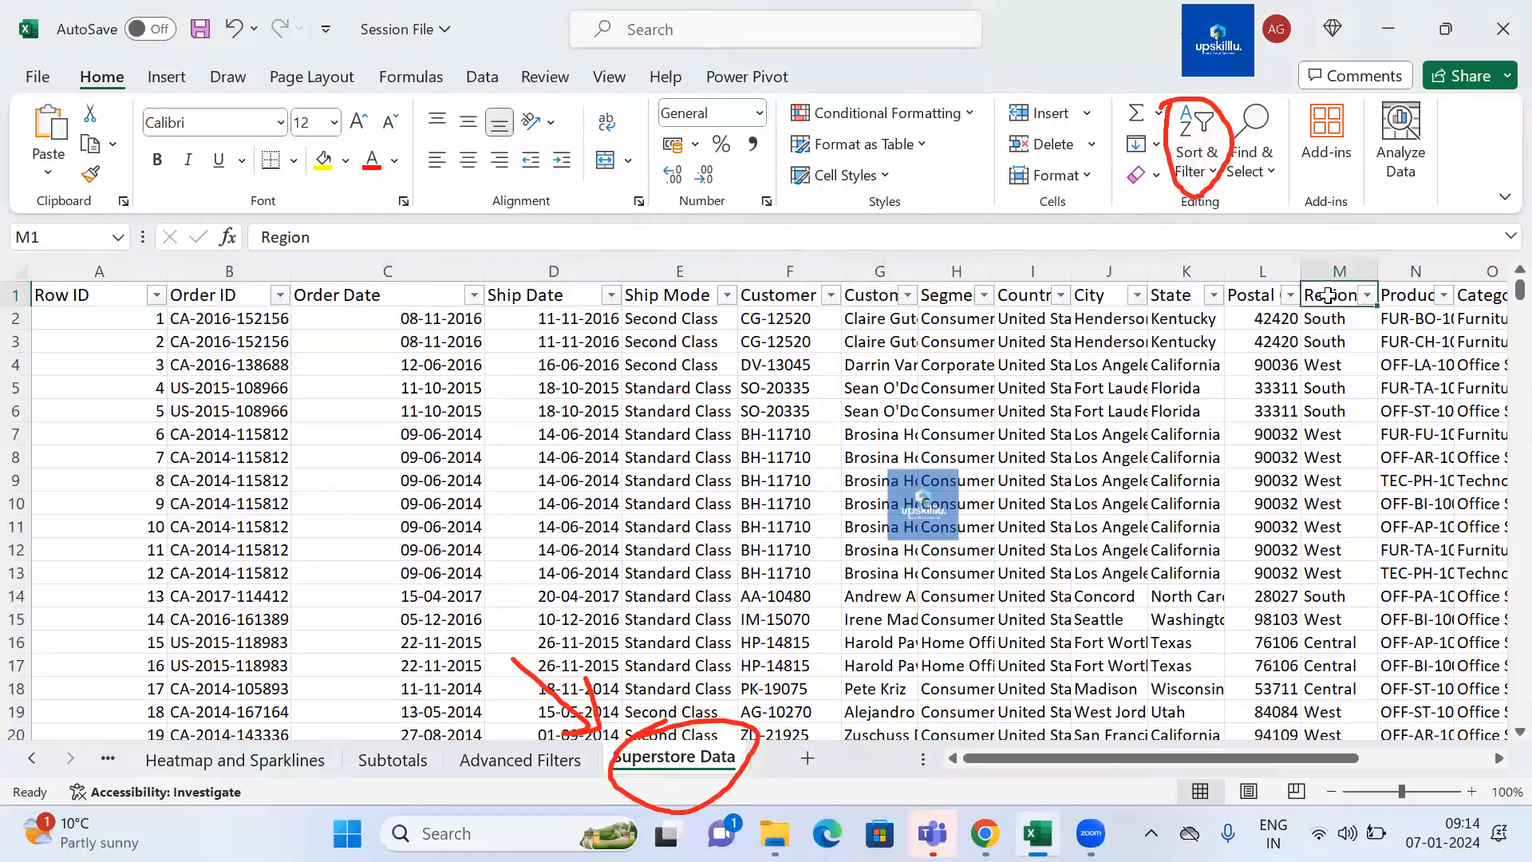
click(1367, 295)
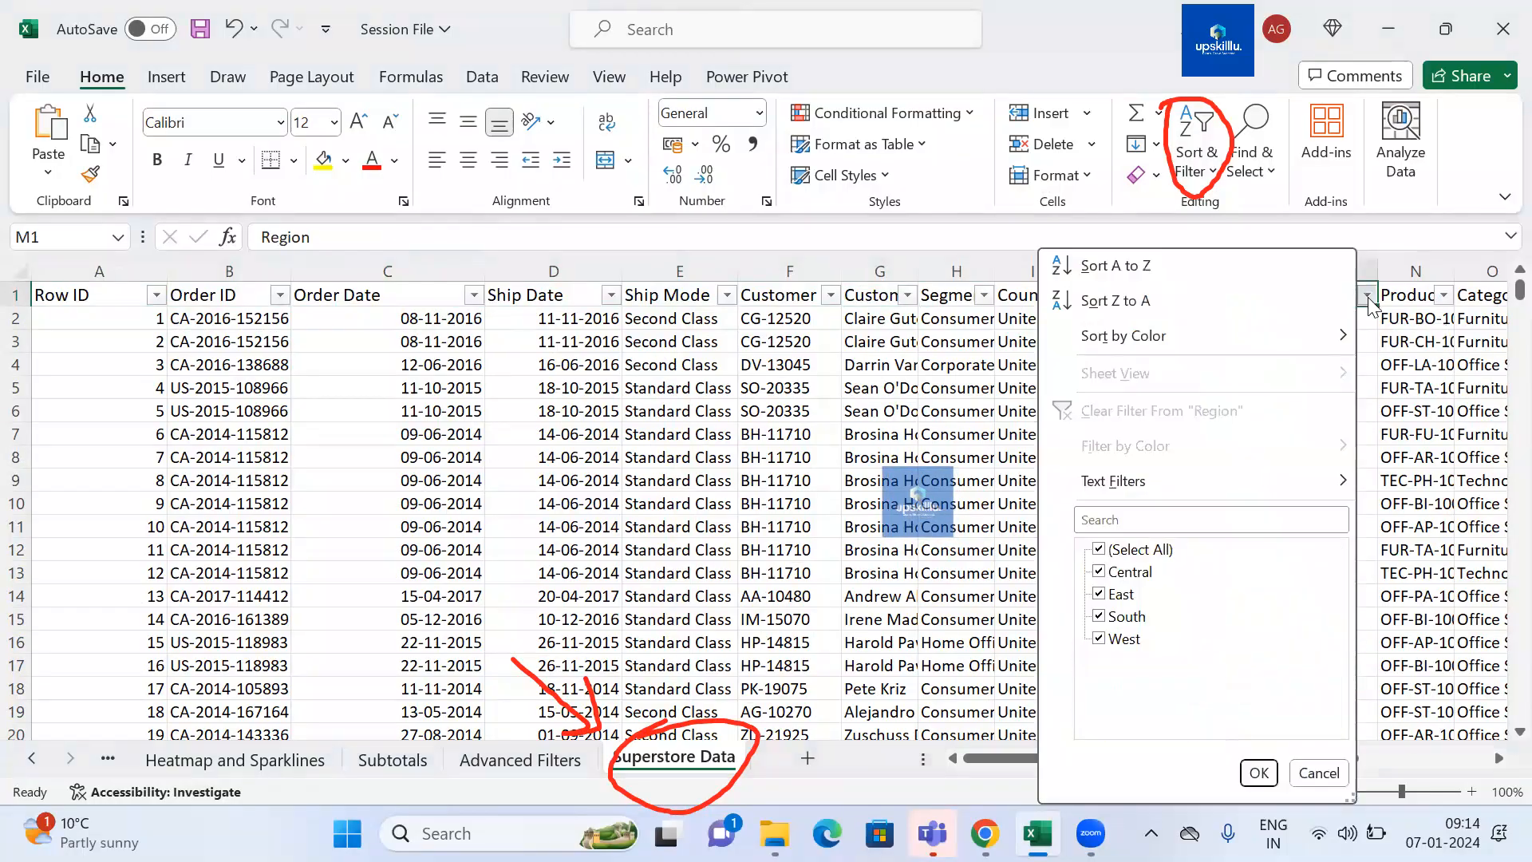
click(1104, 550)
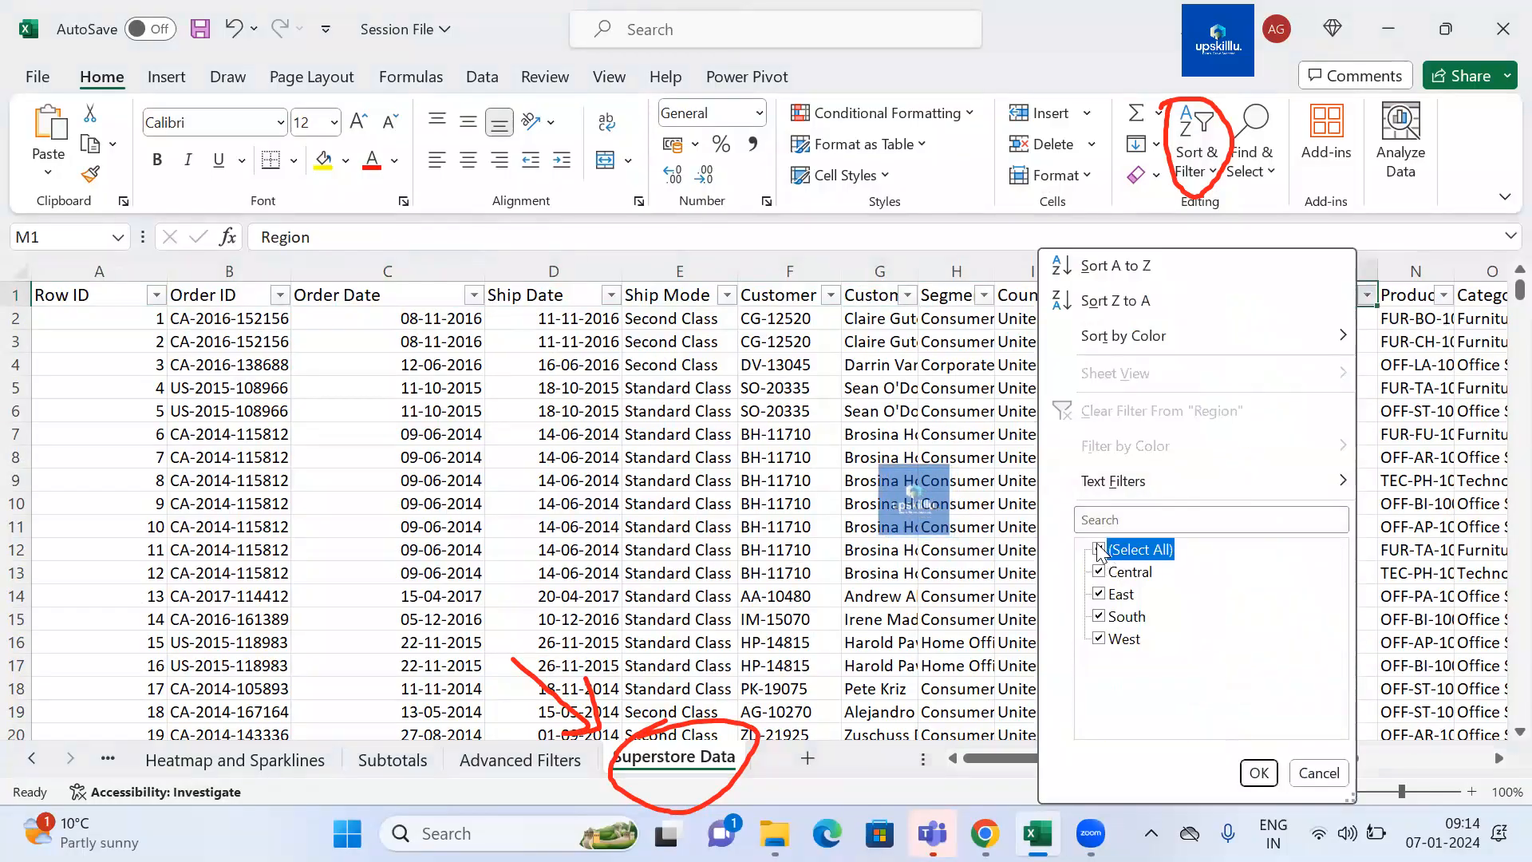
click(1100, 595)
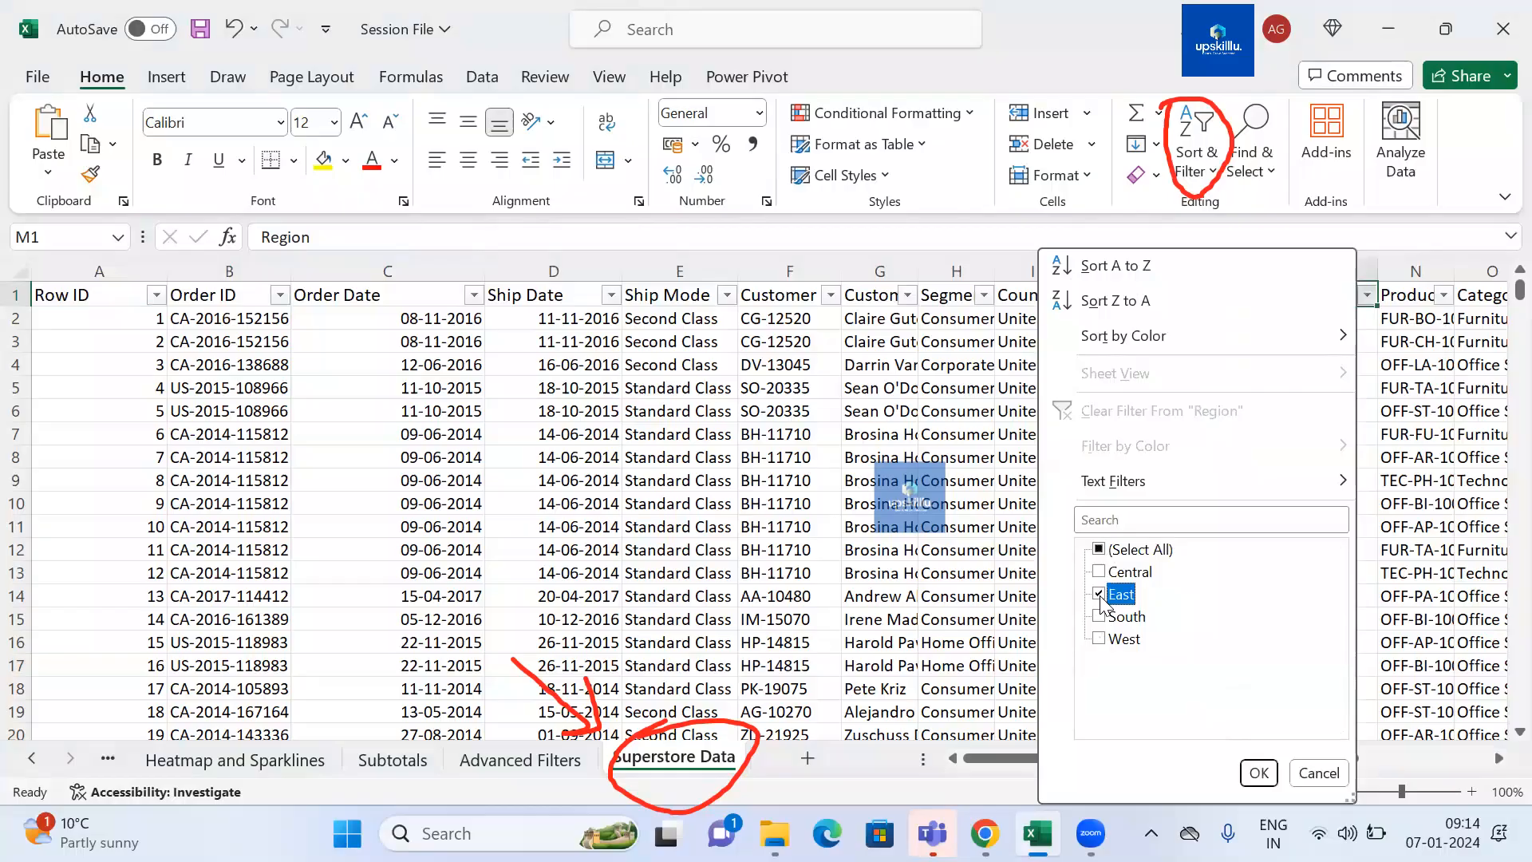
click(1259, 774)
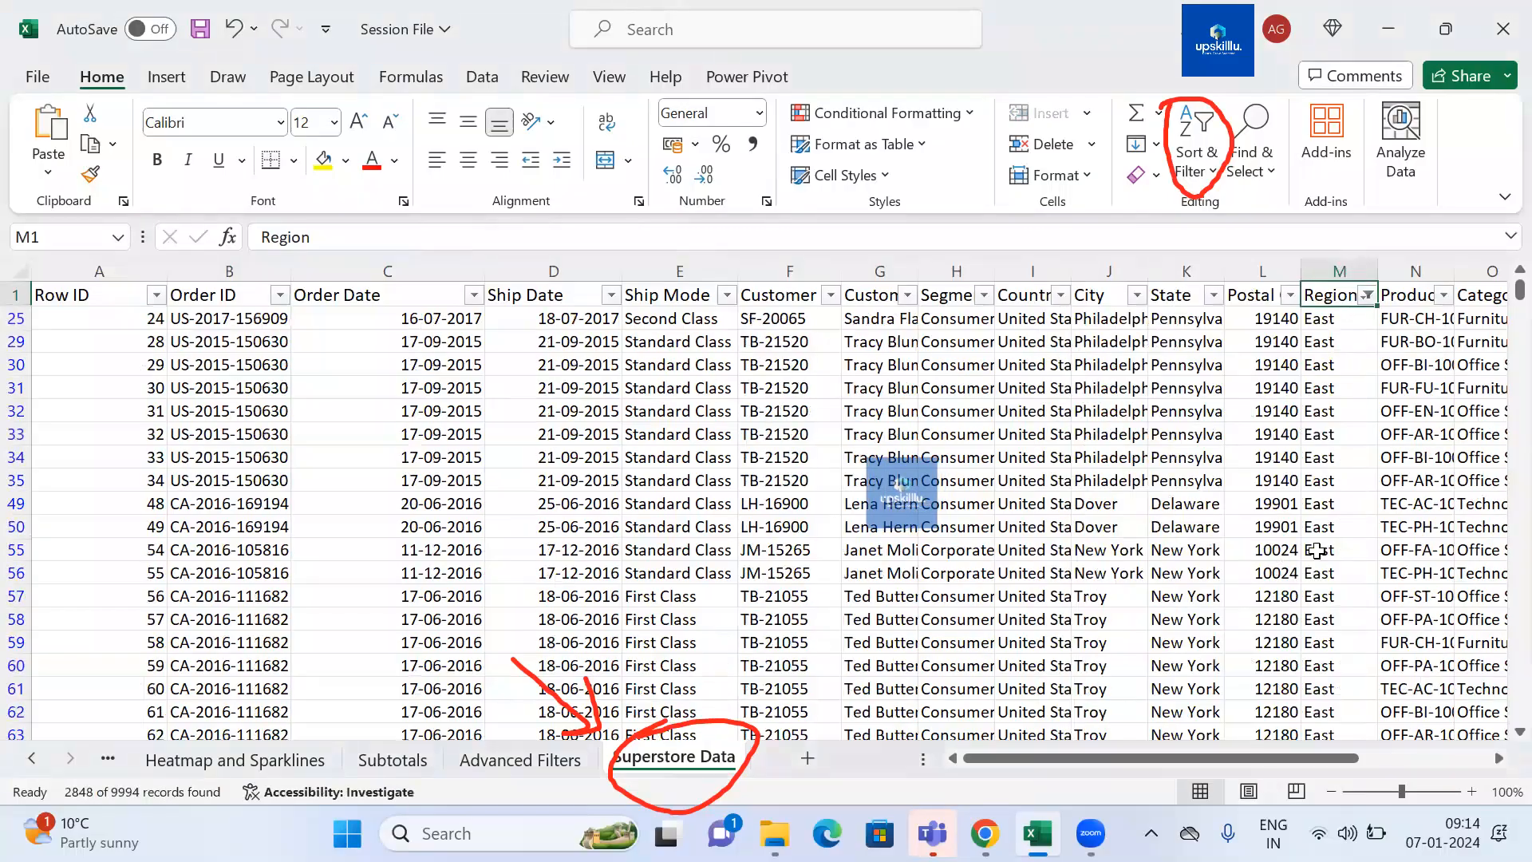
scroll(1317, 550, right, 3)
scroll(1317, 551, right, 3)
scroll(1317, 551, left, 5)
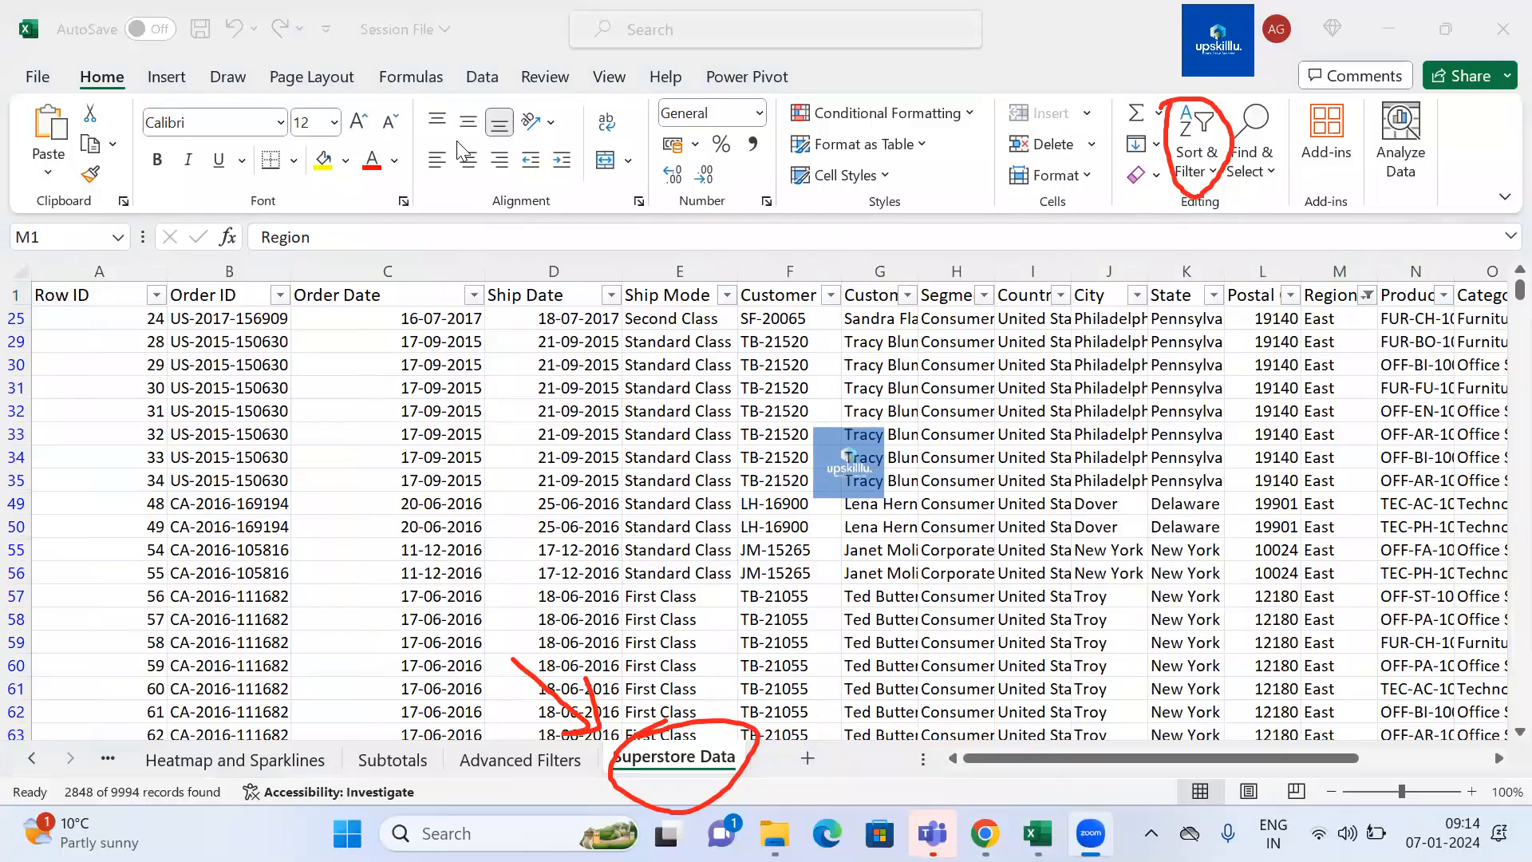
- Remove all filtering from the table at the Ship Mode header and add the header filters back
click(976, 502)
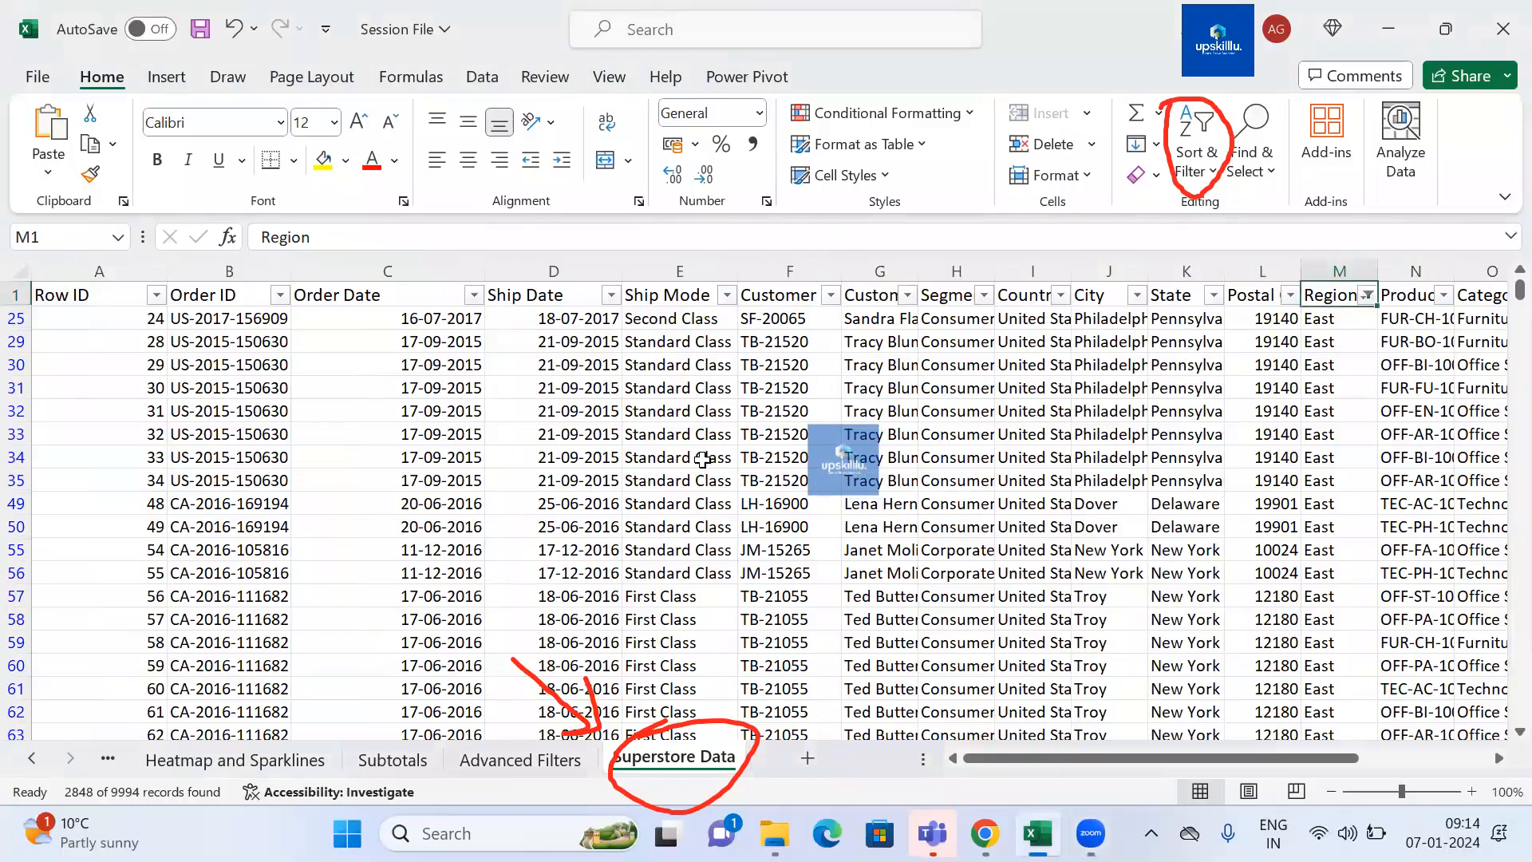
click(702, 459)
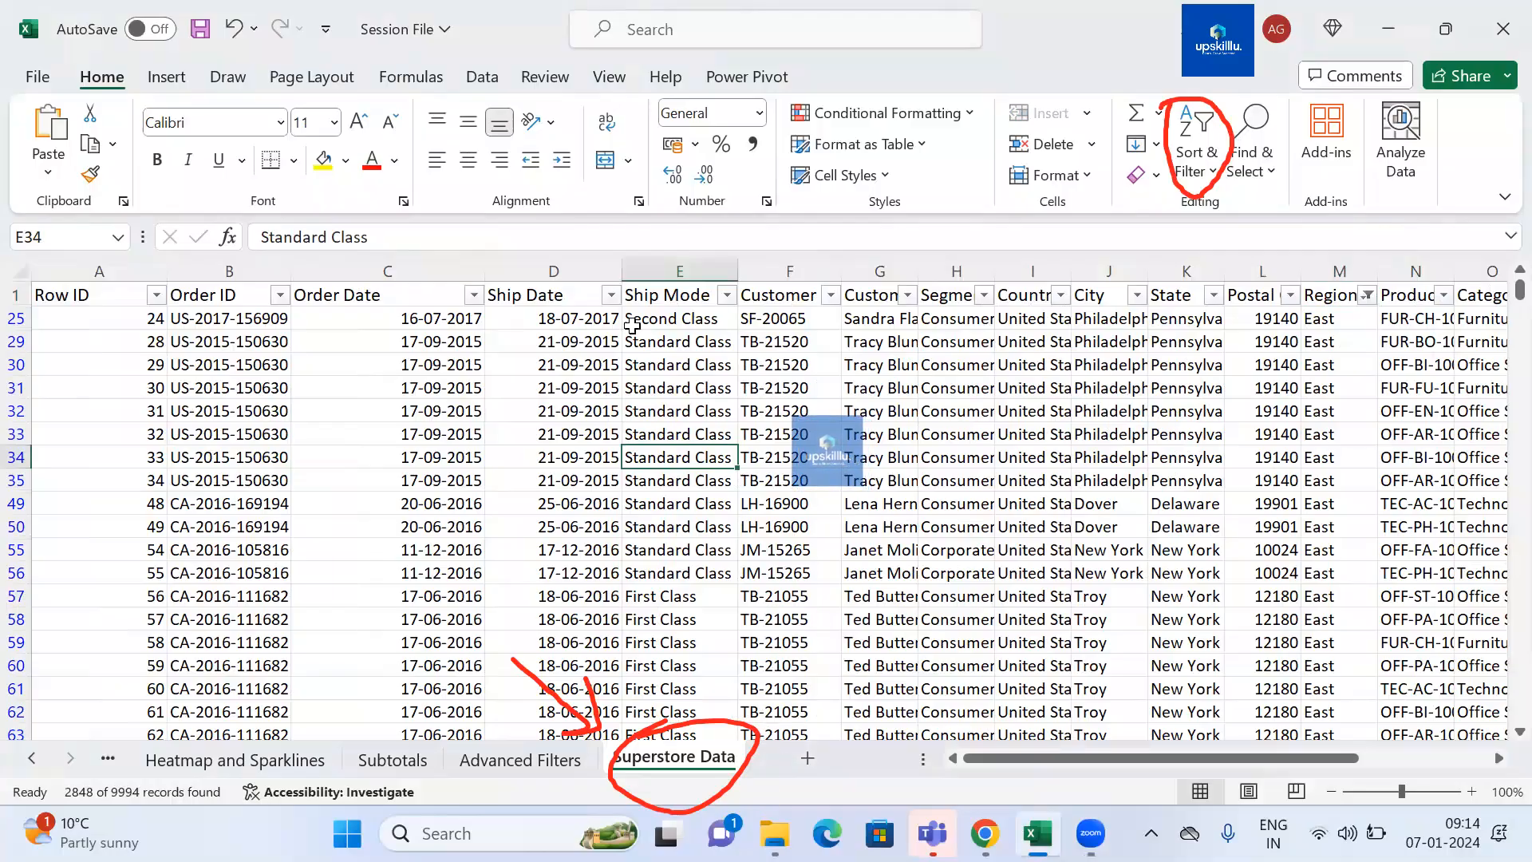
click(675, 295)
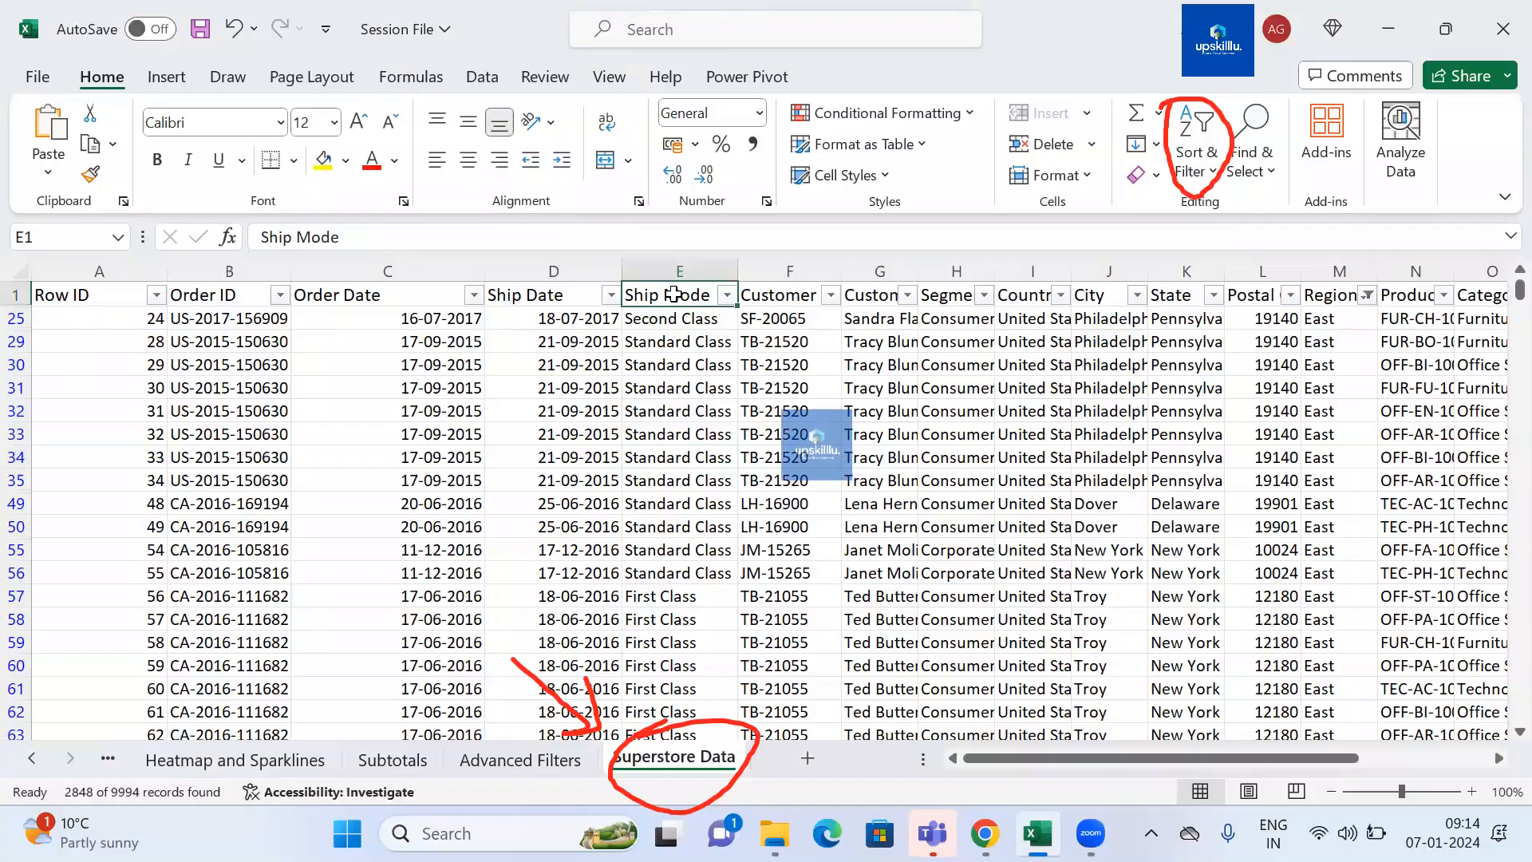
key(ctrl+shift+l)
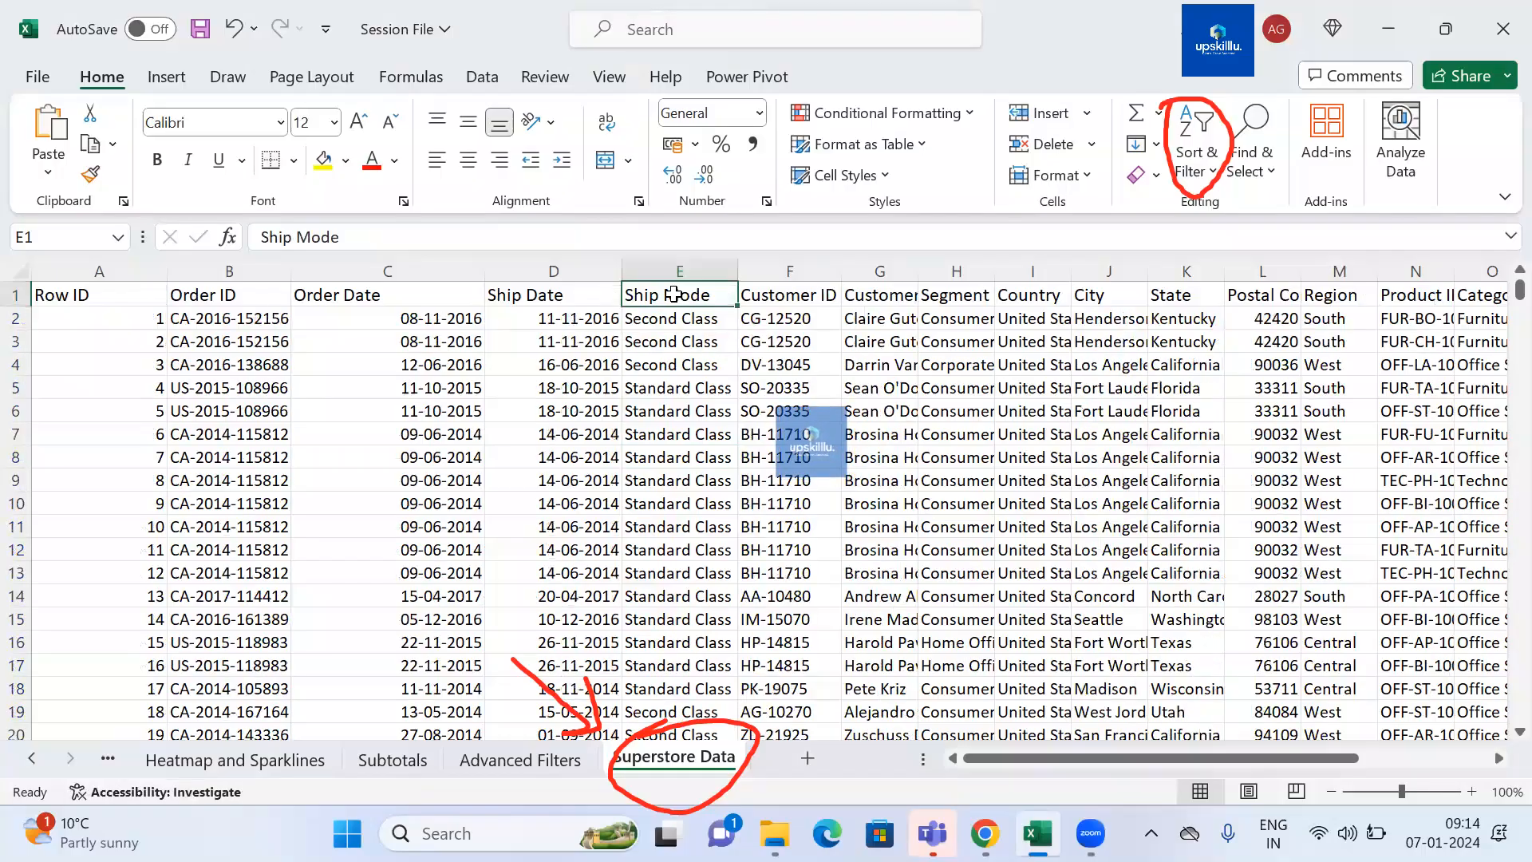
key(ctrl+shift+l)
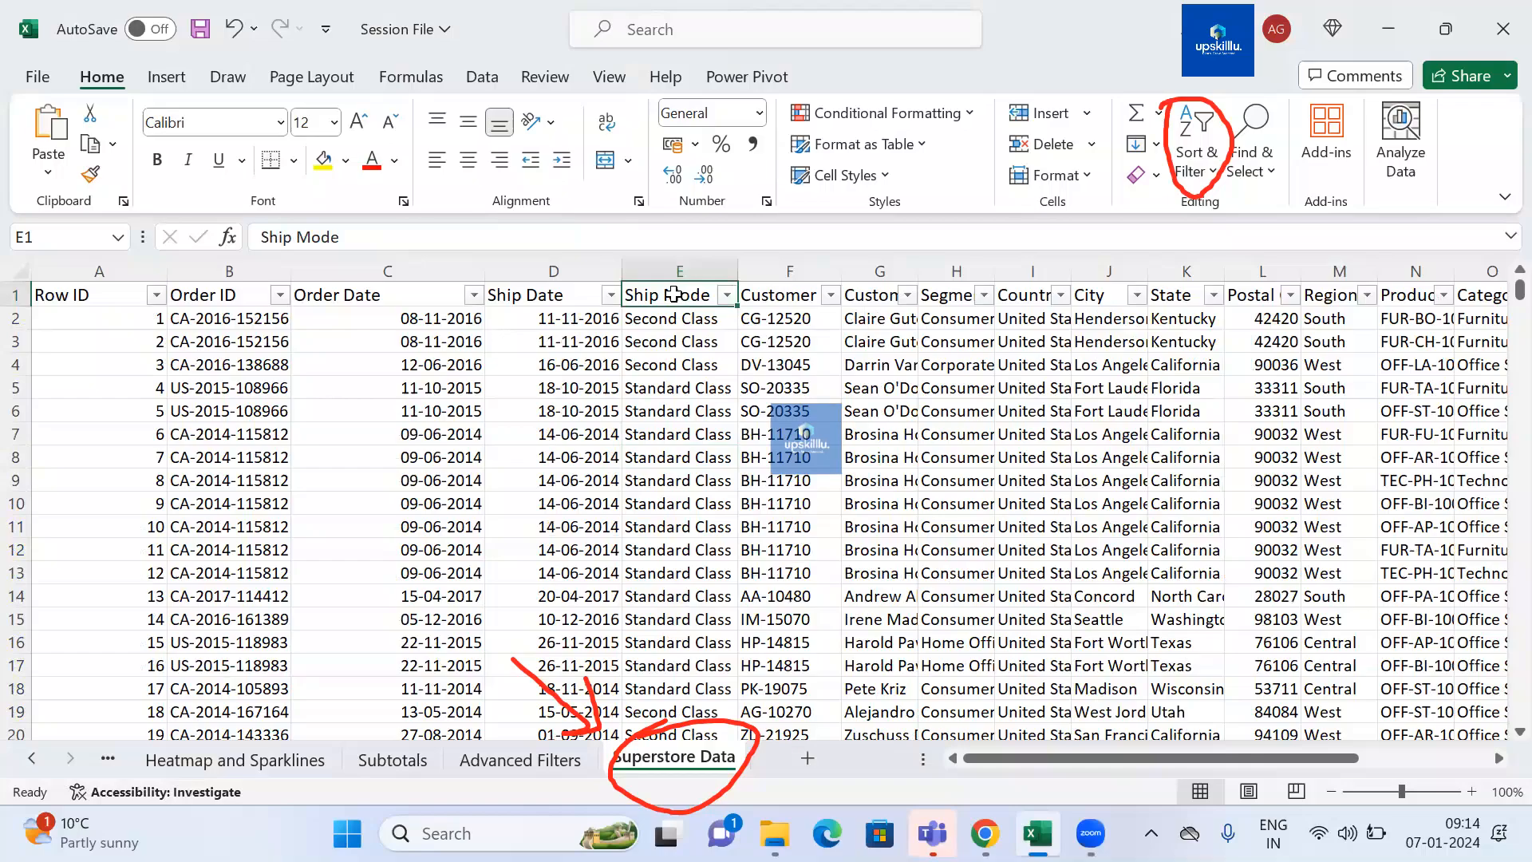
- Switch to Zoom's file upload and upload Session File.xlsx from the Downloads folder
click(677, 166)
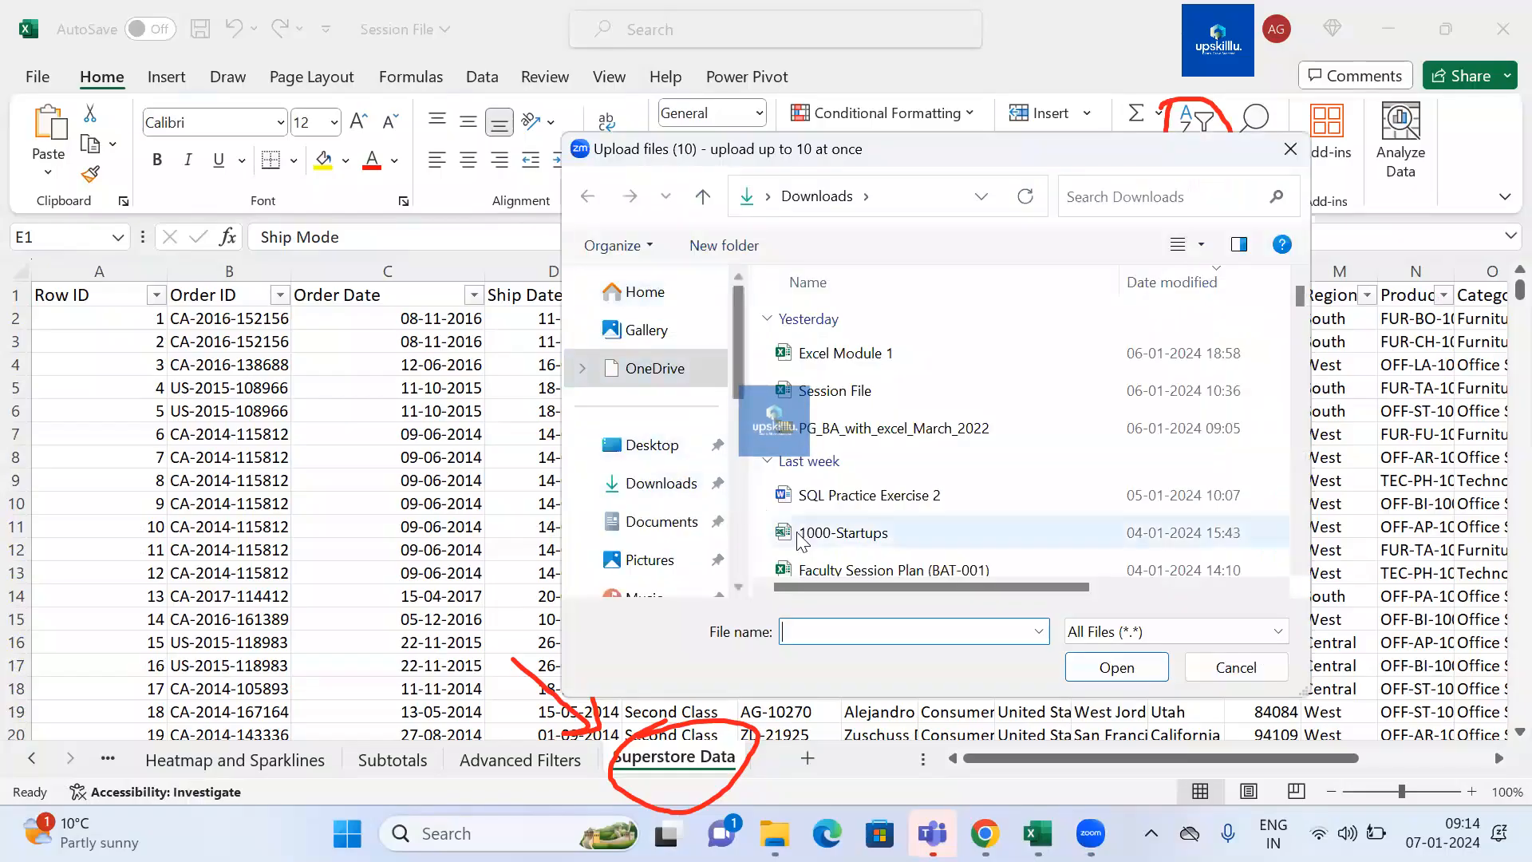
text(Session File.xlsx)
key(Down)
key(Return)
key(Return)
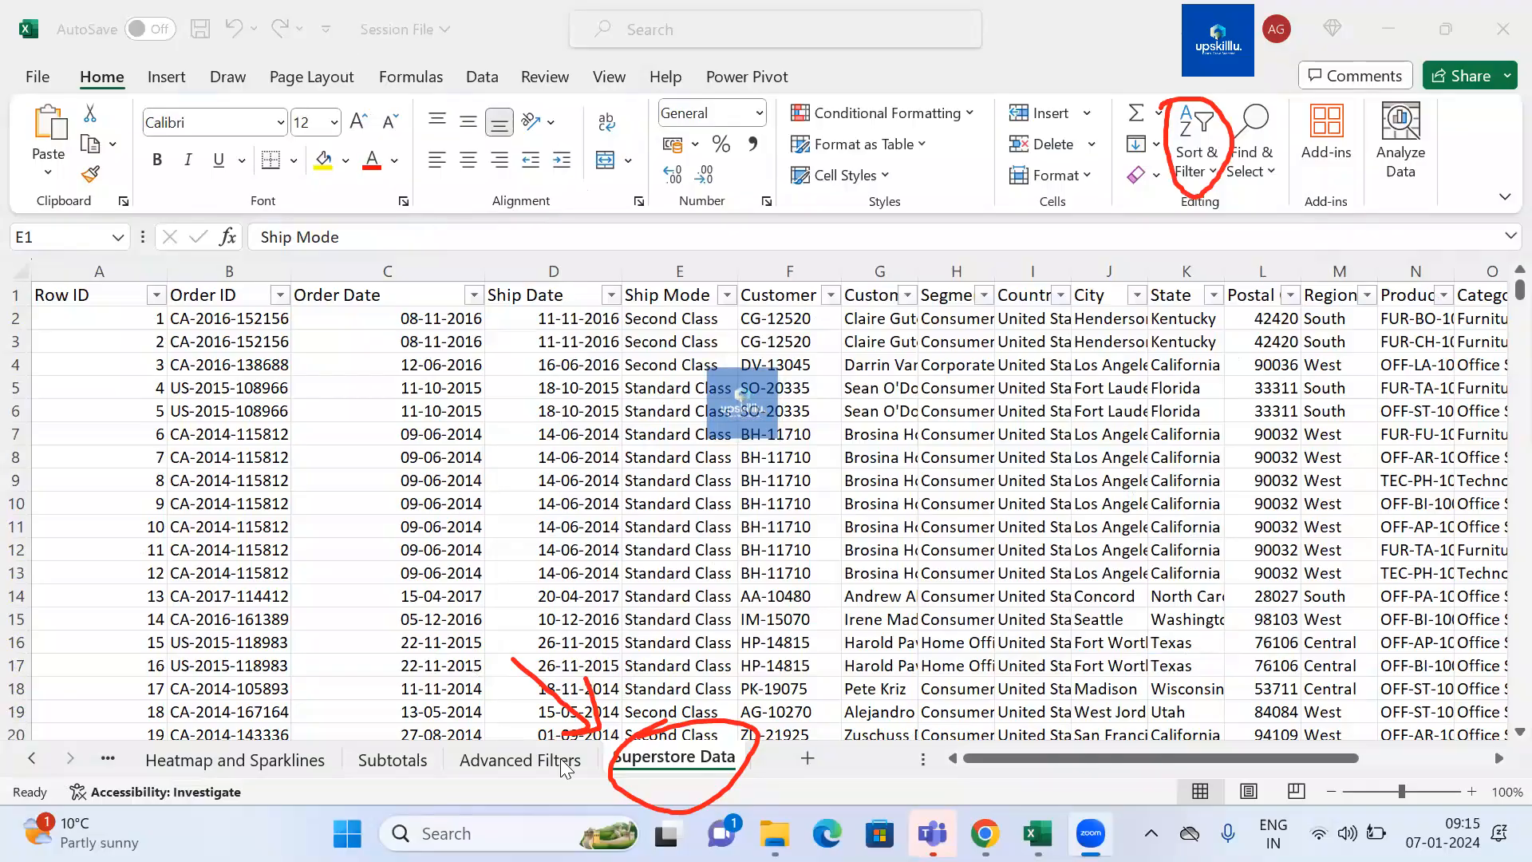
- Look through the workbook's earlier worksheets, view Conditional Formatting, and return to Customer ID cell F6 in Superstore Data
click(32, 760)
click(32, 760)
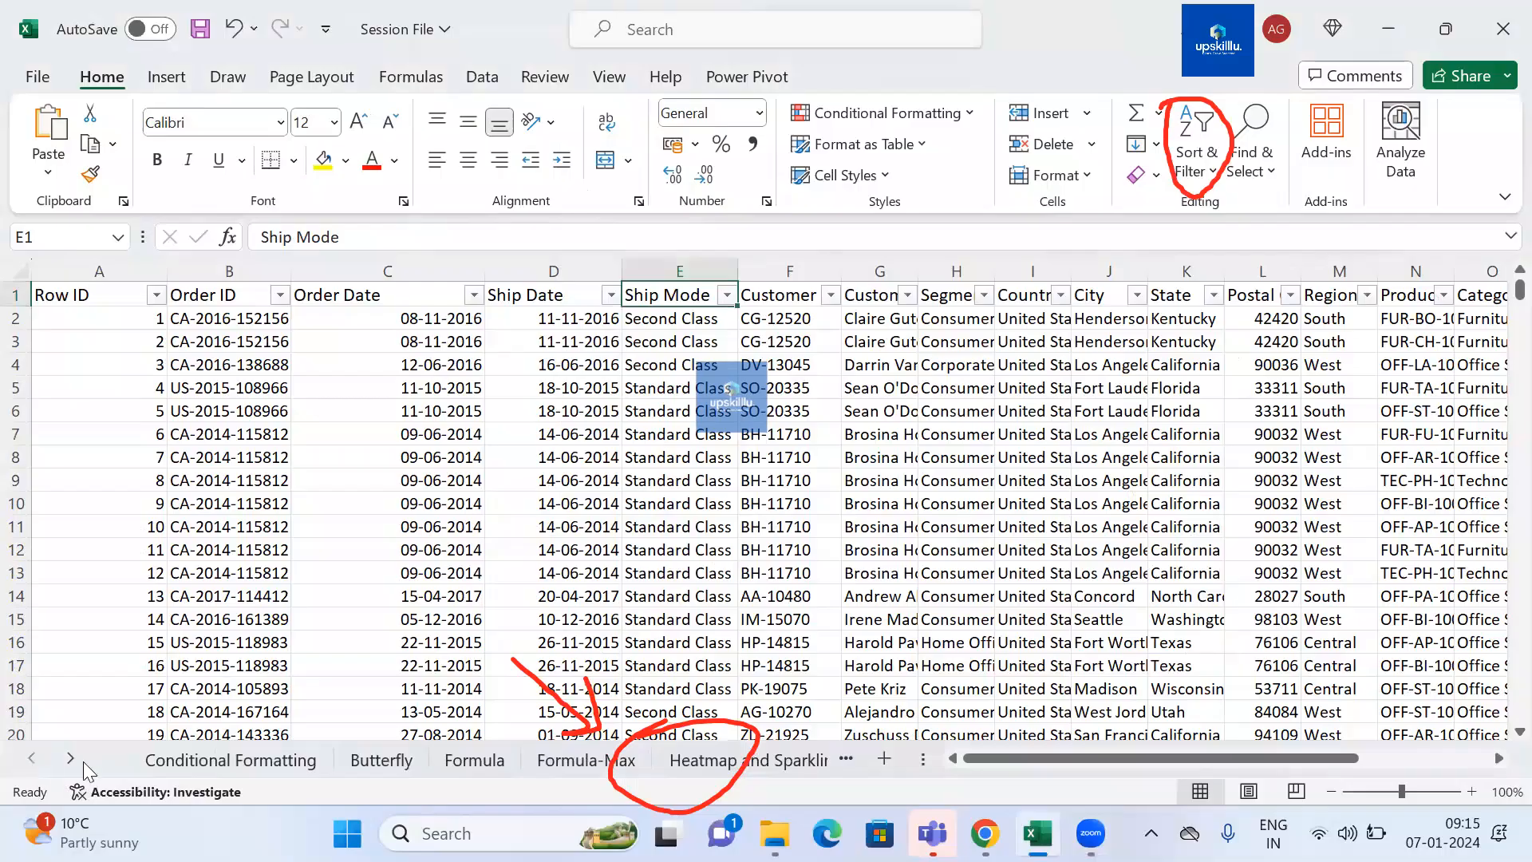
click(202, 762)
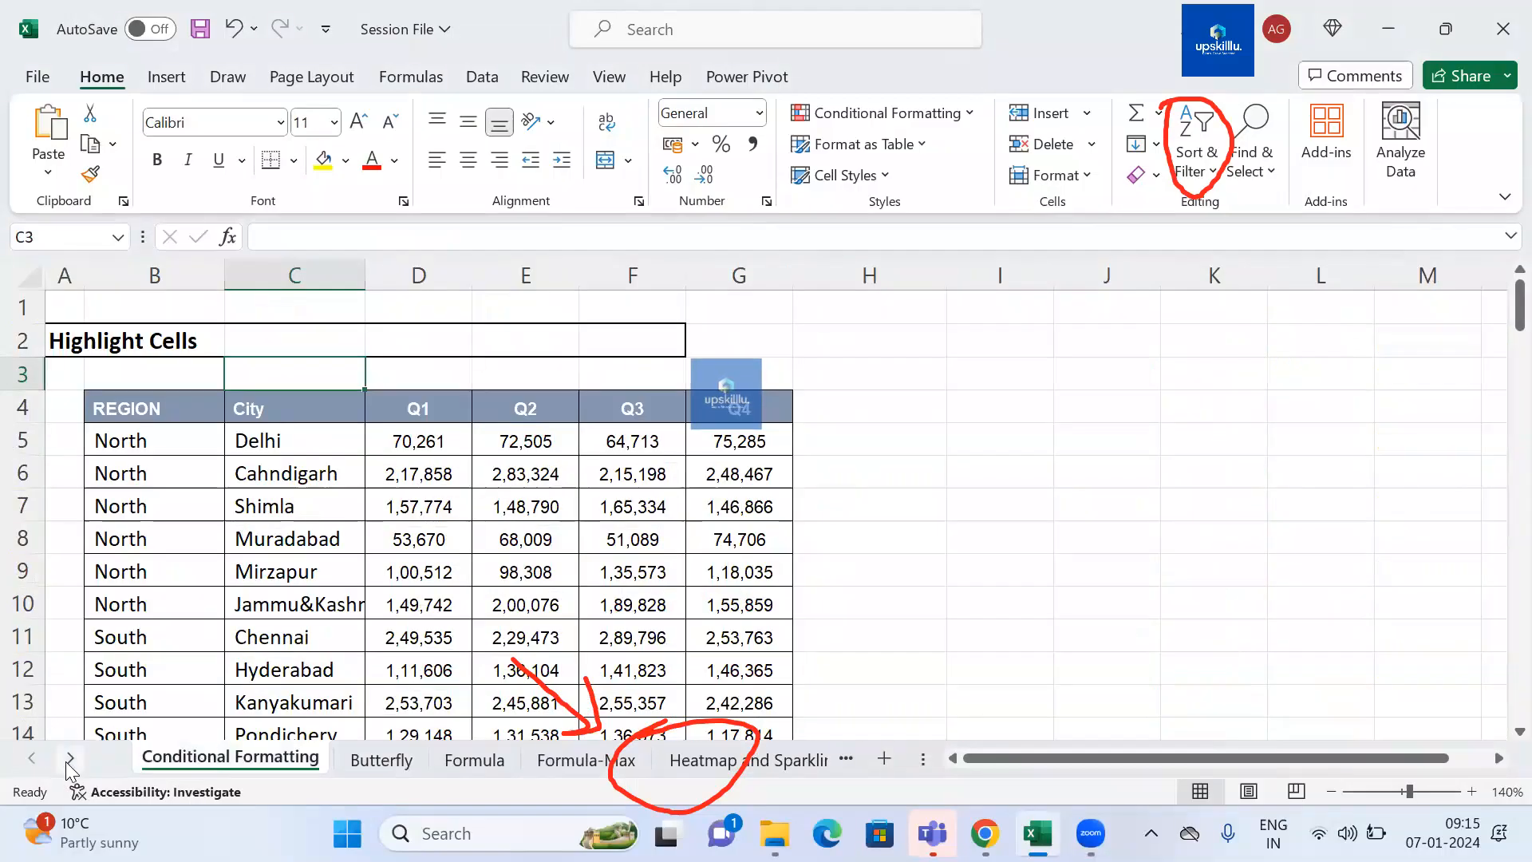
click(70, 759)
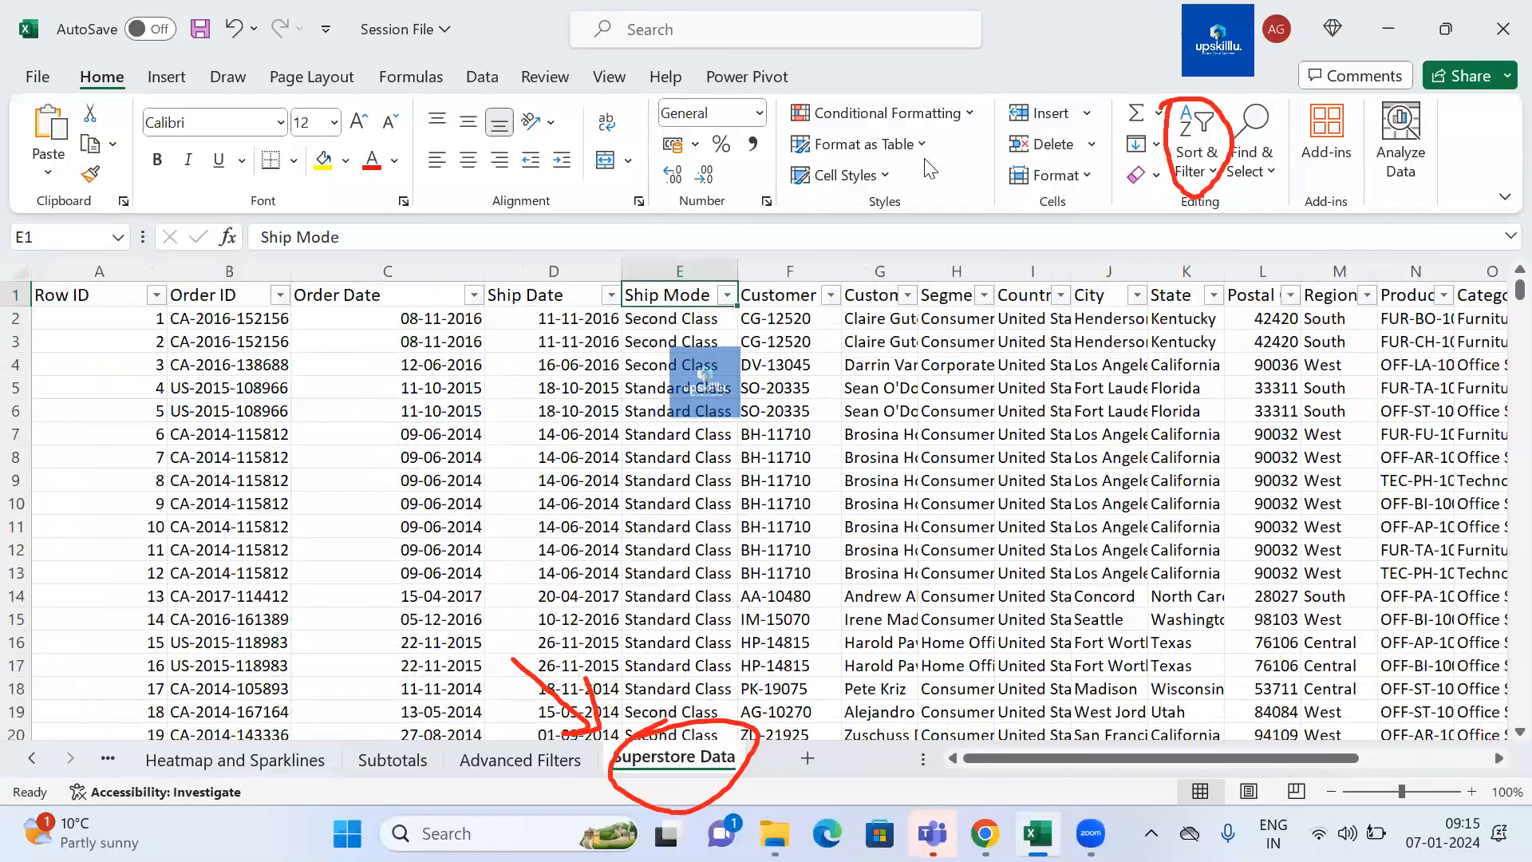
click(25, 37)
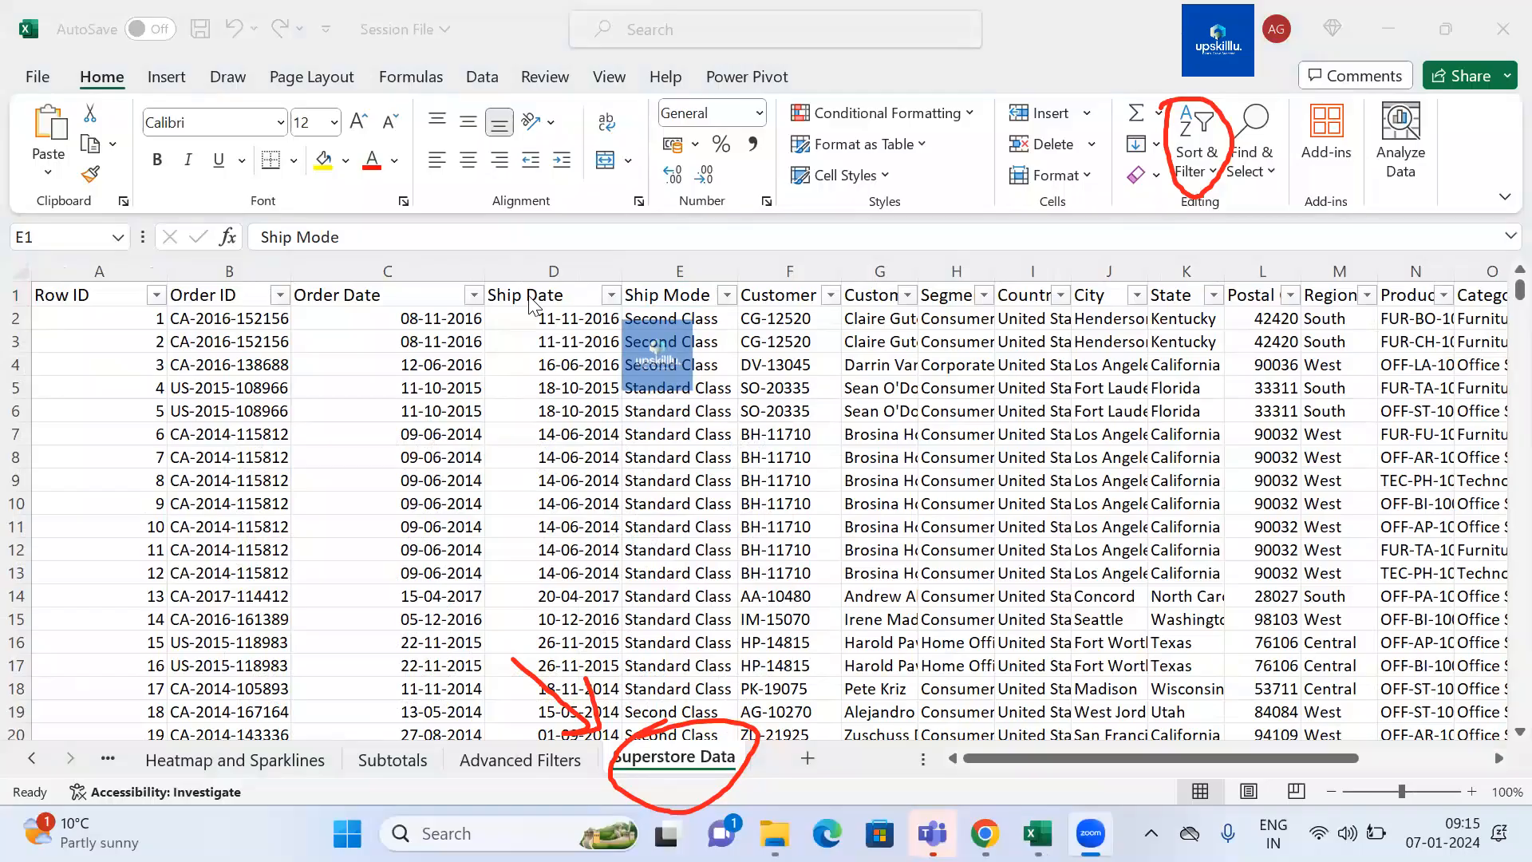
click(788, 412)
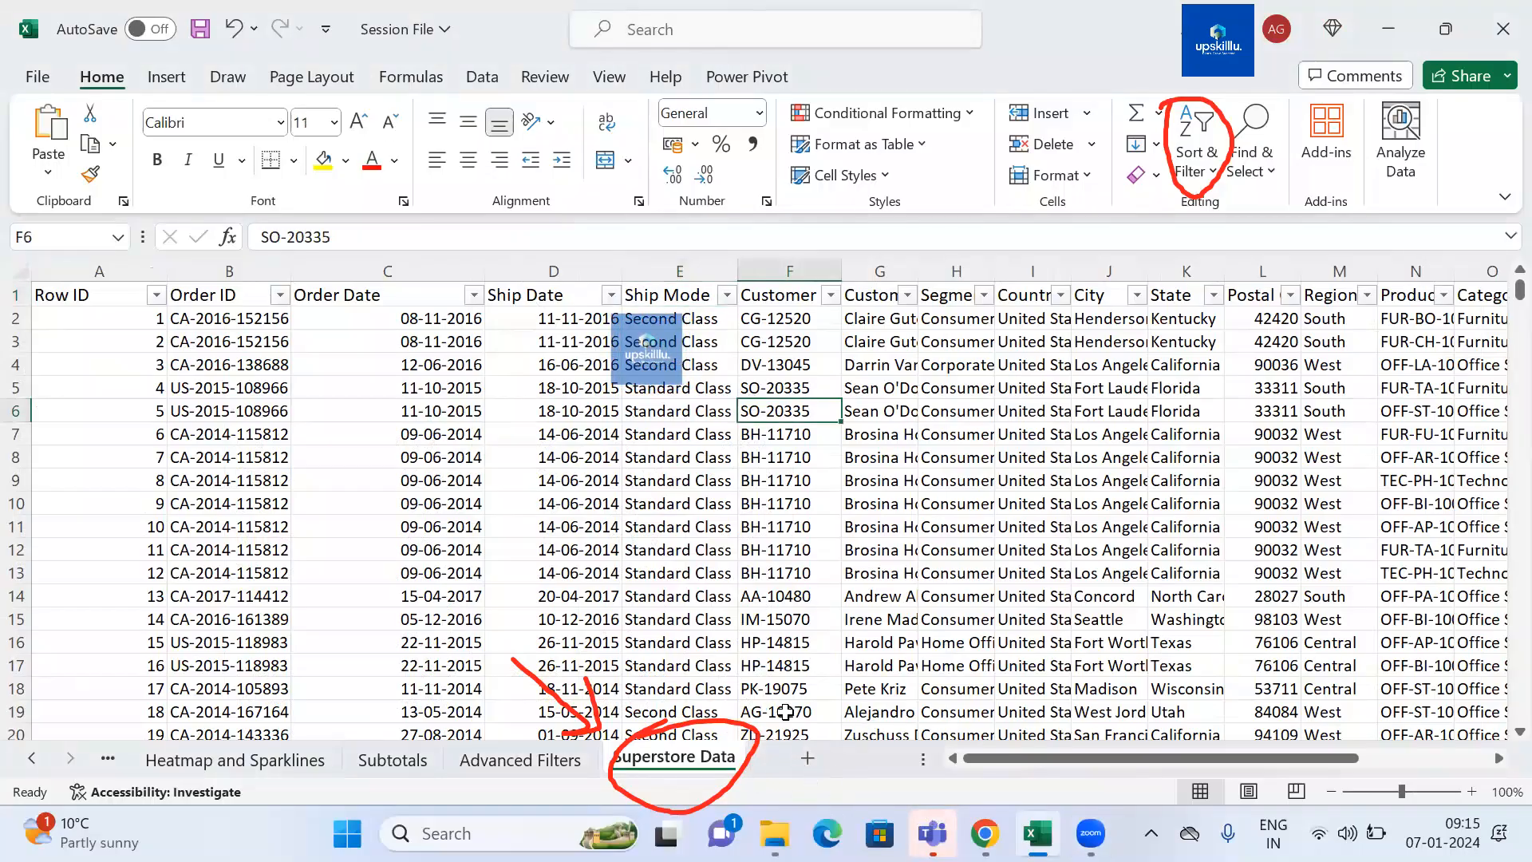
- Add a new worksheet and enter the text CTRL SHIFT L in cell I6
click(809, 759)
click(653, 414)
text(C)
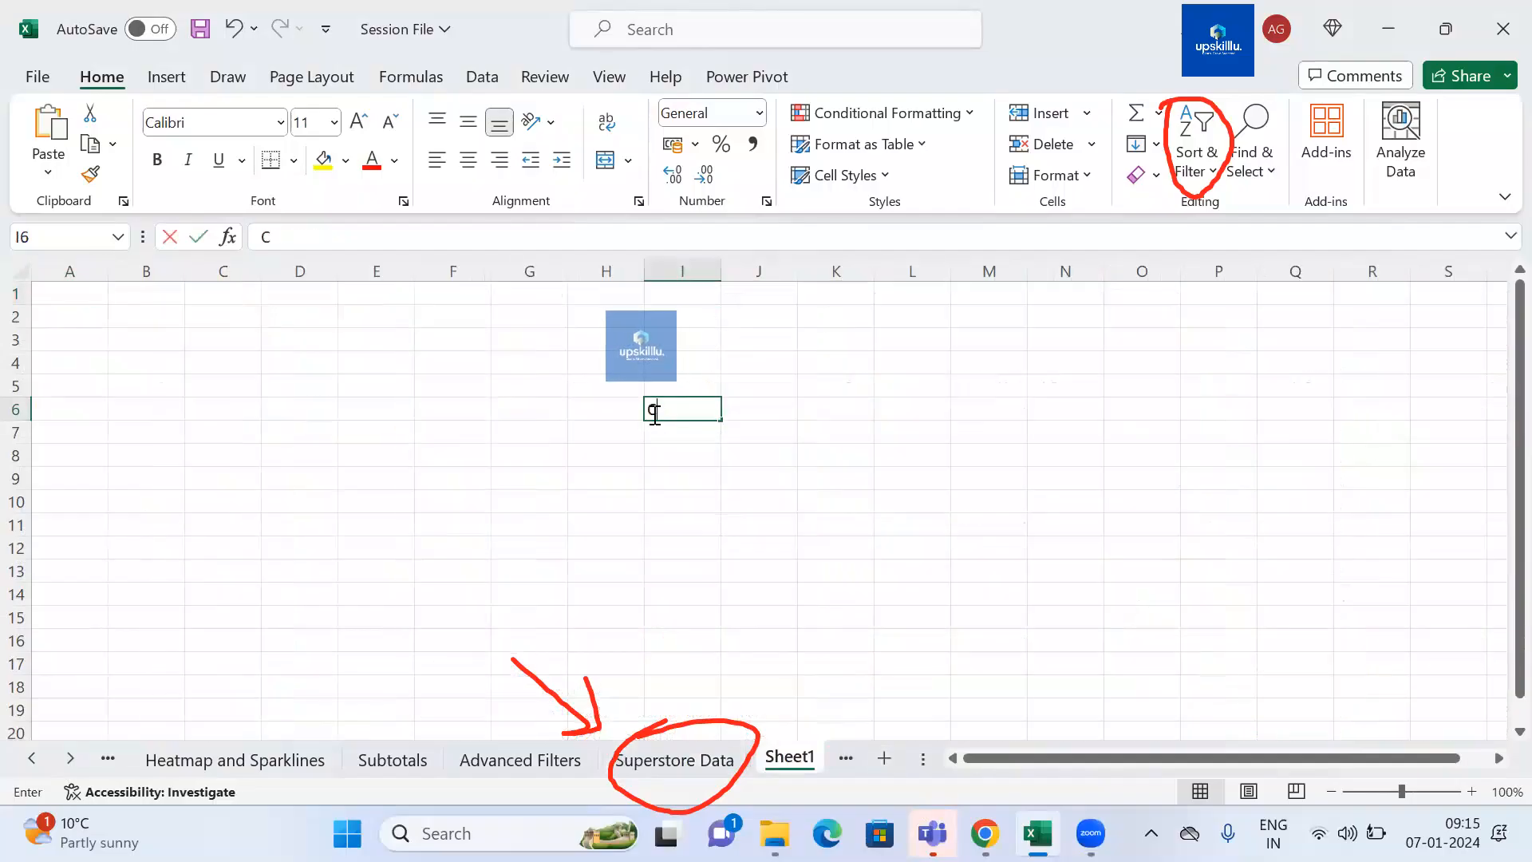
text(TRL SHIFT L)
key(Return)
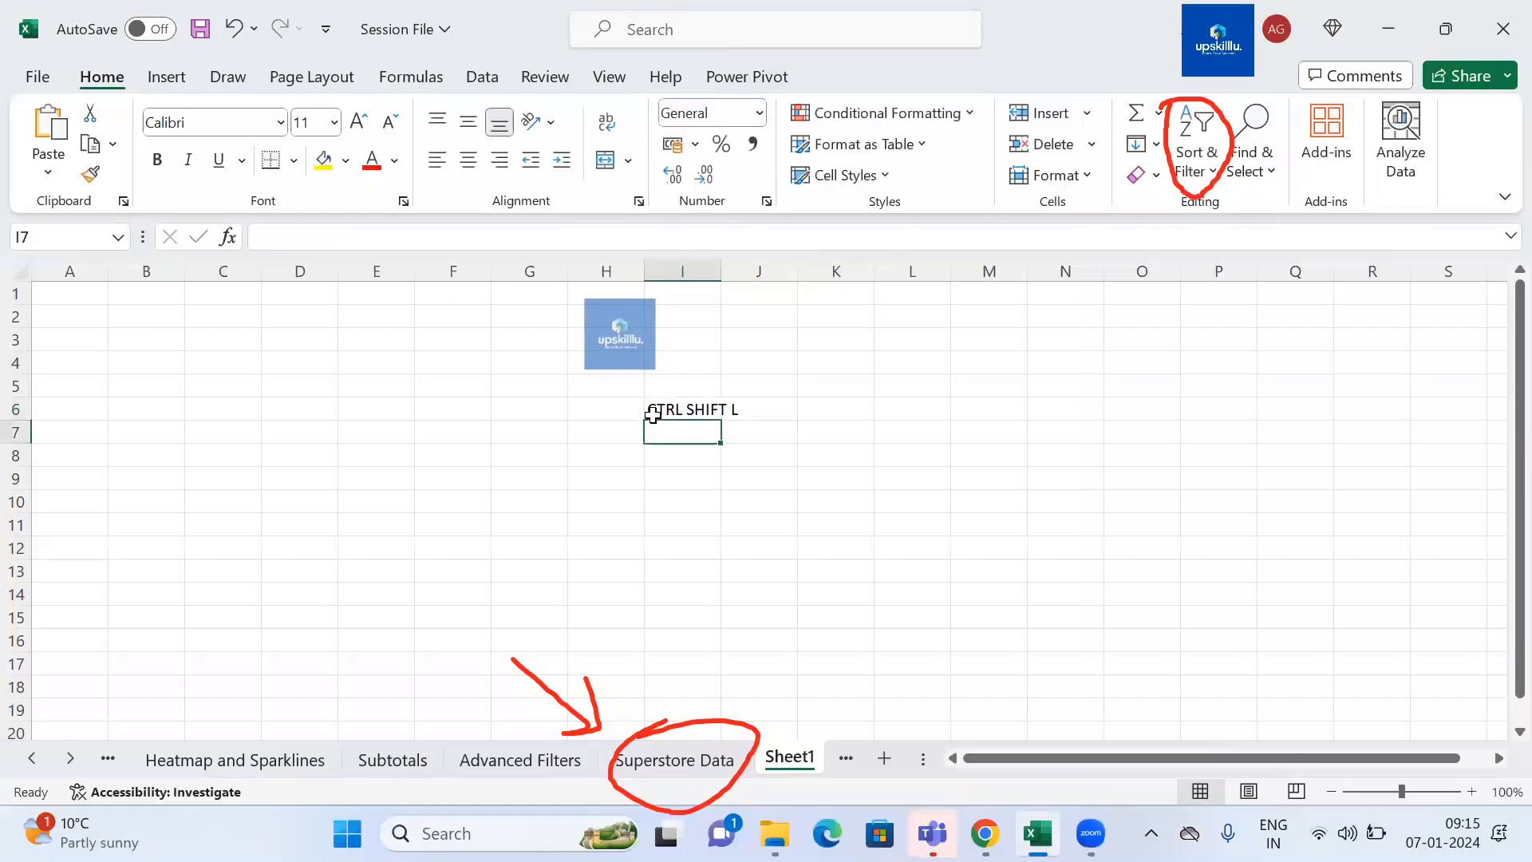
- Return to the Superstore Data sheet and switch the header filters off and on again from the Order Date header
click(688, 767)
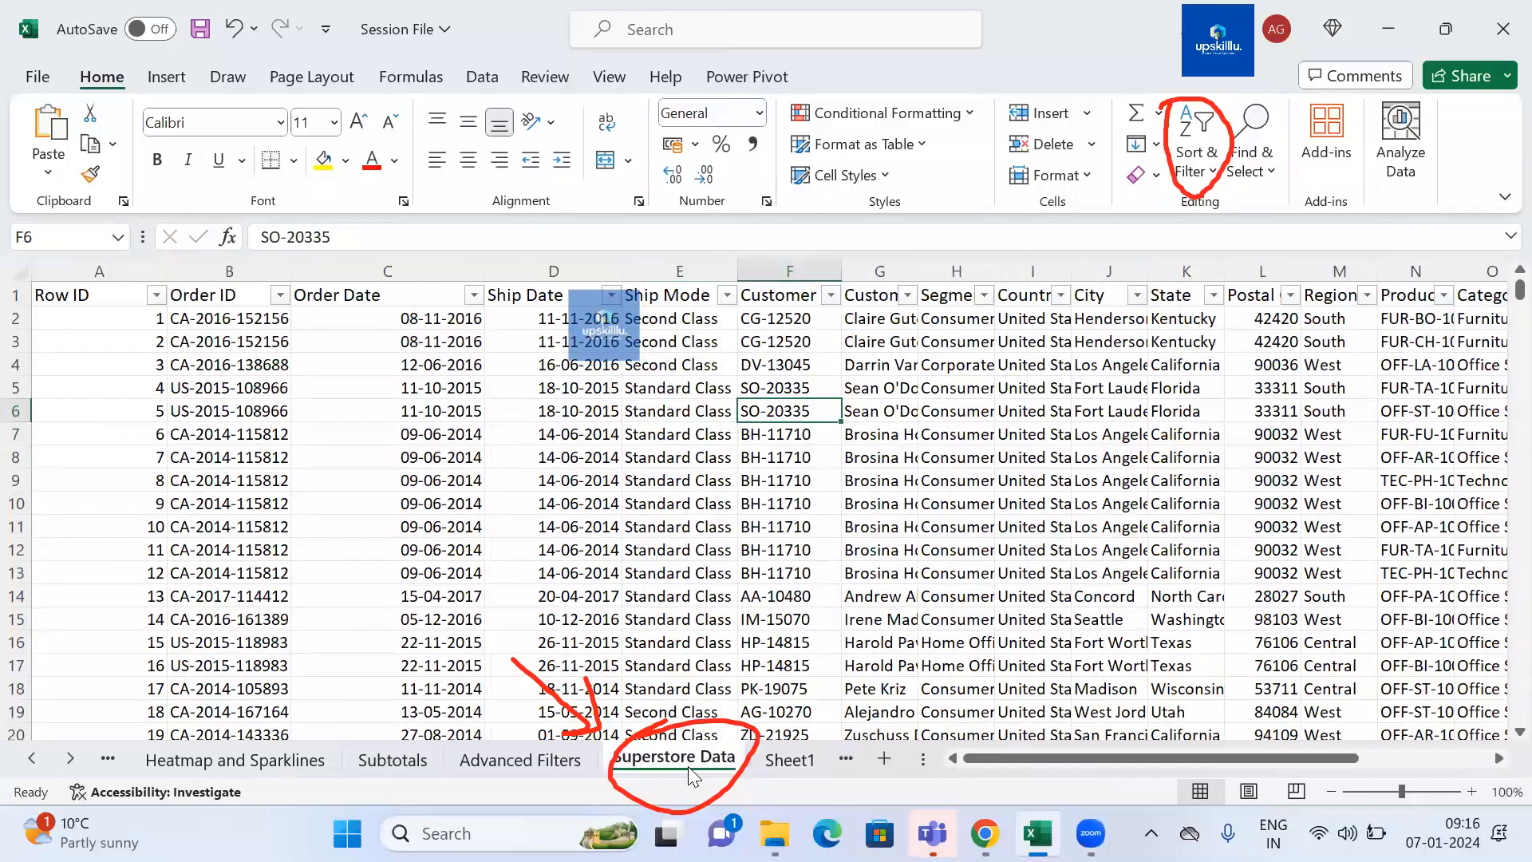
click(386, 431)
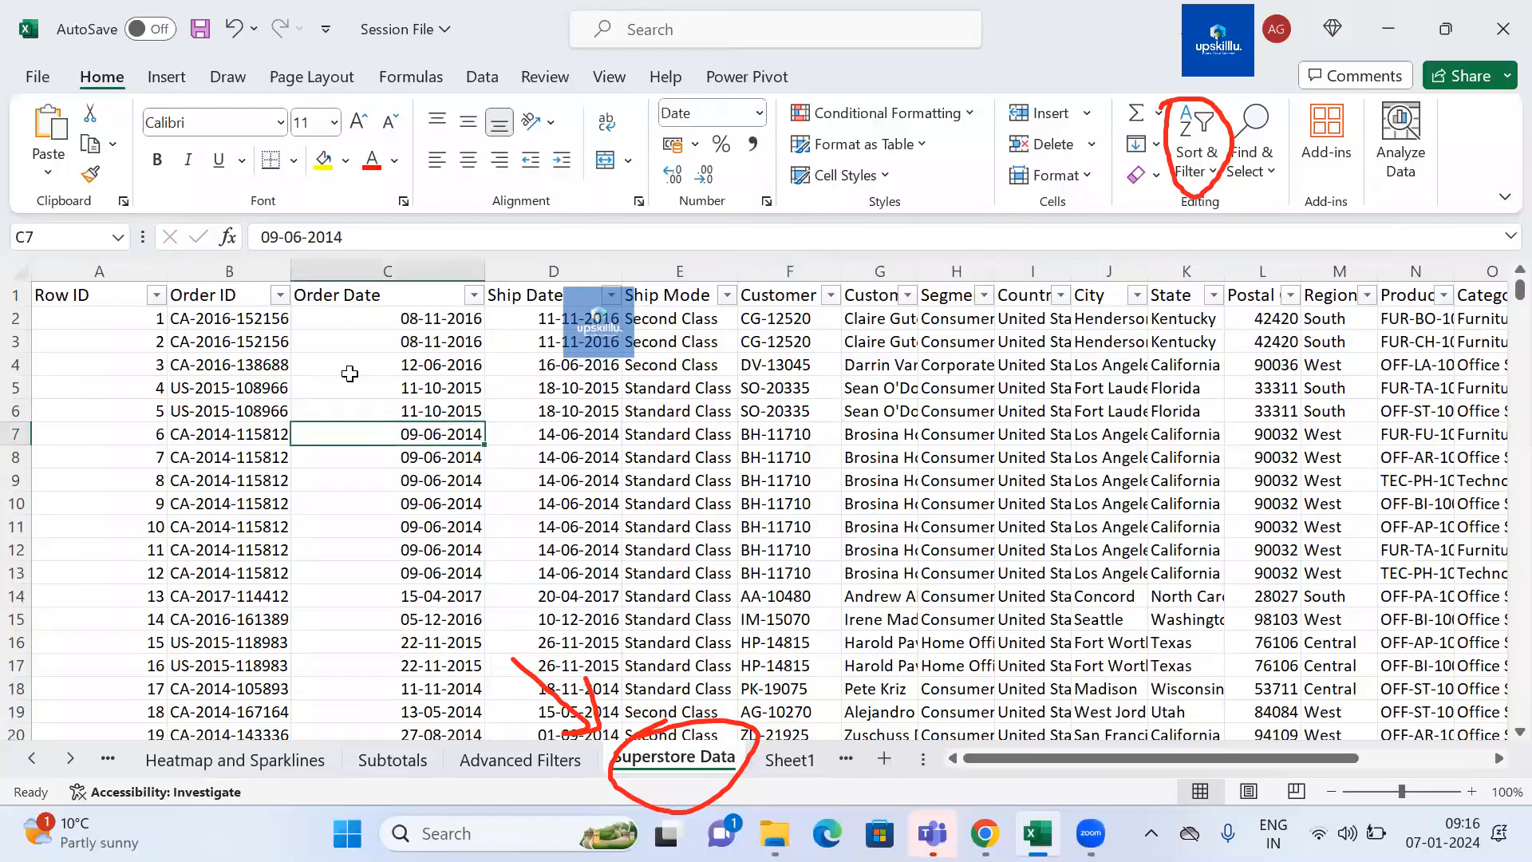
click(332, 293)
key(ctrl+shift+l)
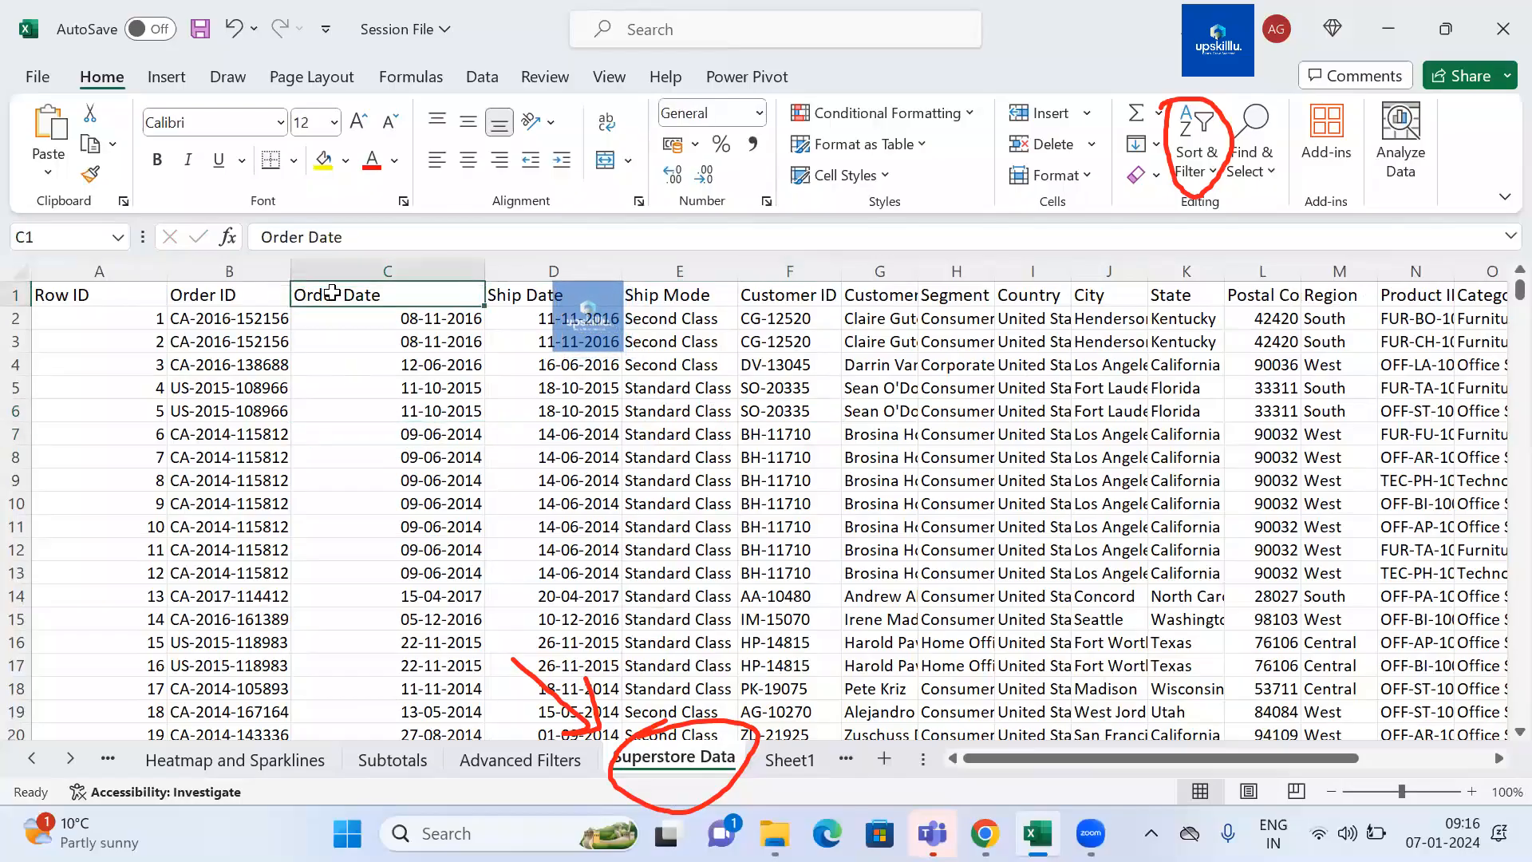
key(ctrl+shift+l)
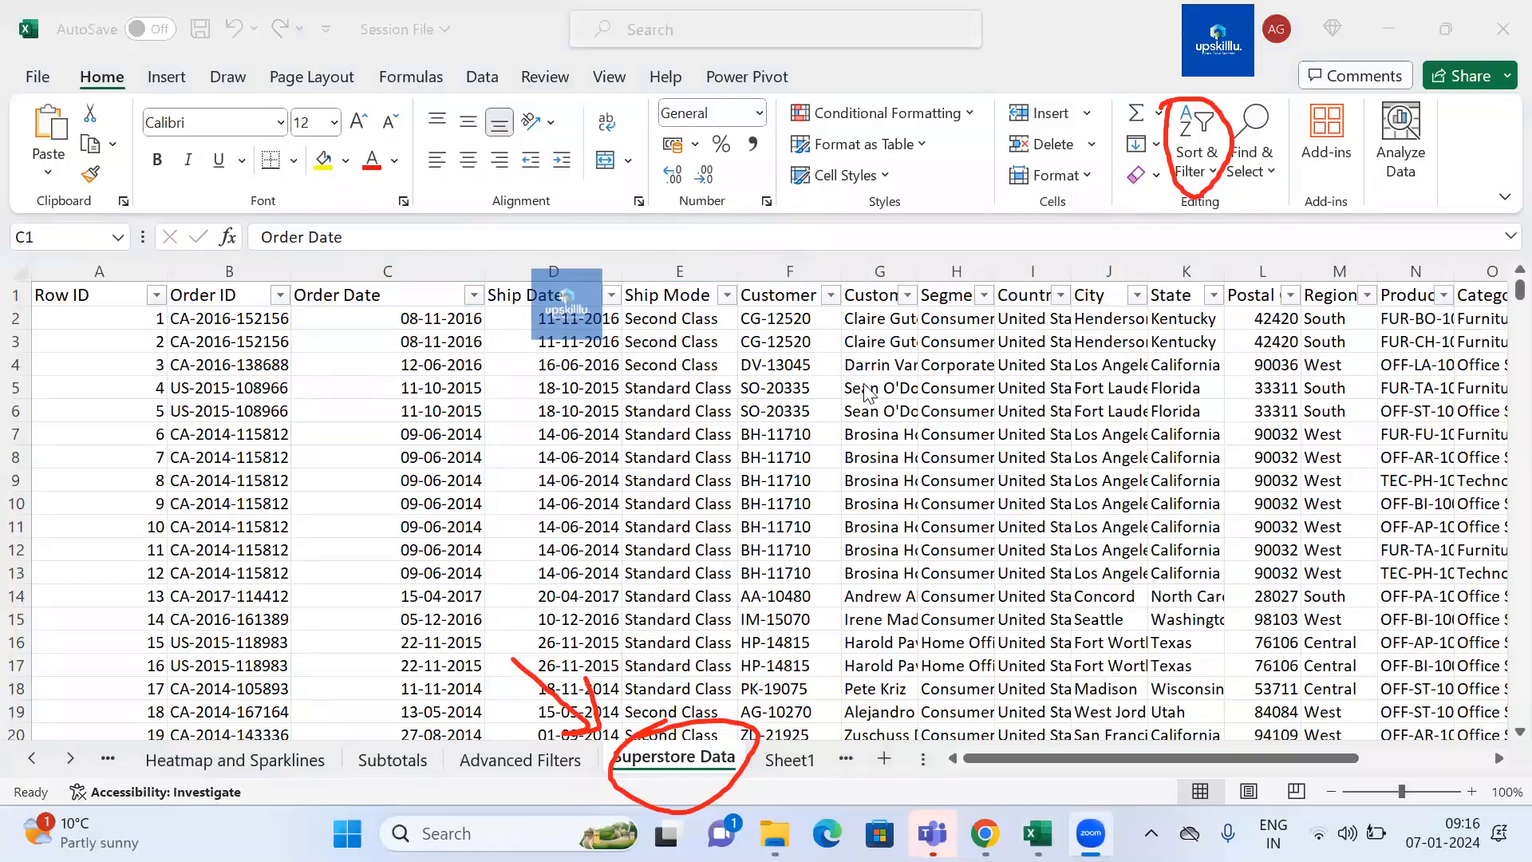
click(775, 294)
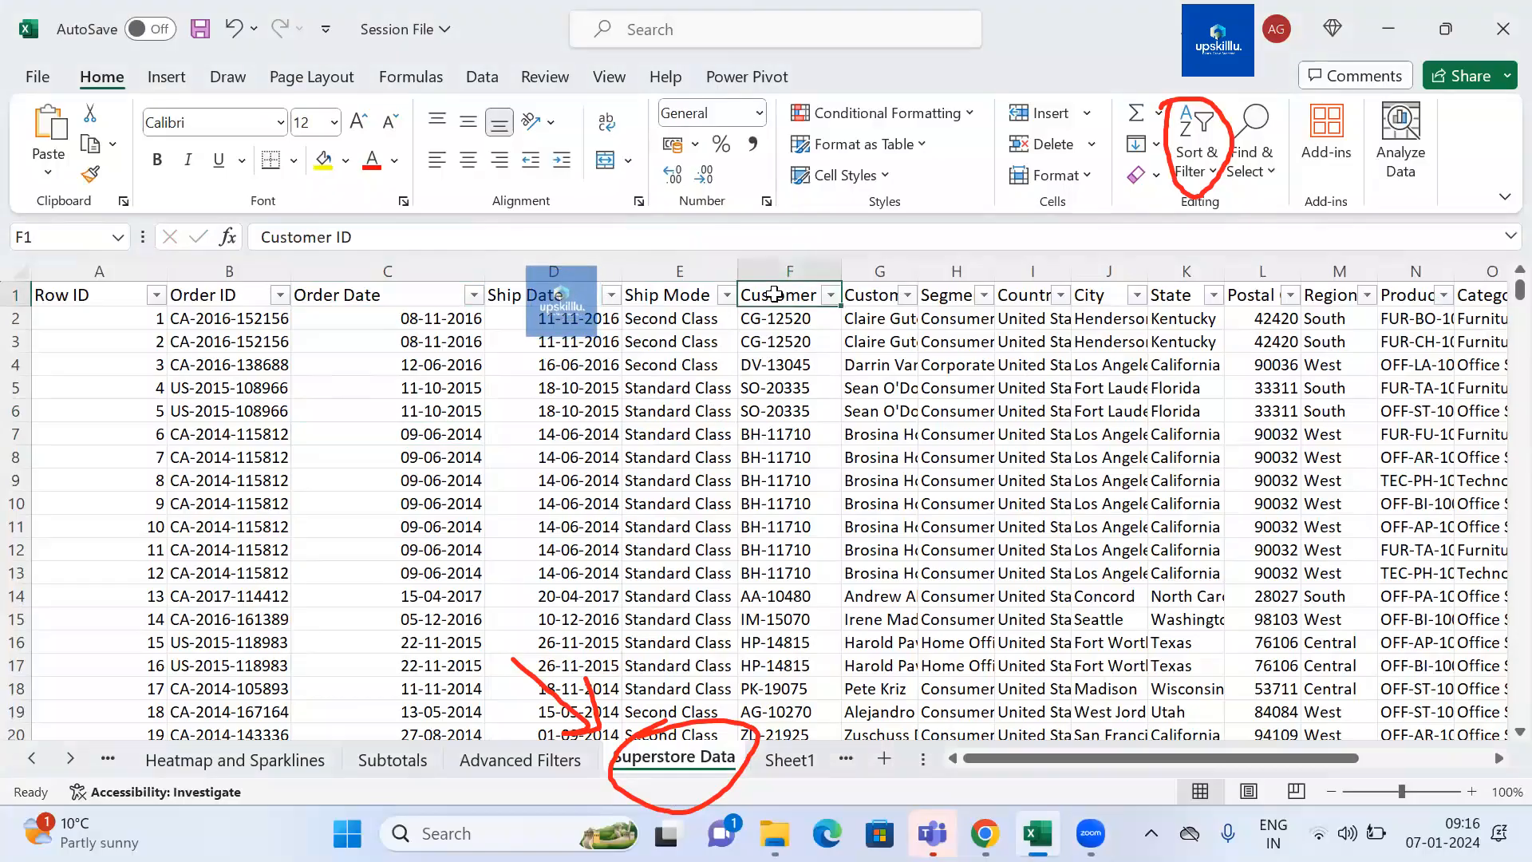
click(710, 339)
click(664, 291)
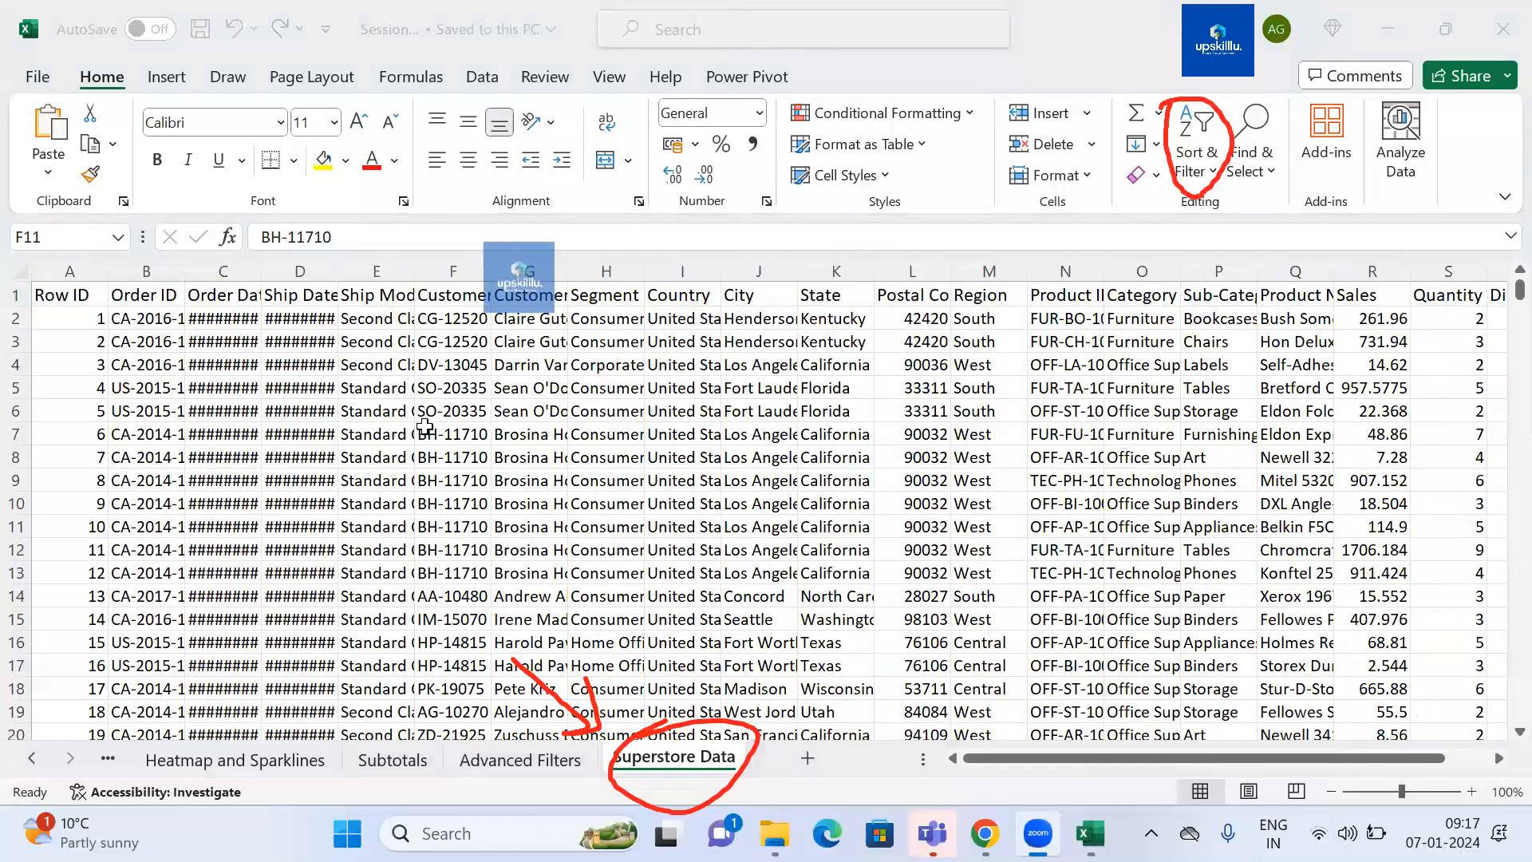
- Add a new worksheet after Superstore Data and enter the title Remove Duplicates in cell A1
click(425, 431)
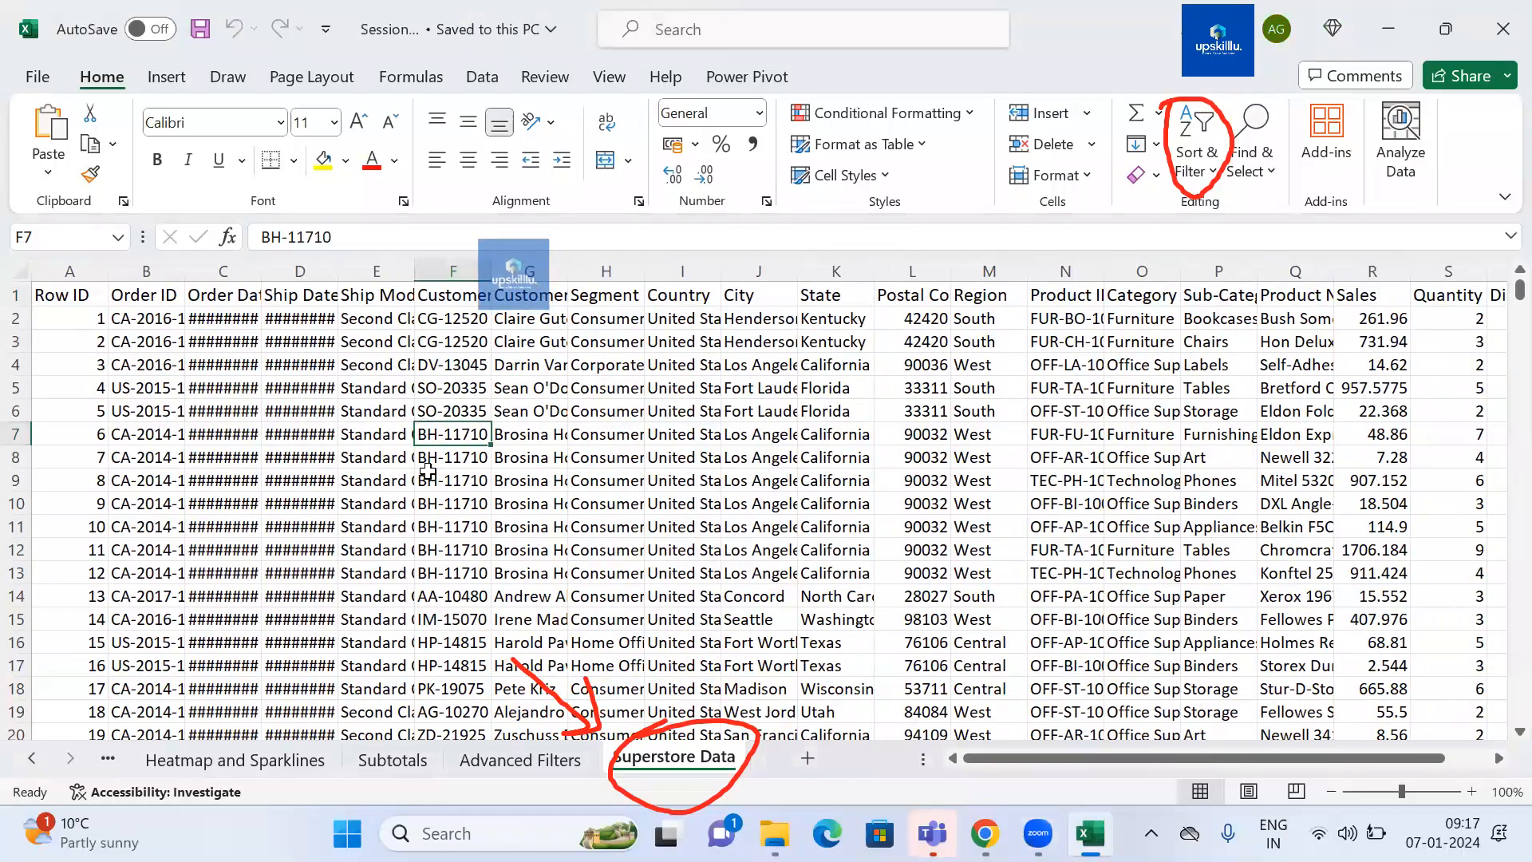
click(800, 755)
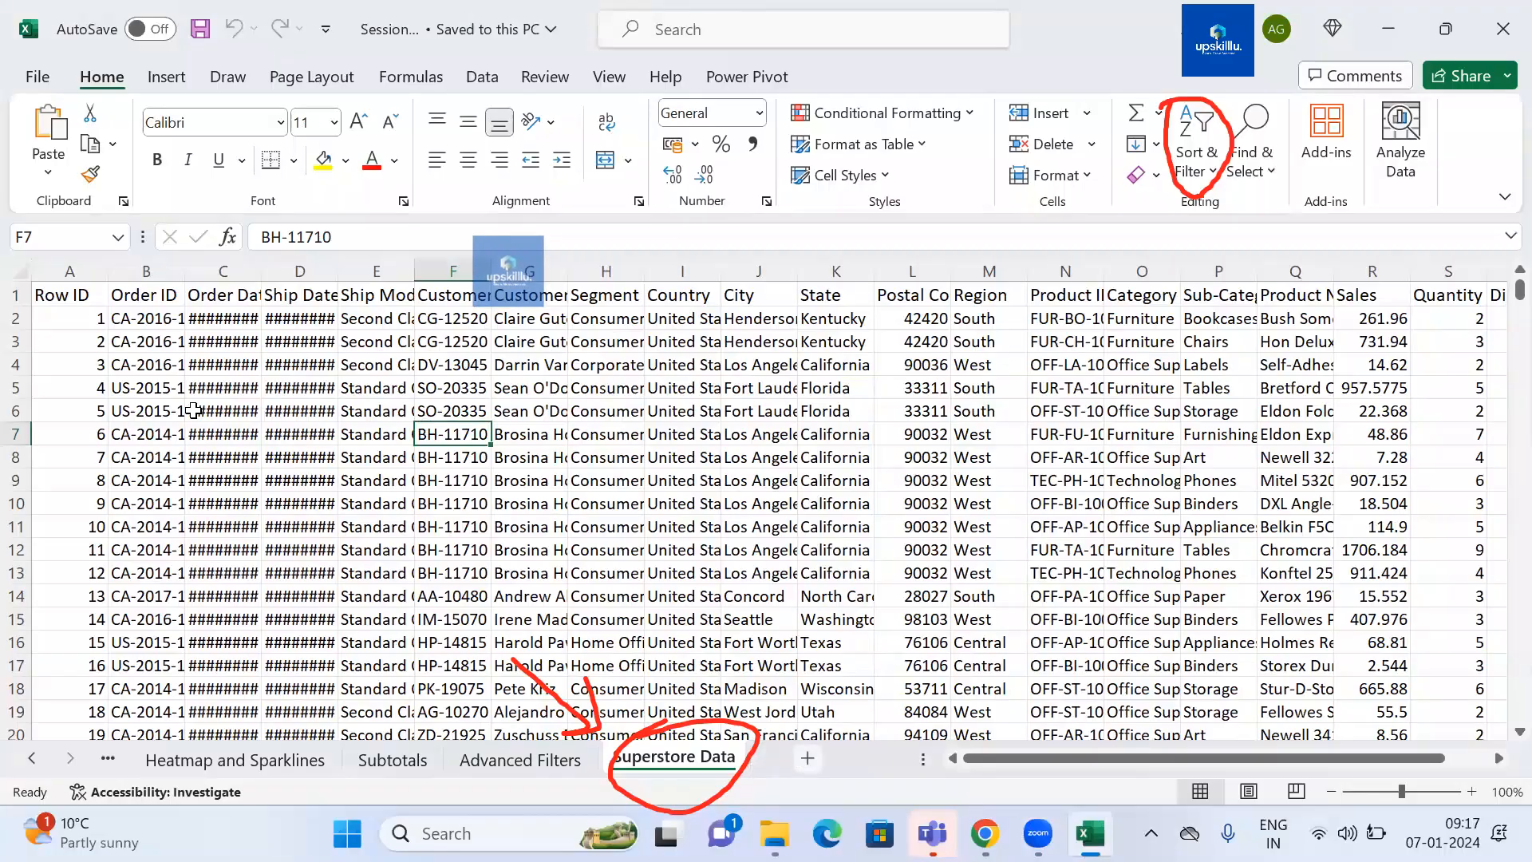
text(Remove D)
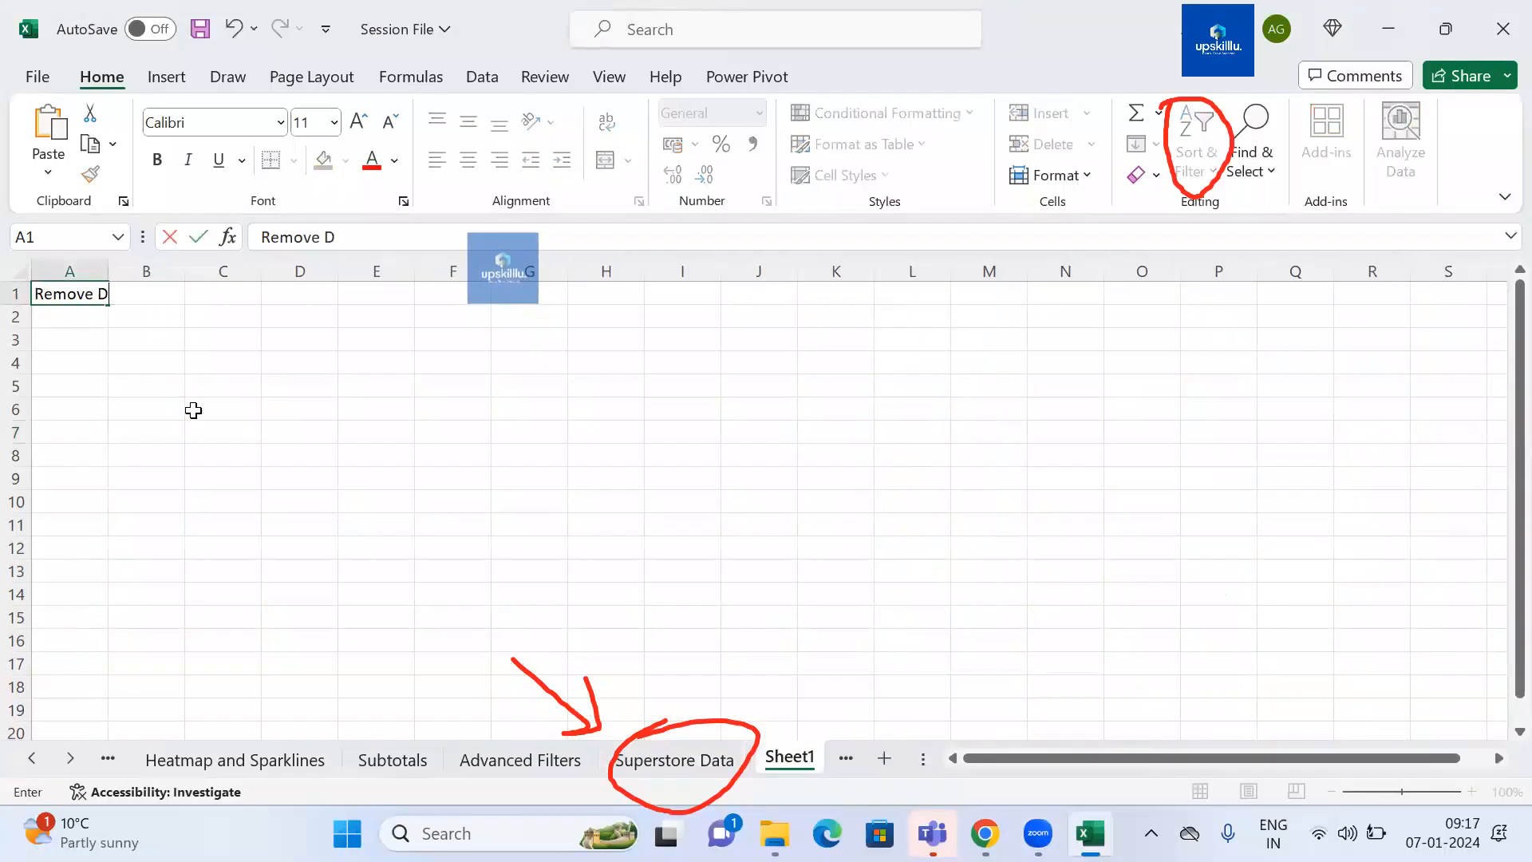
text(uplicates)
key(Return)
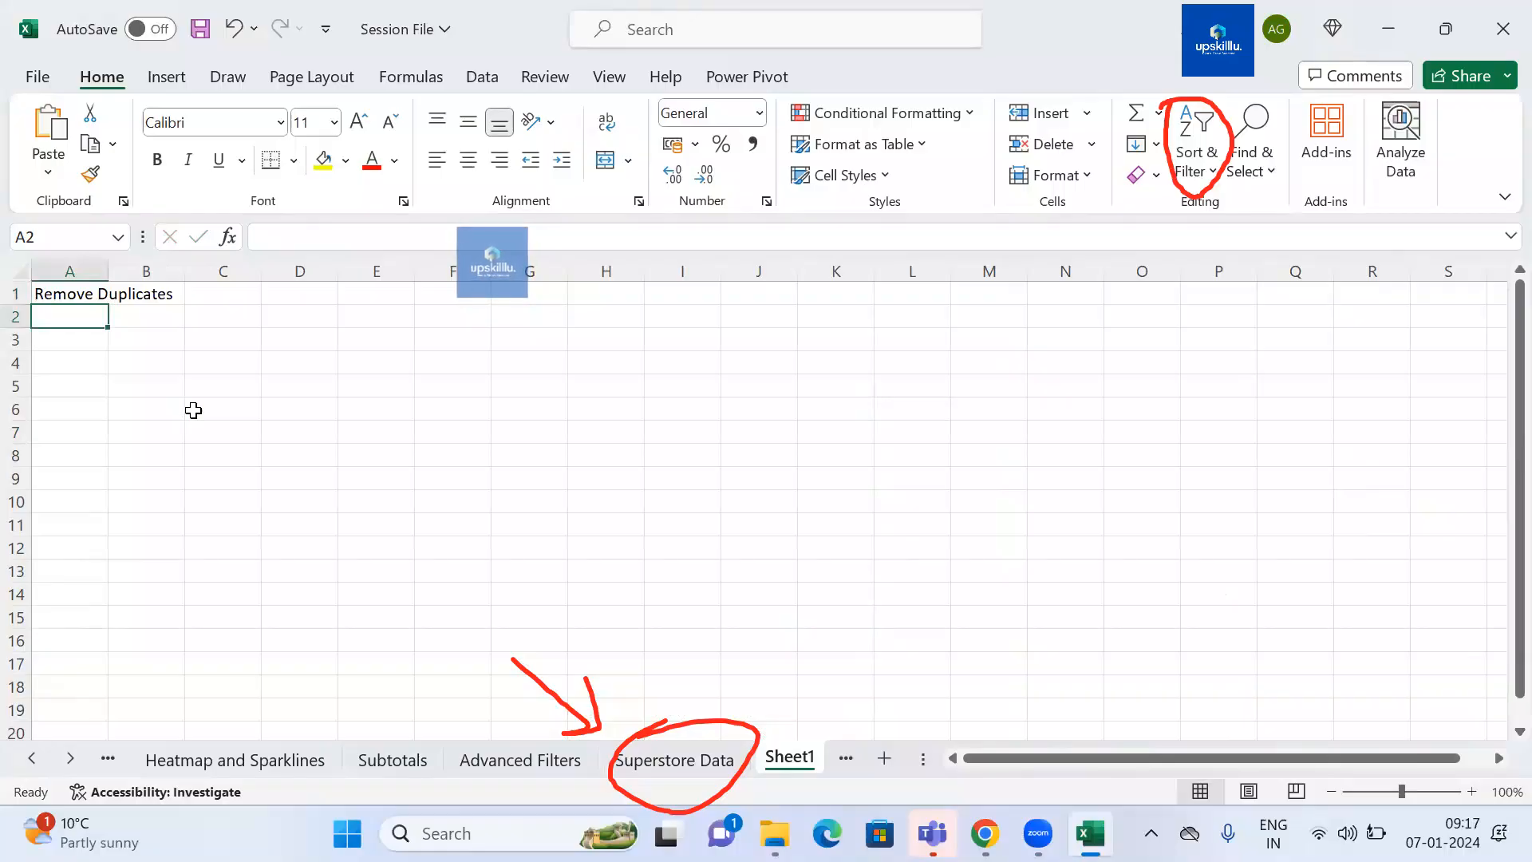
key(Down)
key(Down)
key(Down)
key(Up)
key(Up)
key(Up)
key(Up)
key(Right)
key(Right)
key(Right)
key(Right)
key(Right)
key(Right)
key(Right)
key(Right)
key(Right)
key(Right)
key(Right)
key(Right)
key(Left)
key(Left)
key(Left)
key(Left)
key(Left)
key(Left)
key(Left)
key(Left)
key(Left)
key(Left)
key(Left)
key(Left)
- Enter the column headers ID in cell E1 and Name in cell F1
key(Right)
key(Right)
key(Right)
key(Right)
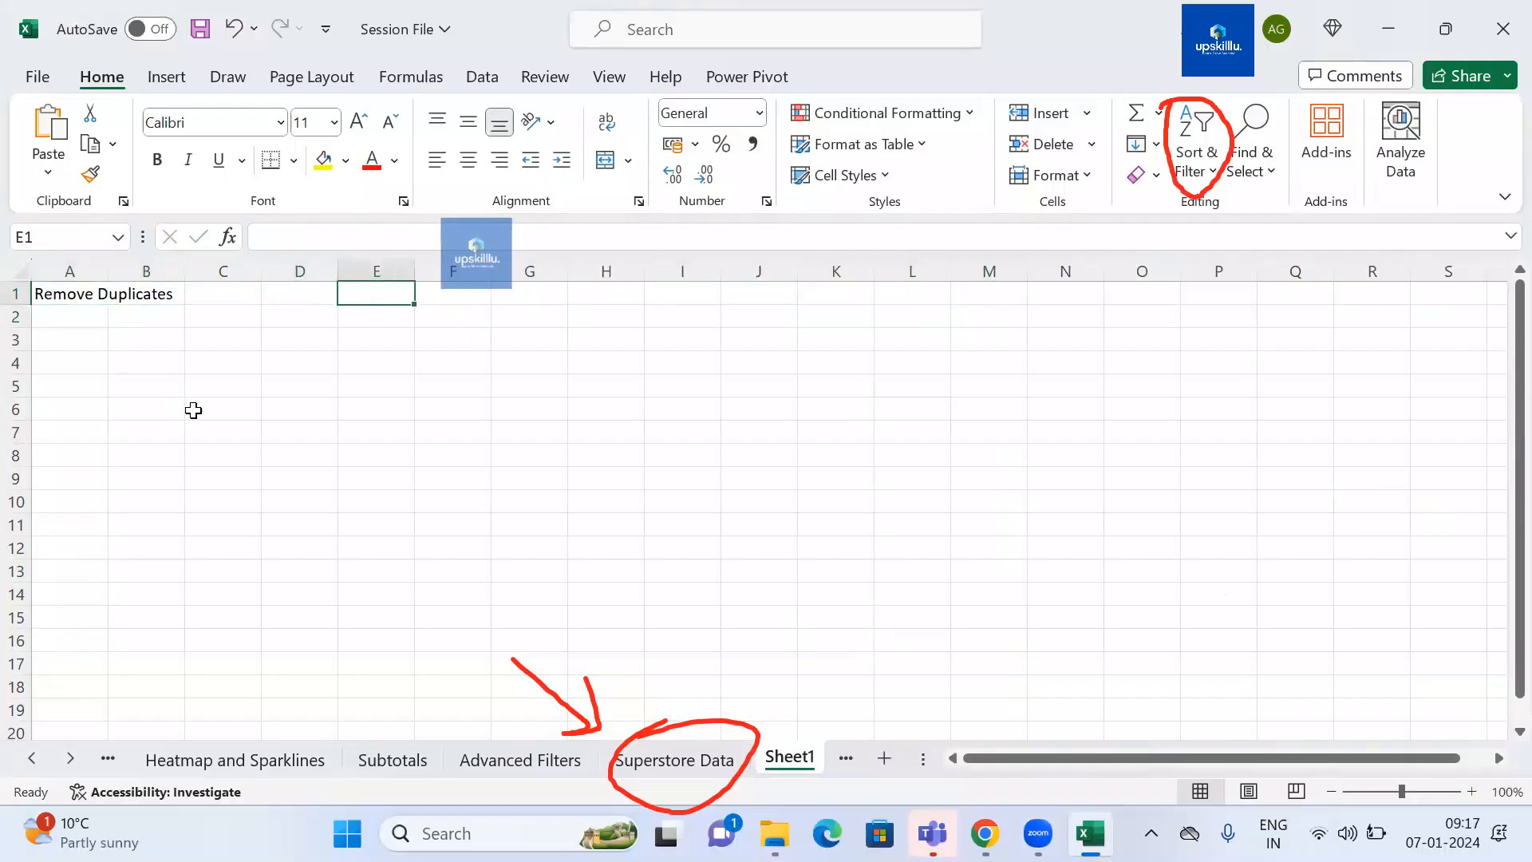
text(ID)
key(Tab)
text(Name)
key(Return)
- Fill the ID column from E2 to E5 with 1, 2, 3 and 3
text(1)
key(Return)
text(2)
key(Return)
text(3)
key(Return)
text(3)
key(Return)
- Fill the Name column from F2 to F5 with A, B, C and C
key(Up)
key(Up)
key(Up)
key(Up)
key(Right)
text(A)
key(Return)
text(B)
key(Return)
text(C)
key(Return)
text(C)
key(Return)
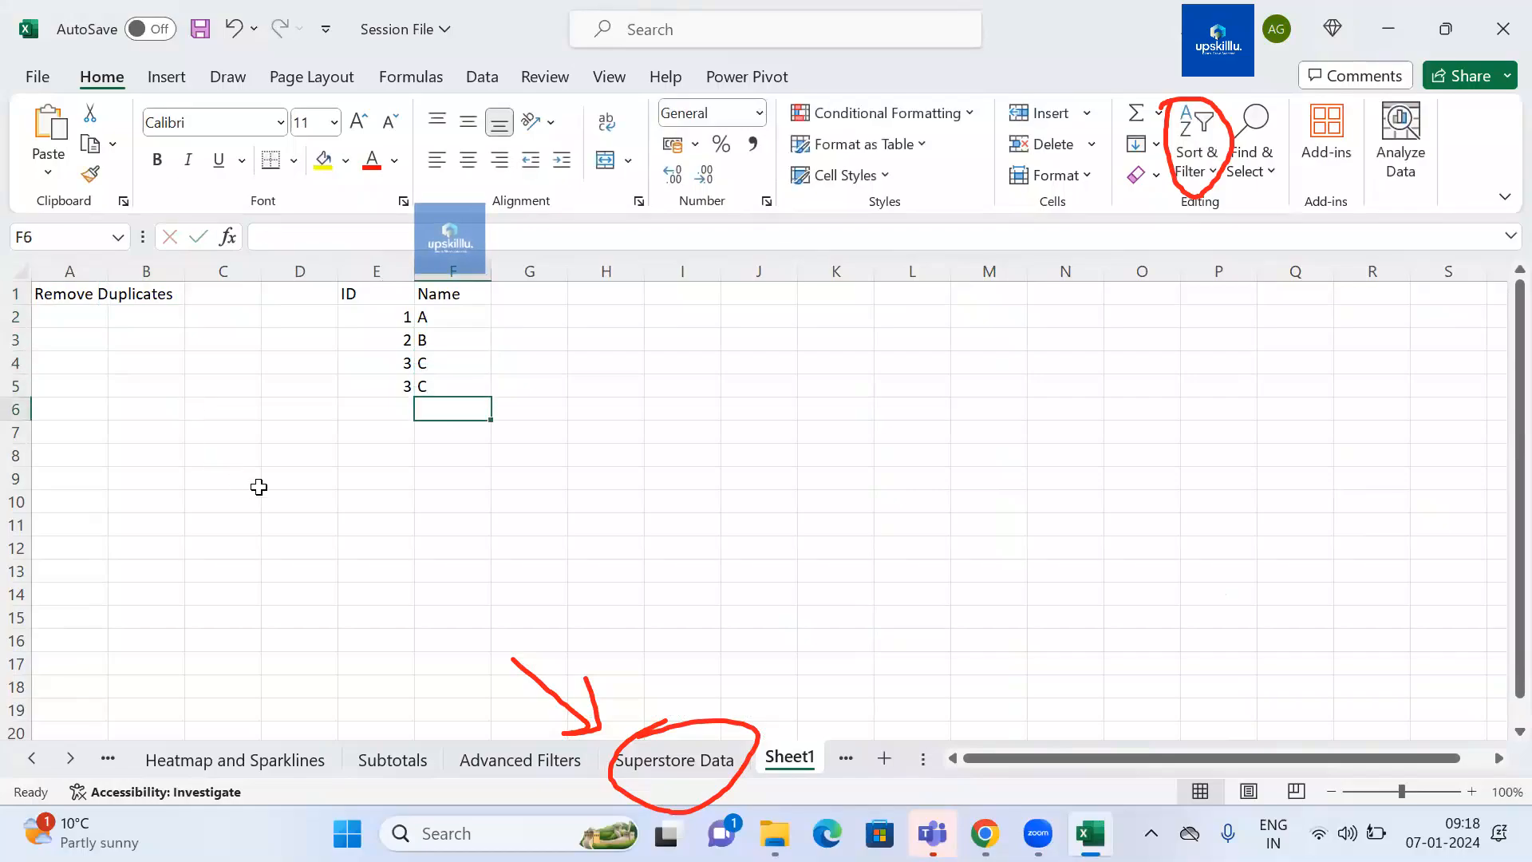
- Select the two matching records in E4:F5 to compare them, and go to the first ID in E2
drag(359, 362, 433, 381)
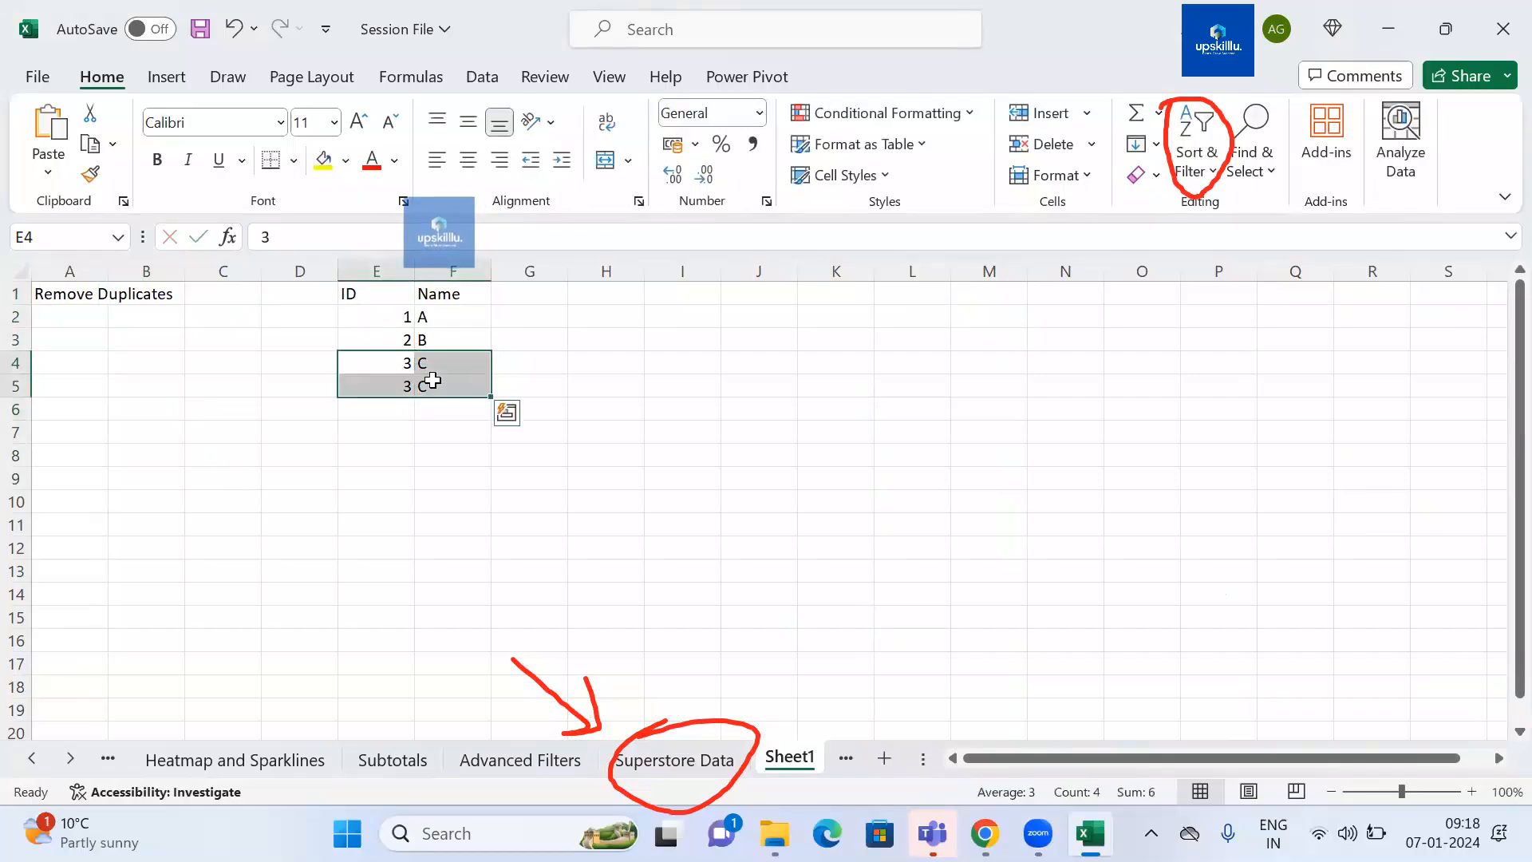
drag(382, 367, 430, 385)
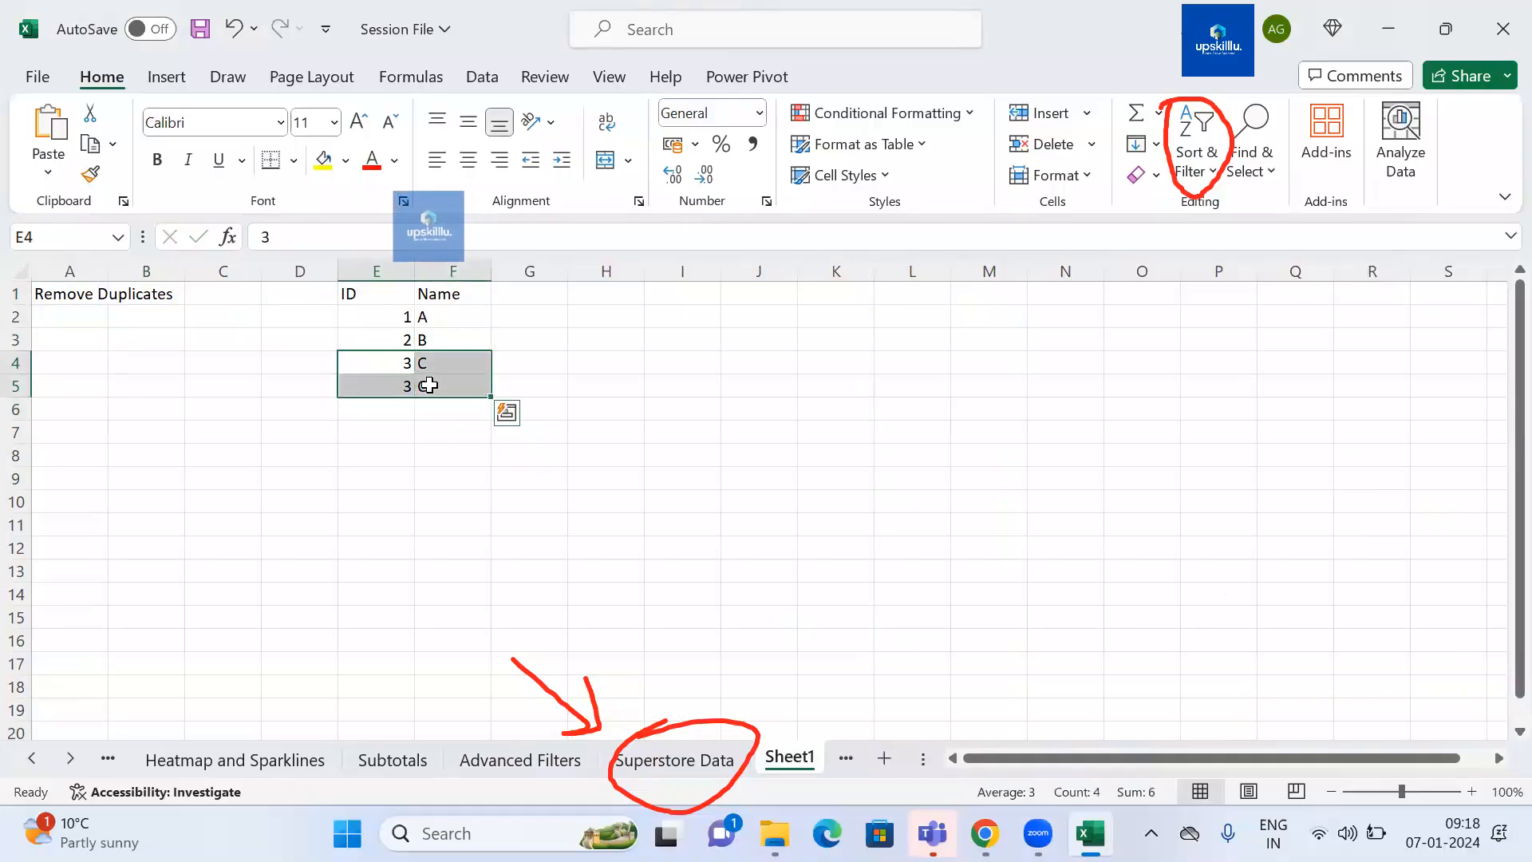
click(379, 313)
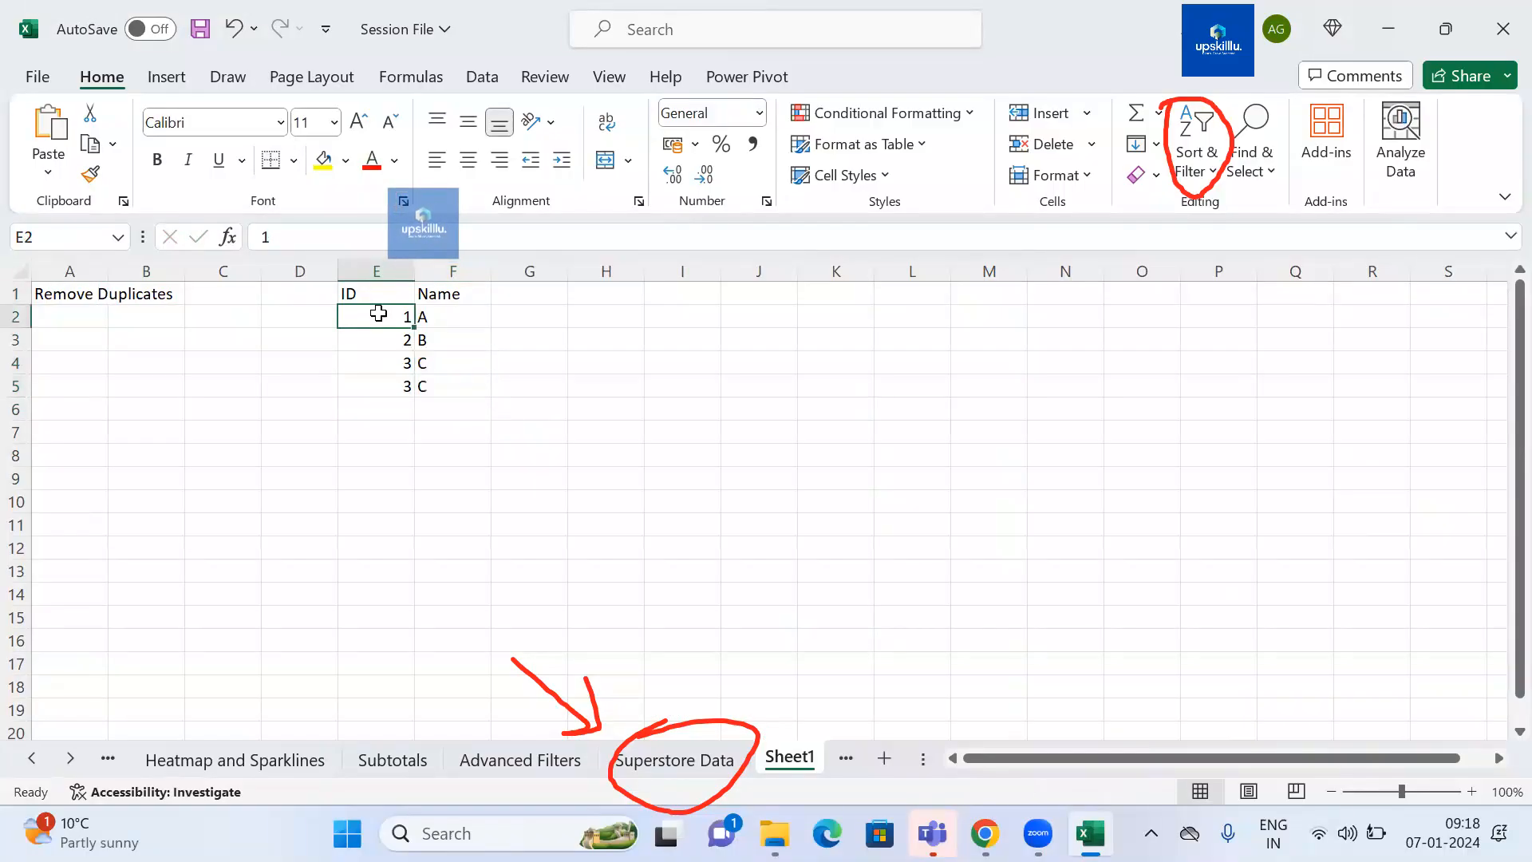
- Remove duplicate records from the ID and Name table in E1:F5, comparing both columns and treating the first row as headers
drag(356, 294, 449, 386)
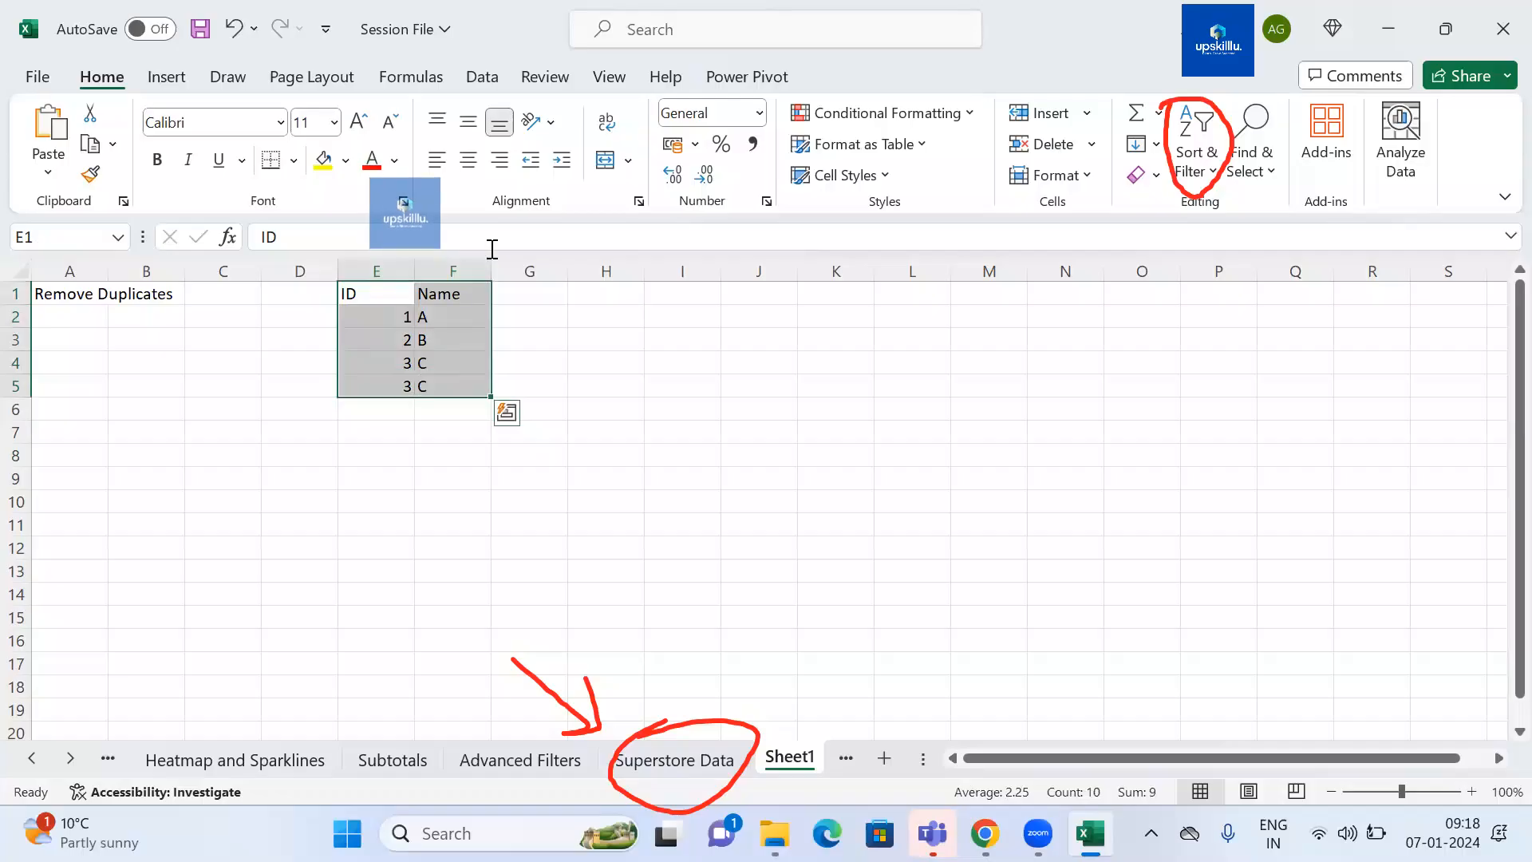
click(472, 83)
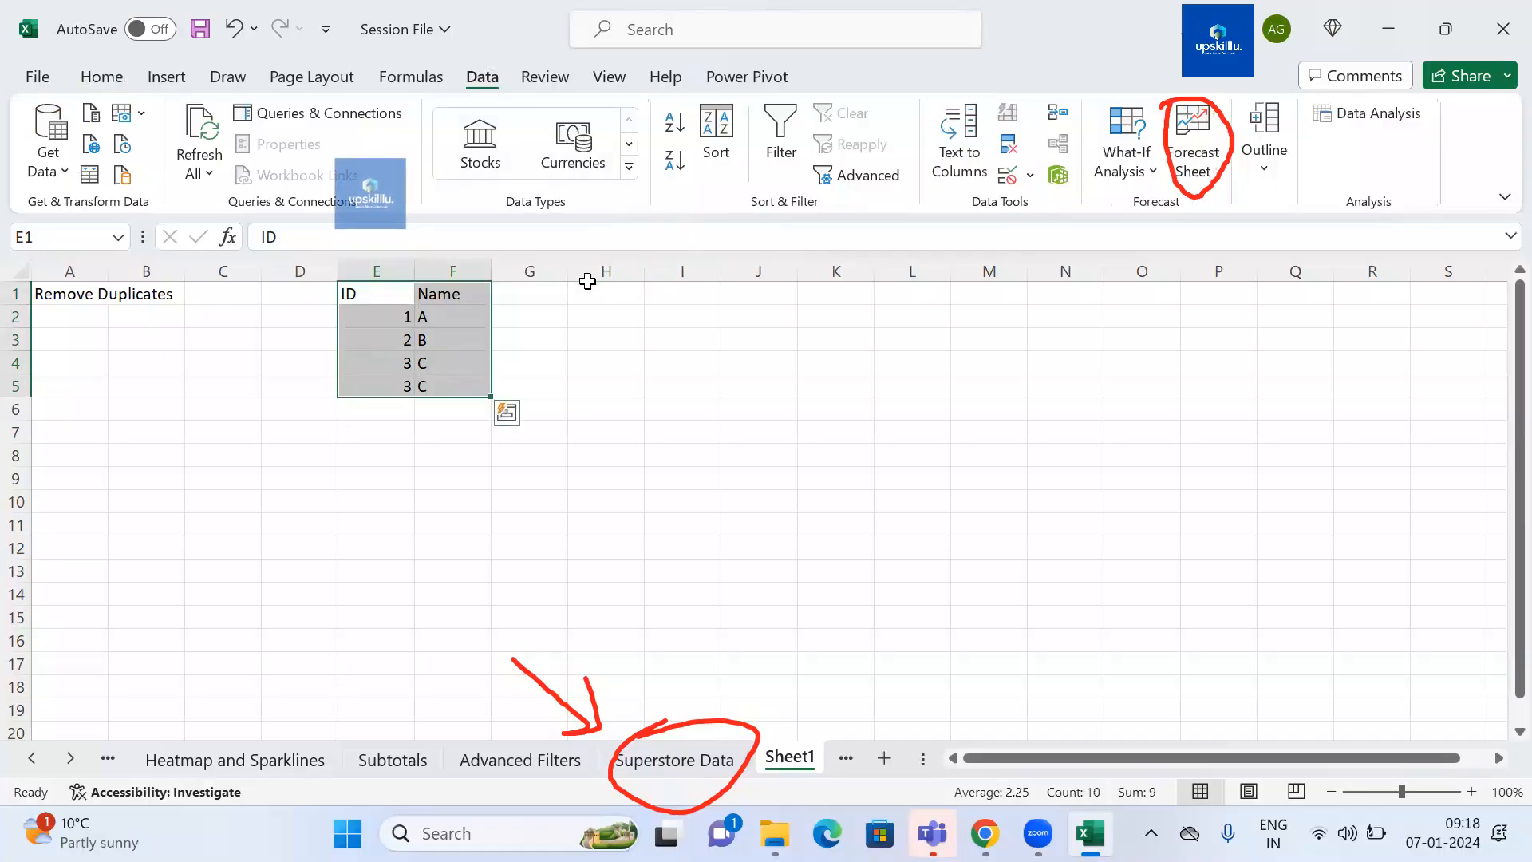
click(911, 95)
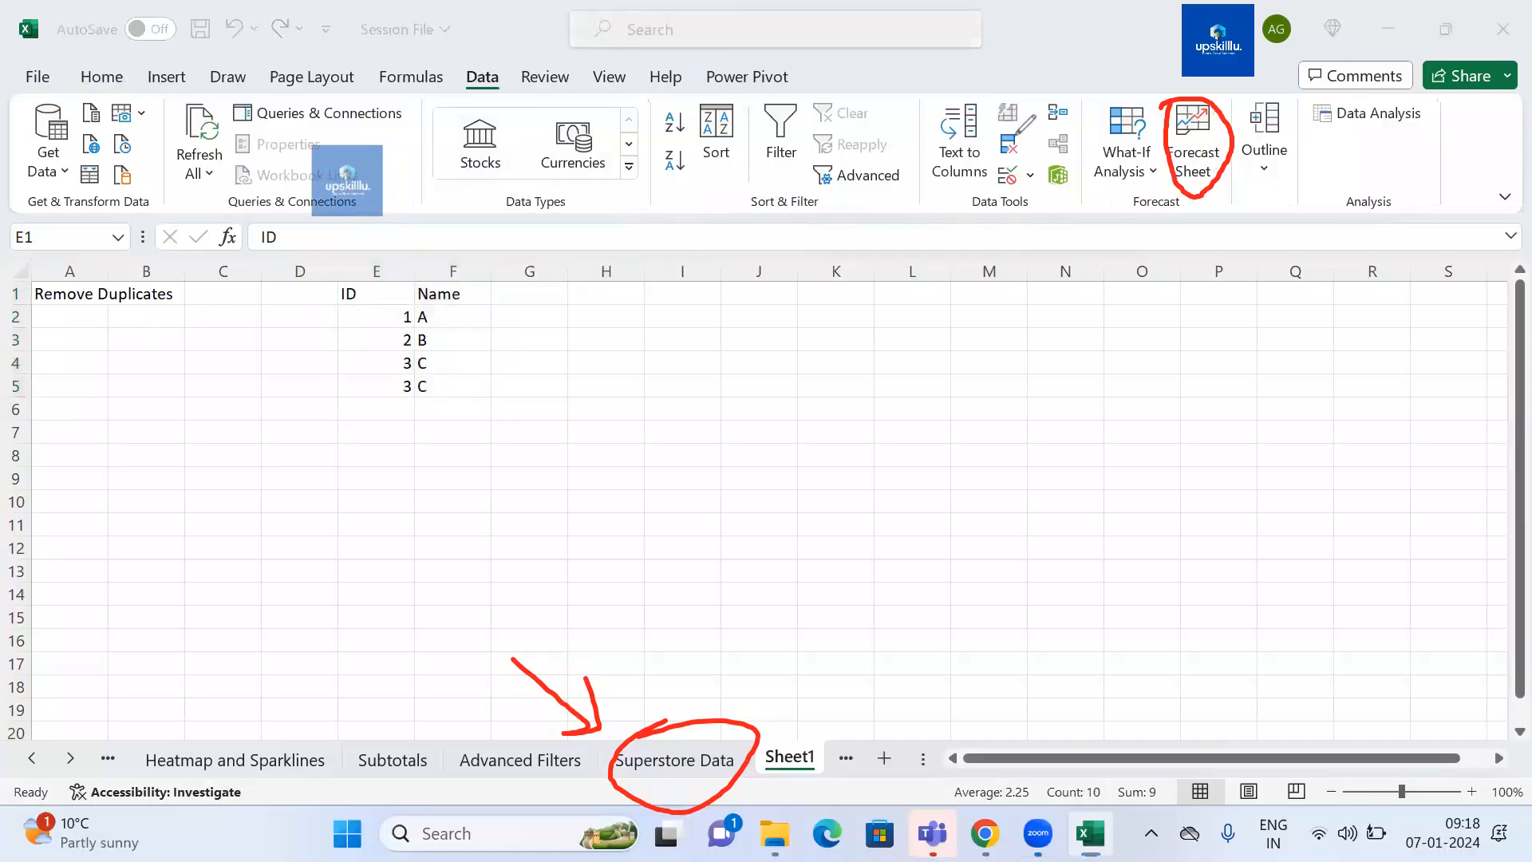
drag(1022, 133, 1012, 130)
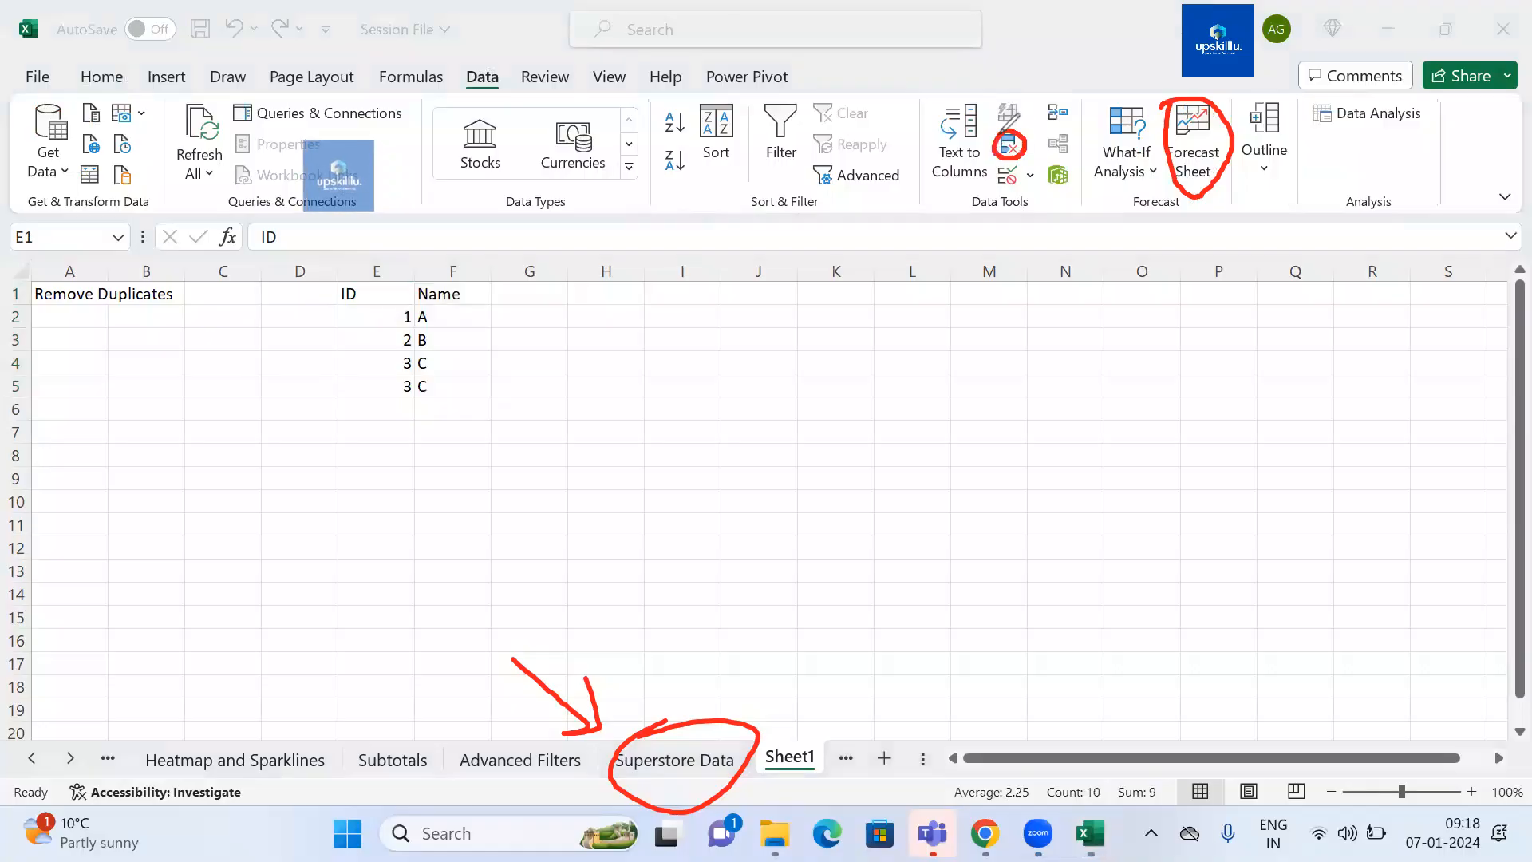
click(494, 92)
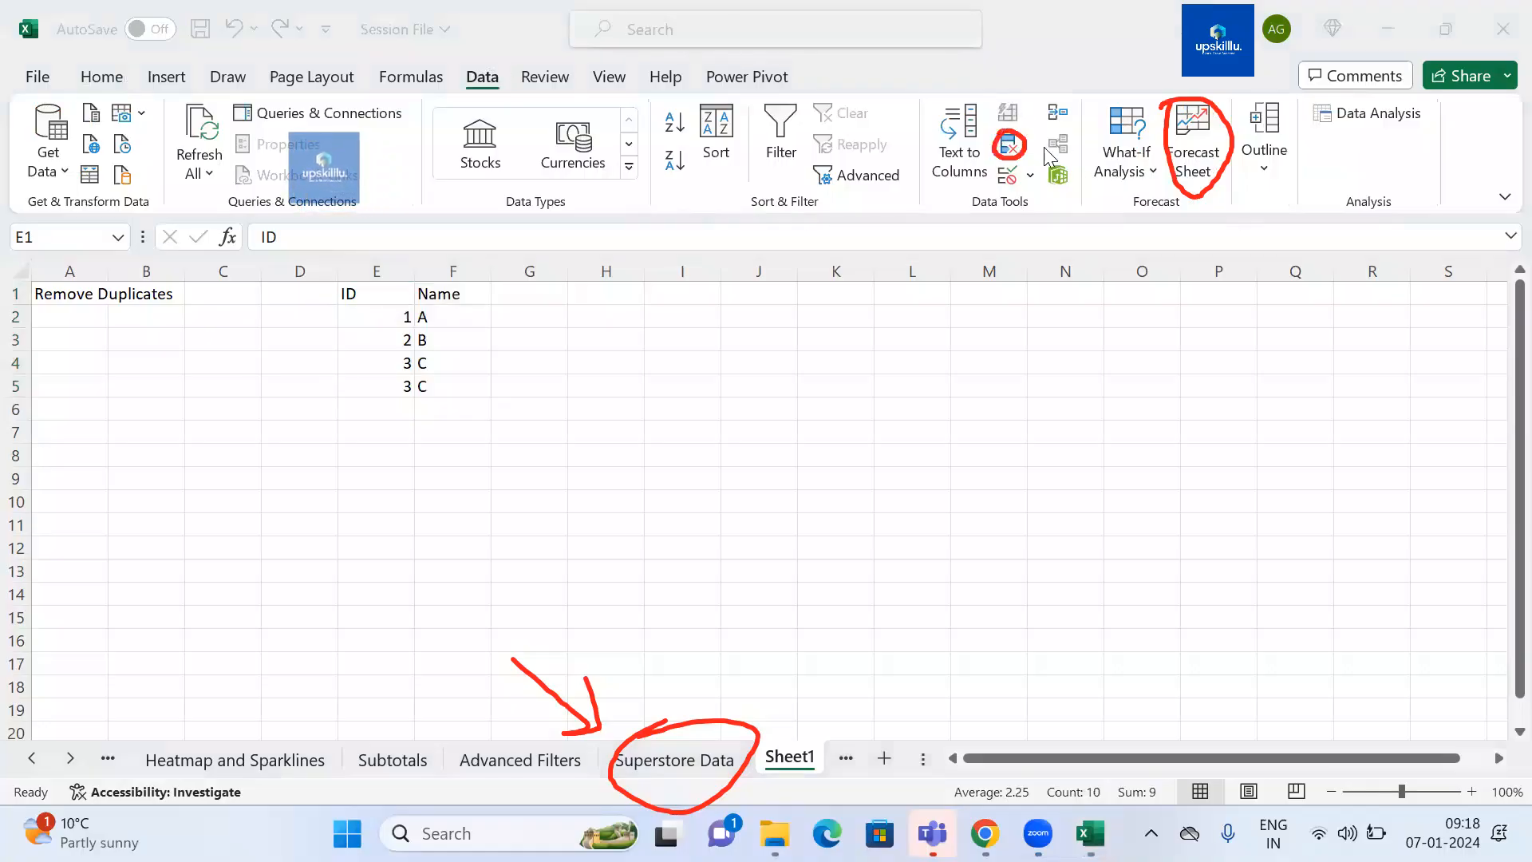
click(1010, 143)
click(1011, 145)
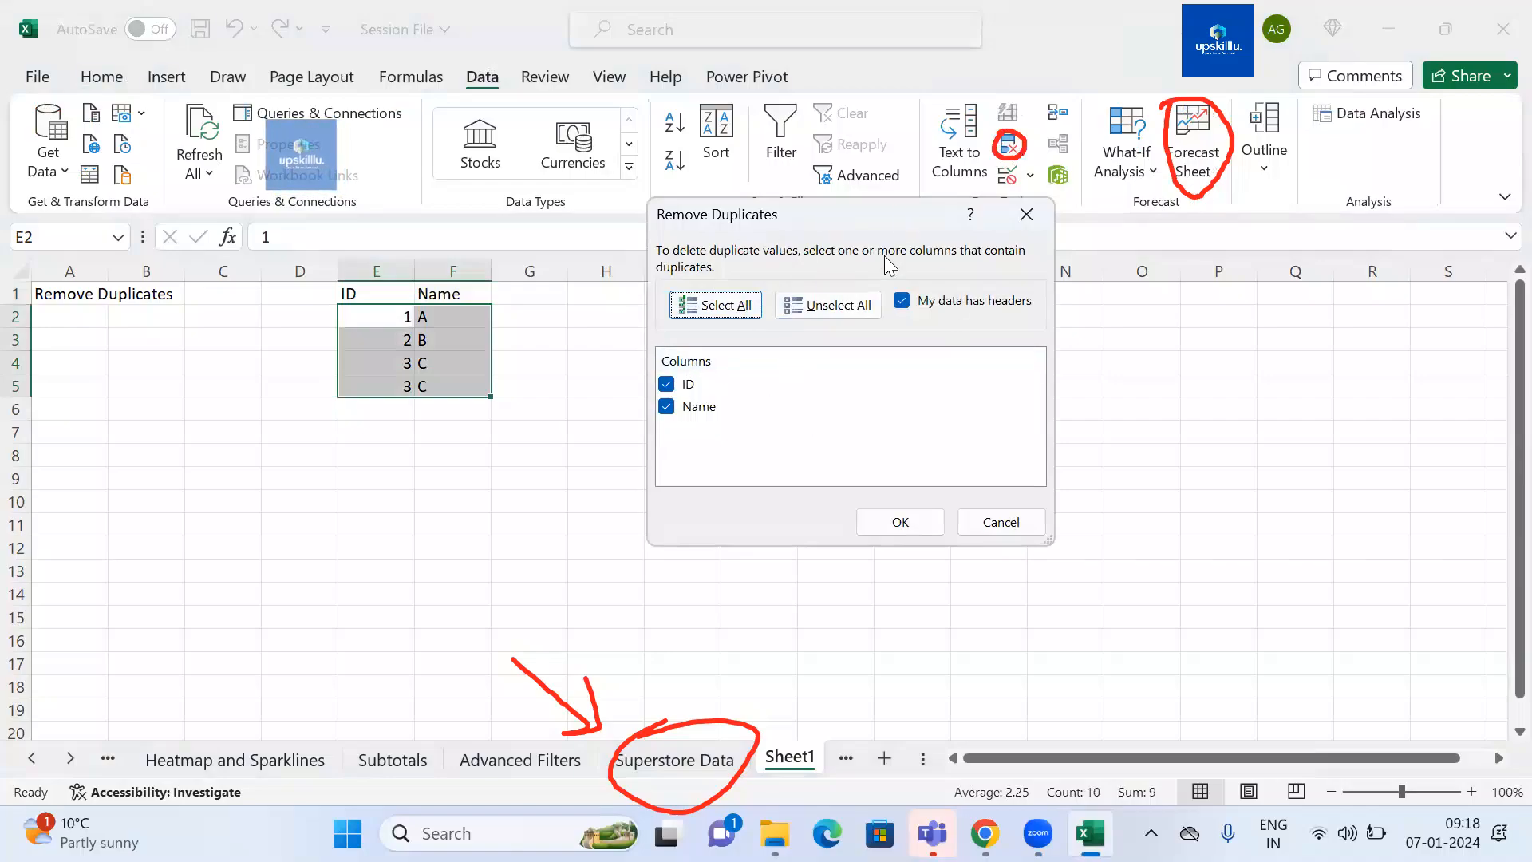
click(900, 523)
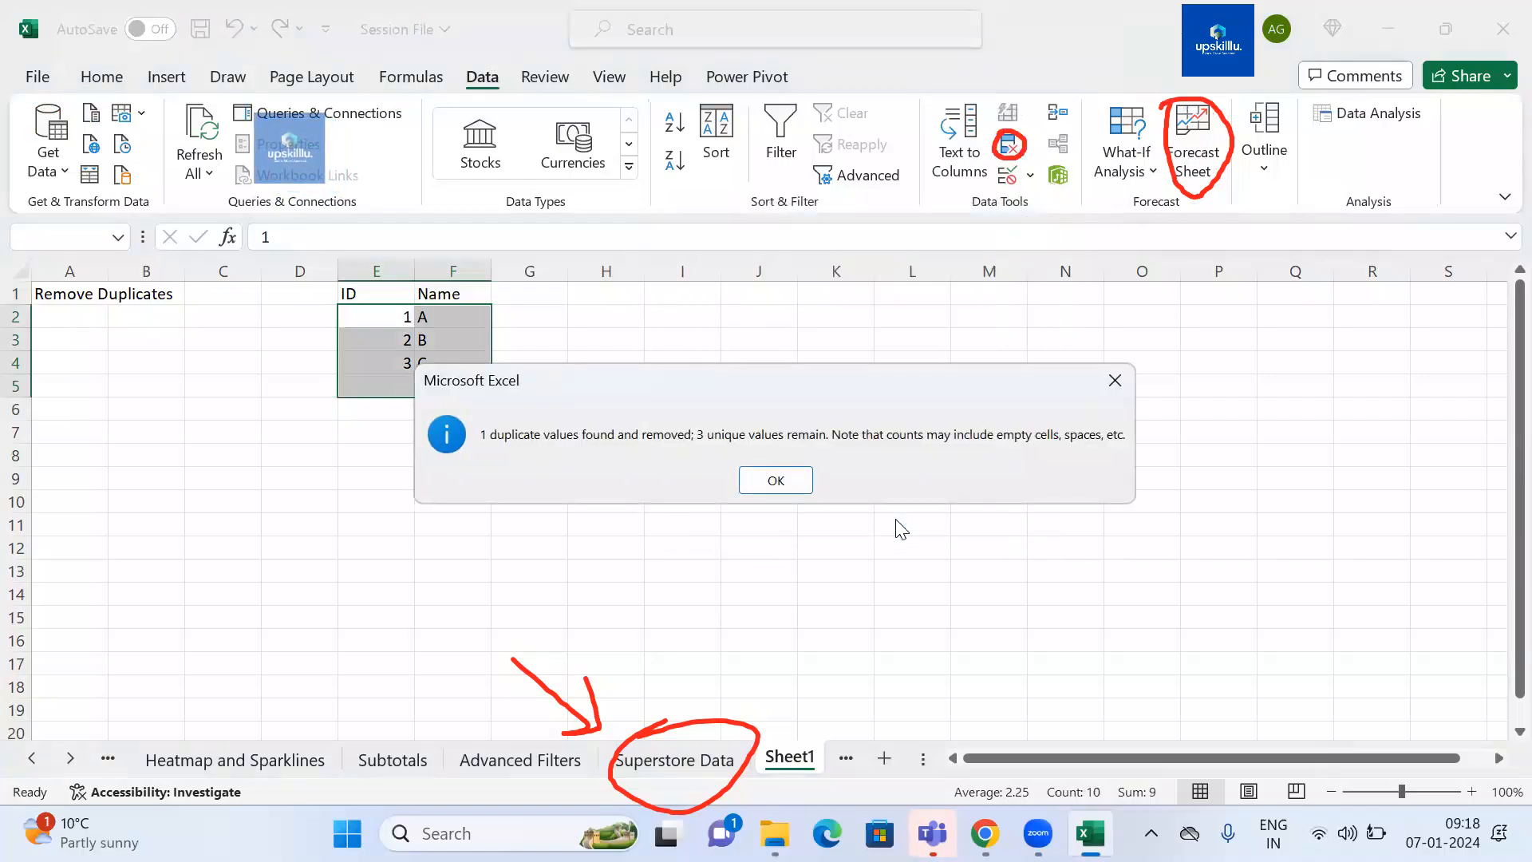
click(786, 489)
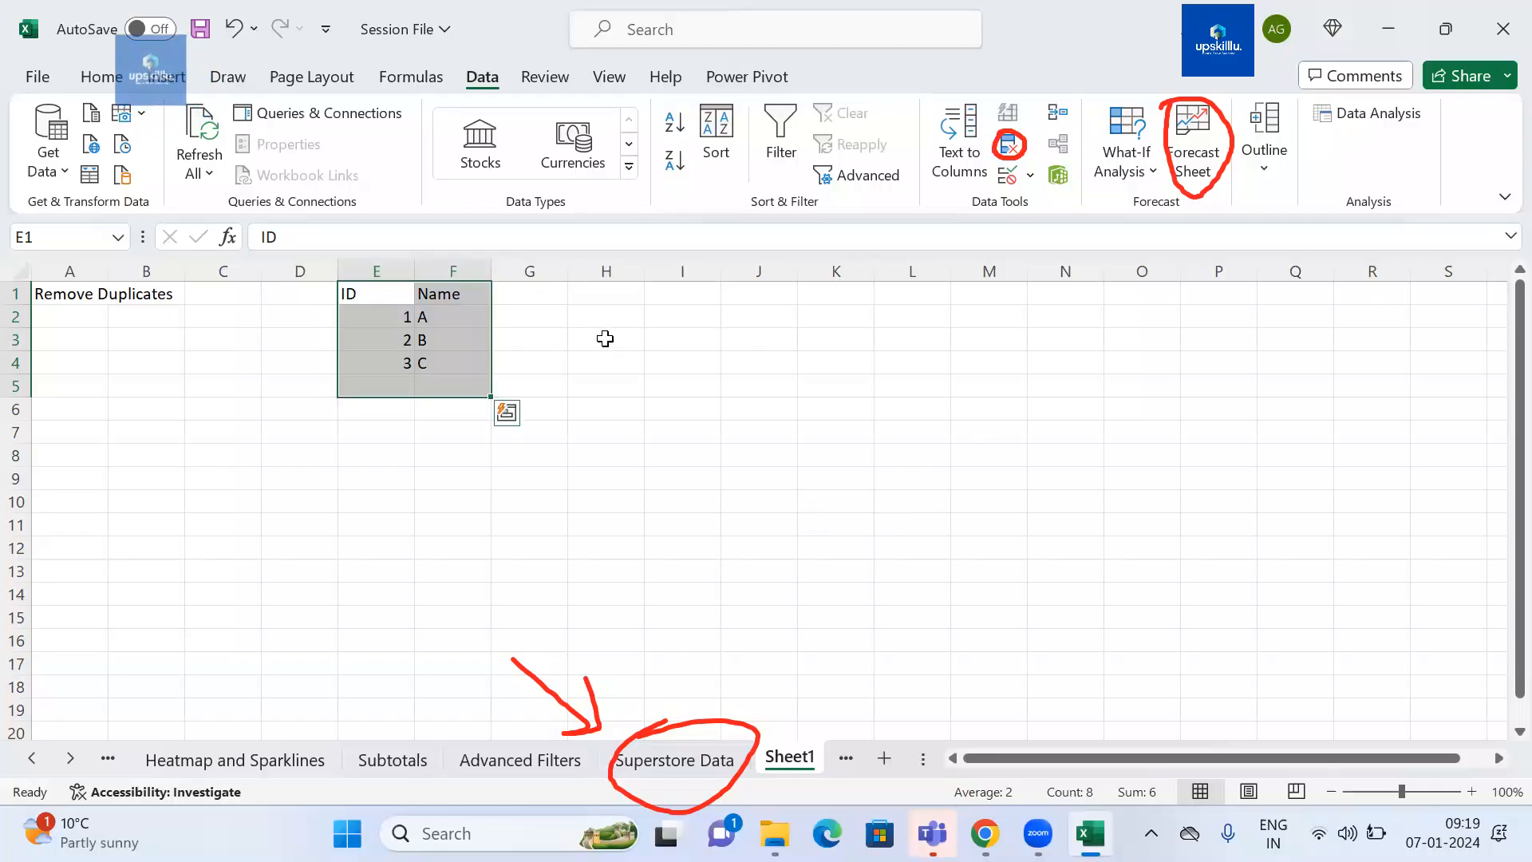
- Select the remaining ID and Name table in E1:F4 and start Remove Duplicates on it
click(605, 339)
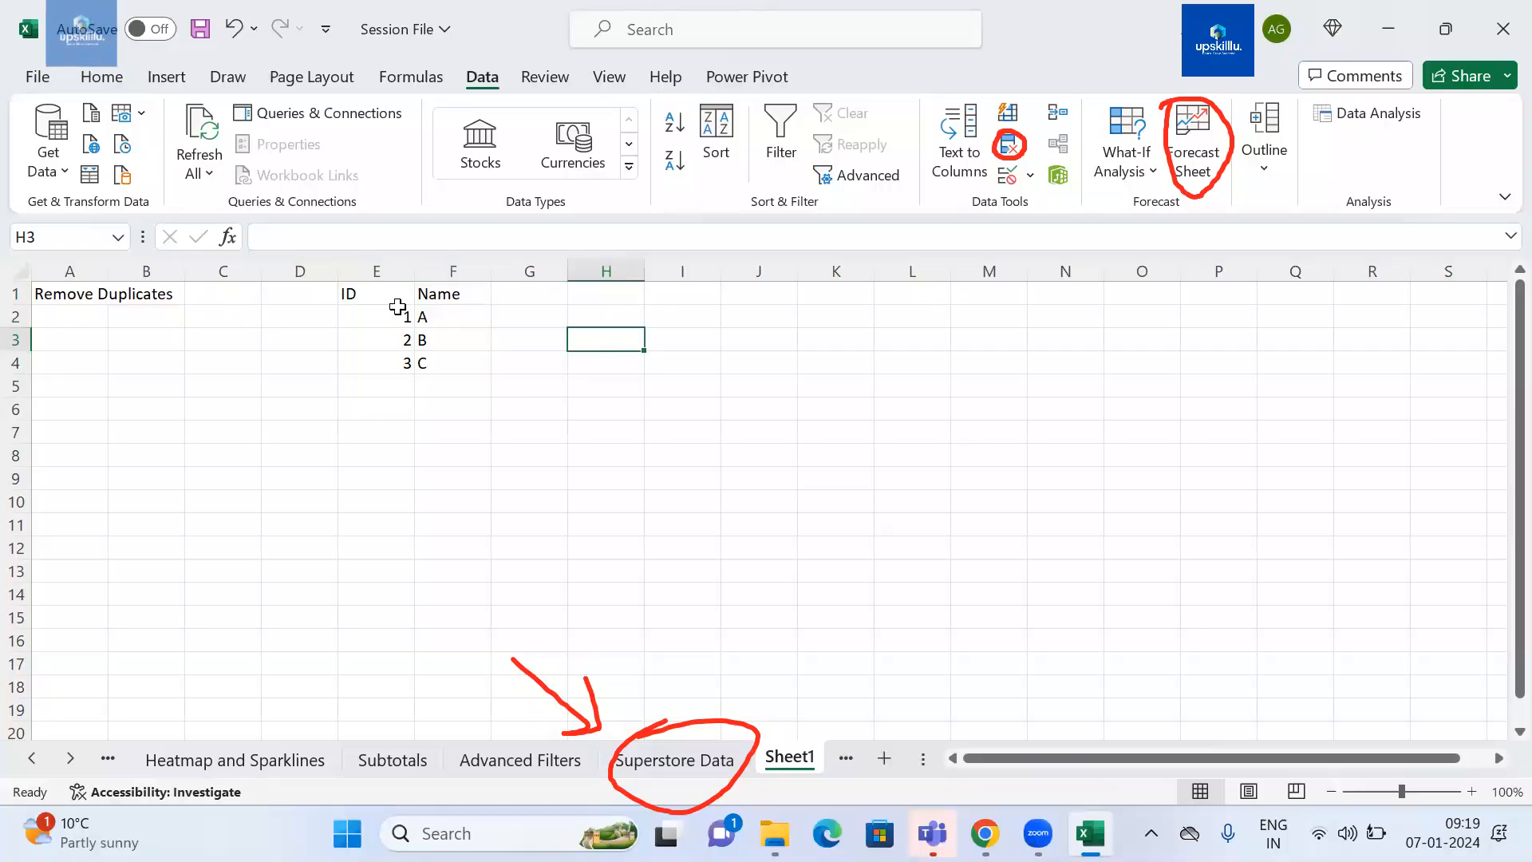
click(413, 114)
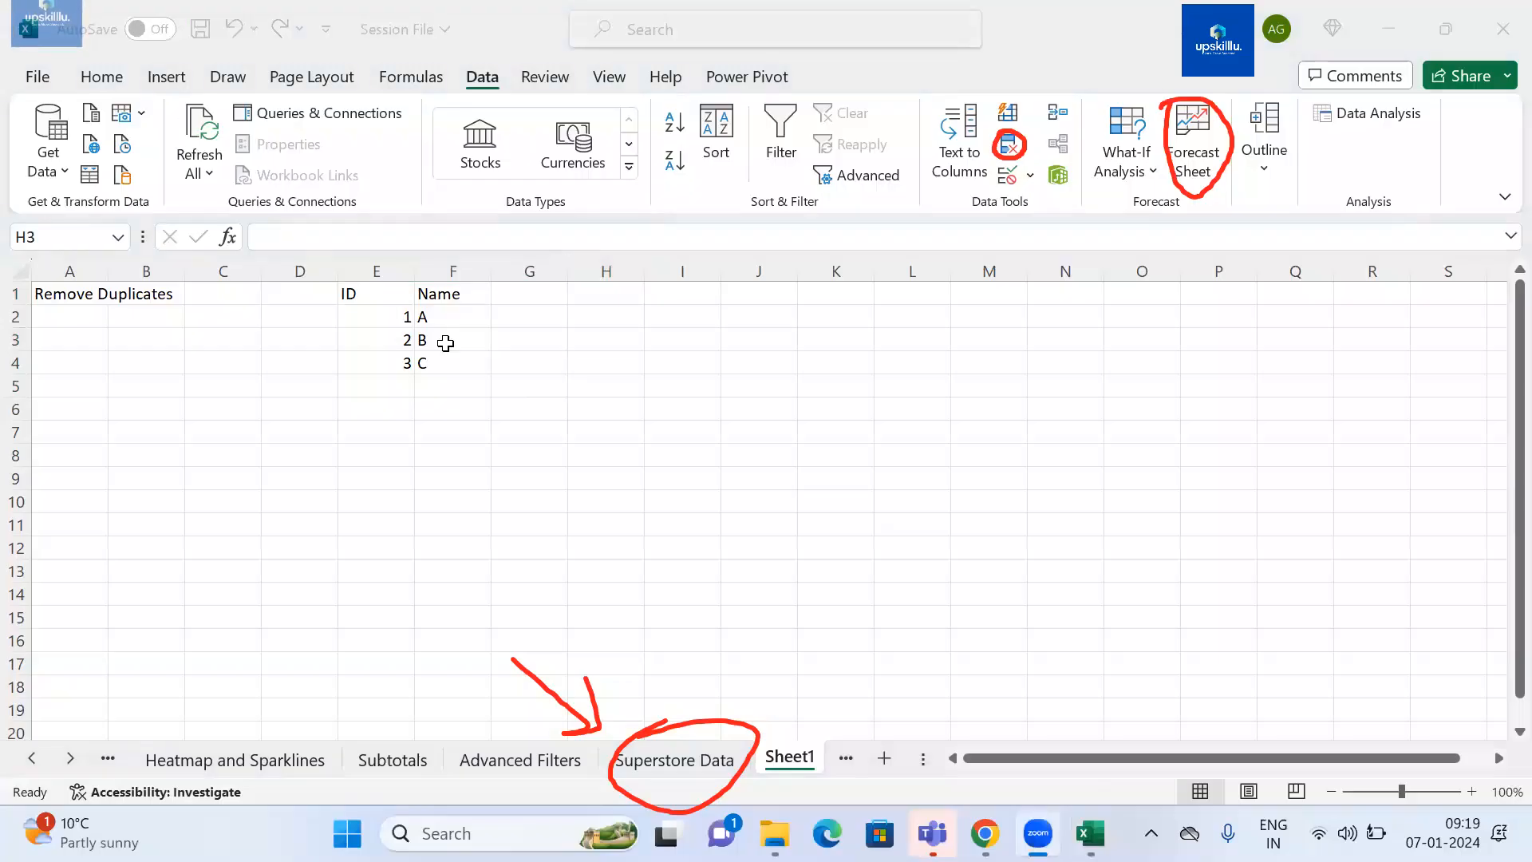
click(373, 298)
drag(373, 298, 463, 363)
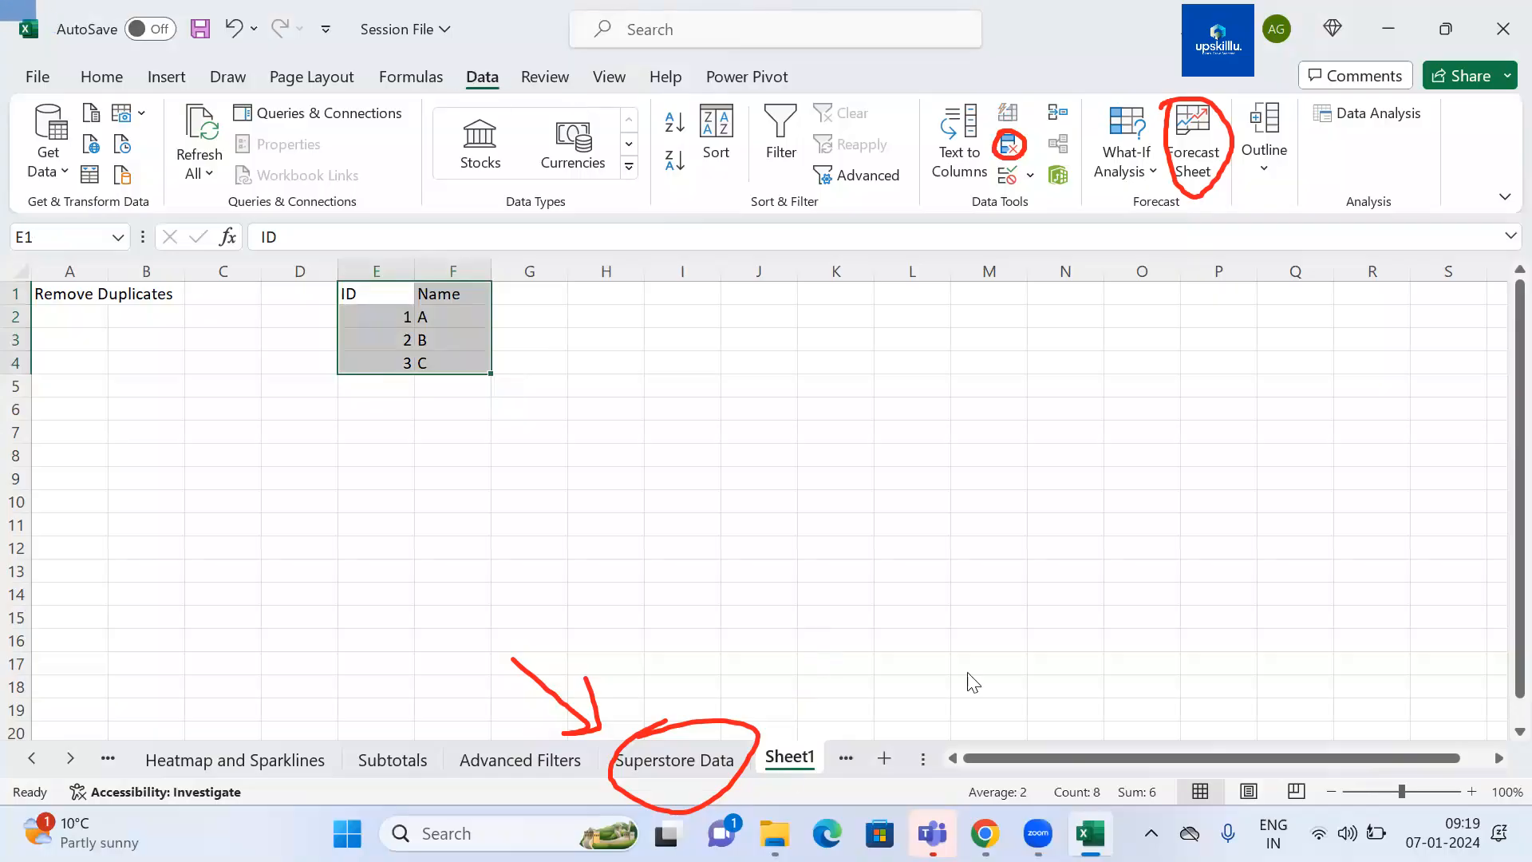
click(1007, 146)
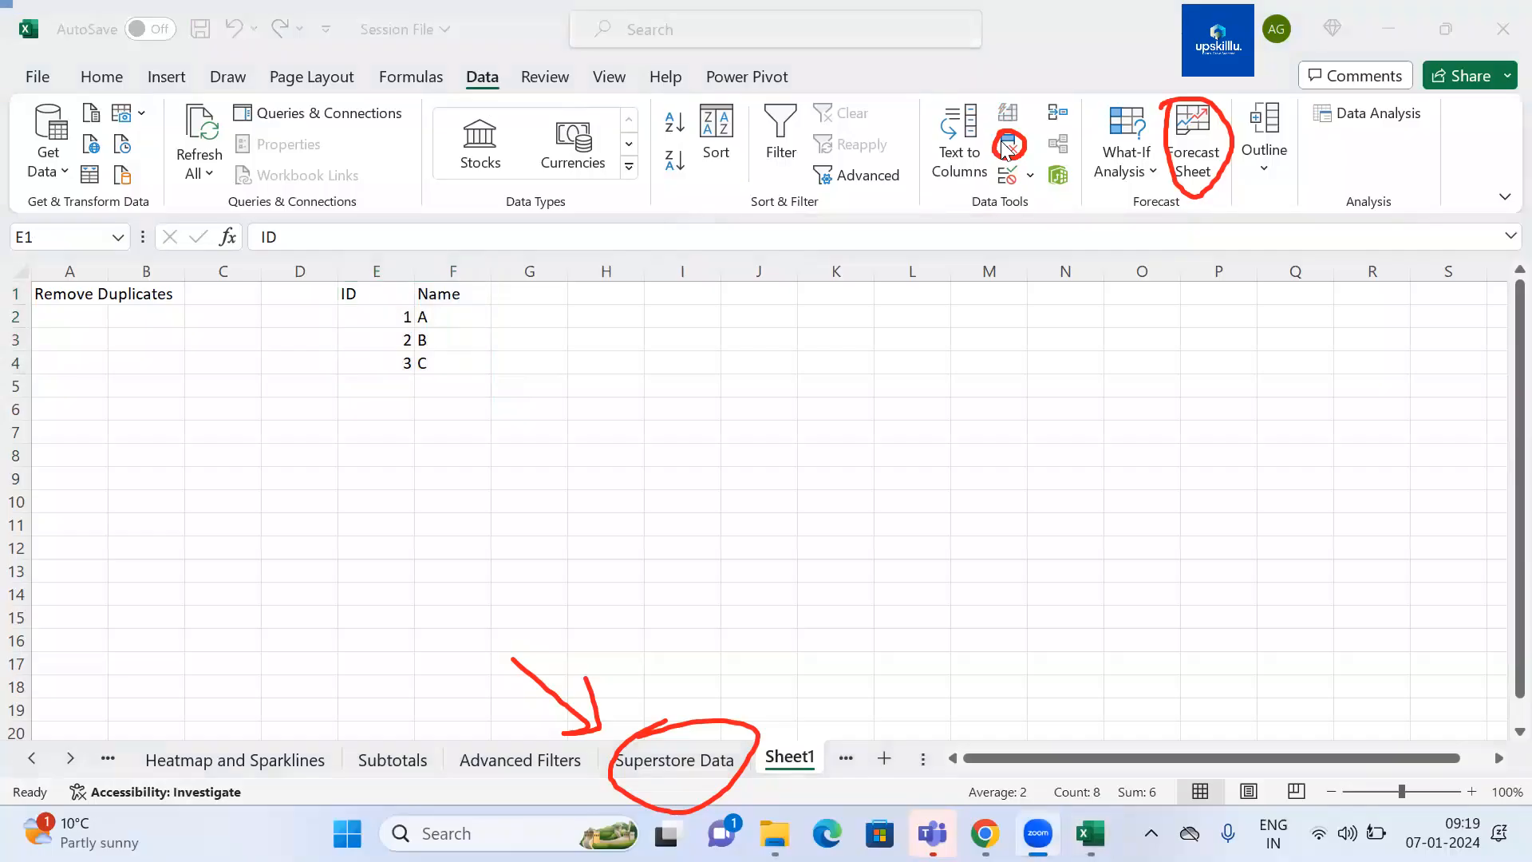